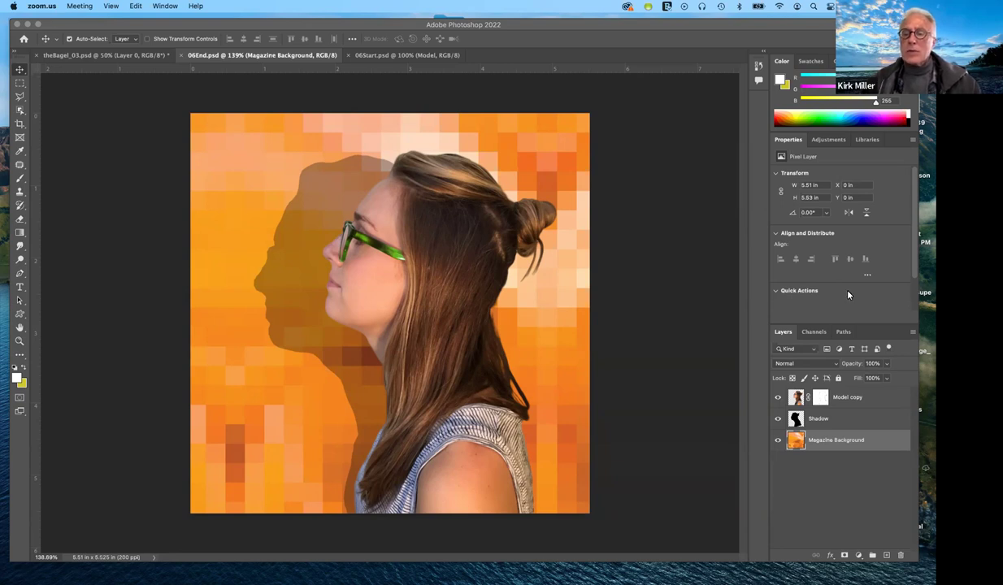
# - Examine the channels of 06End.psd, including the saved Model Outline, and return to its layers
pyautogui.click(818, 334)
pyautogui.click(818, 334)
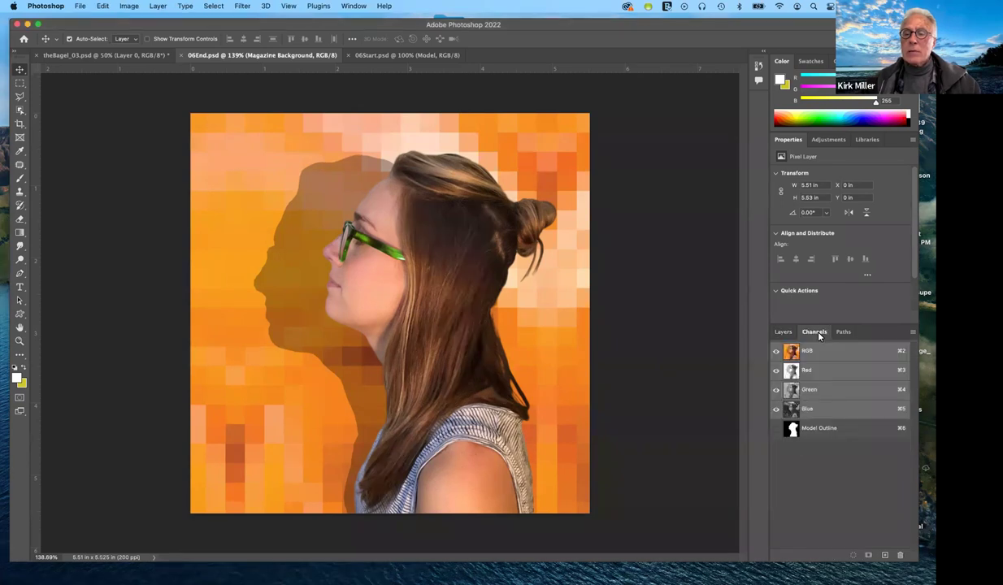
pyautogui.click(777, 333)
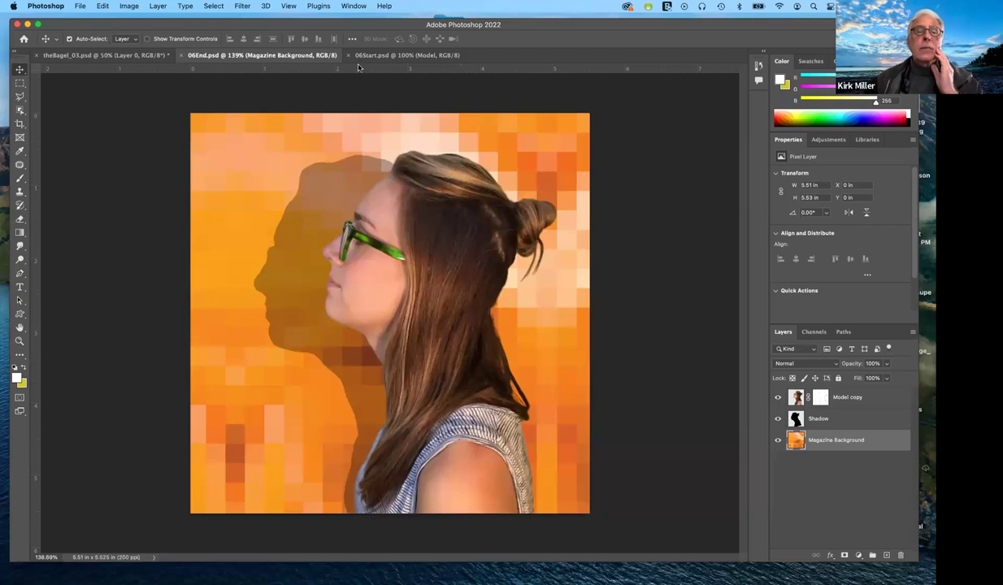
# - Switch to 06Start.psd and briefly hide the Model layer to view the Magazine Background beneath it, restoring its visibility
pyautogui.click(391, 56)
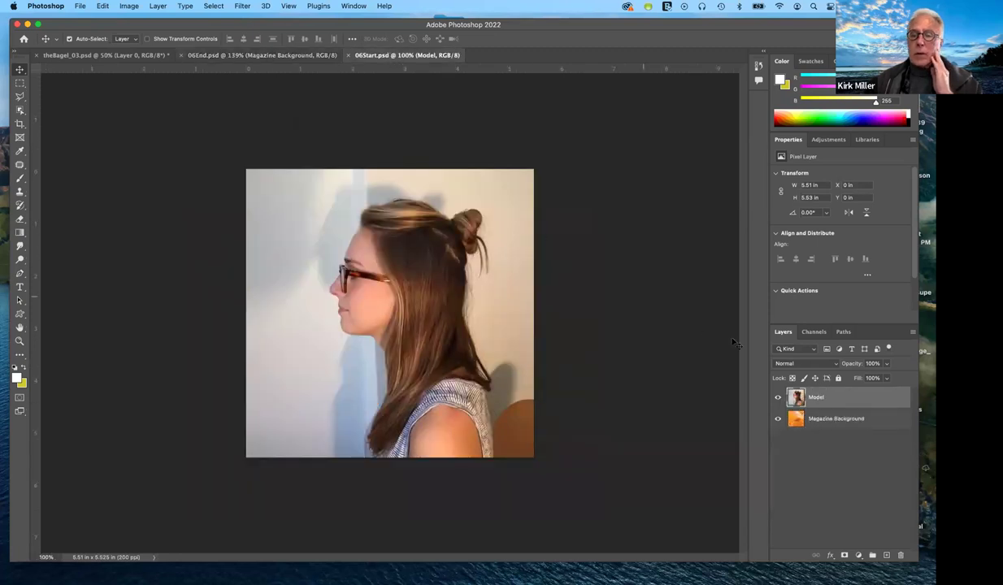
pyautogui.click(778, 398)
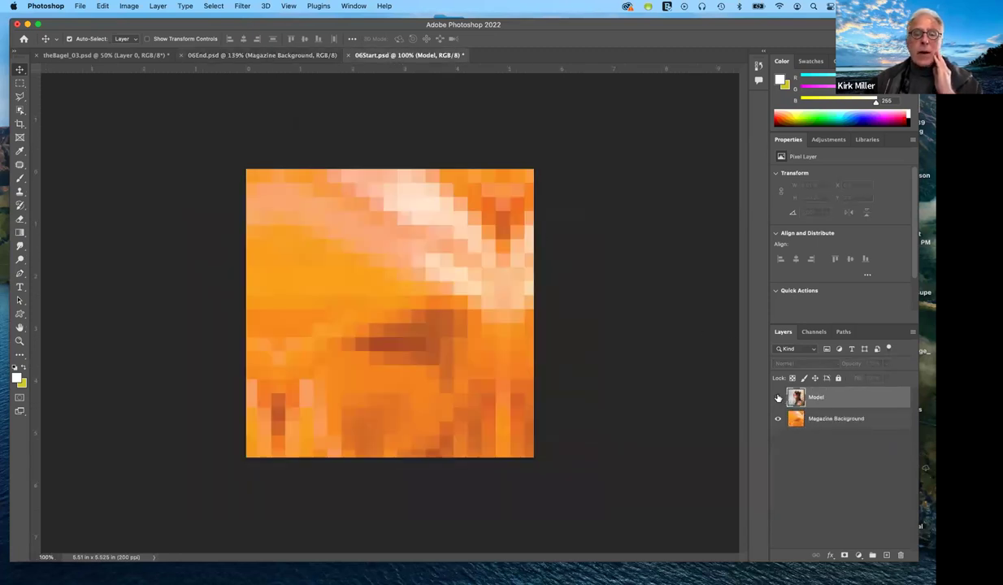
pyautogui.click(777, 397)
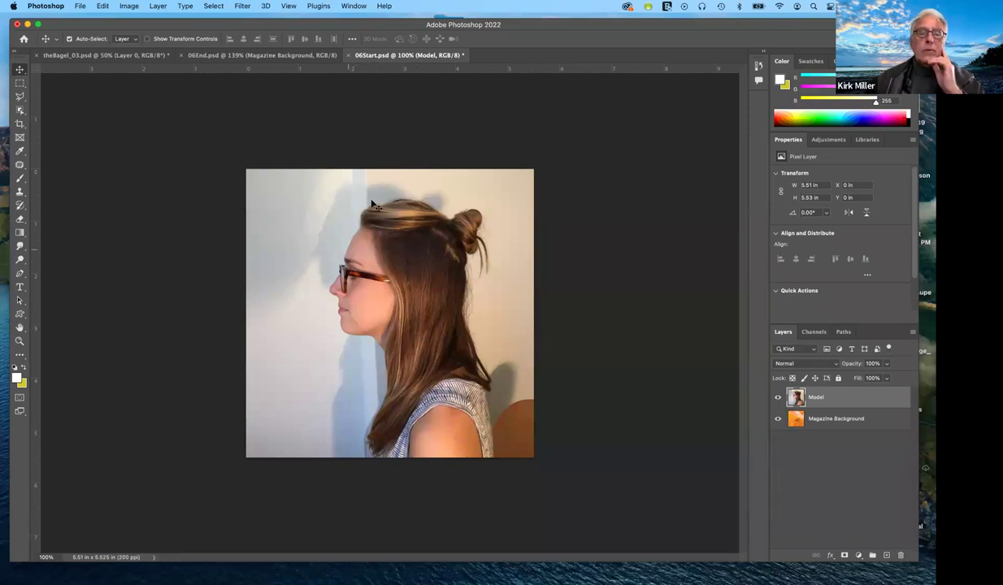
# - Switch to theBagel_03.psd and make the layers from Curves 1 down to Layer 9 visible
pyautogui.click(137, 54)
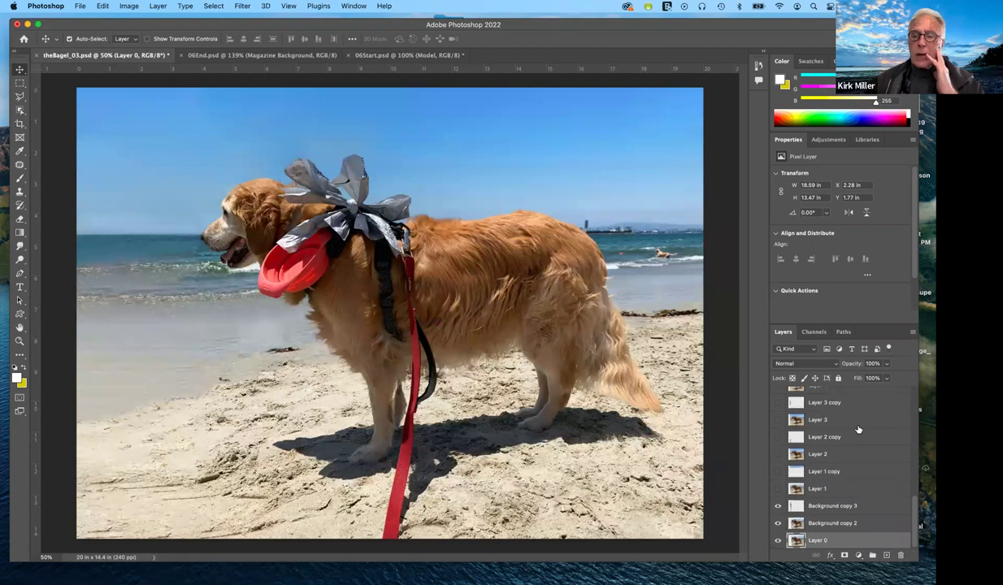
pyautogui.scroll(5, 858, 430)
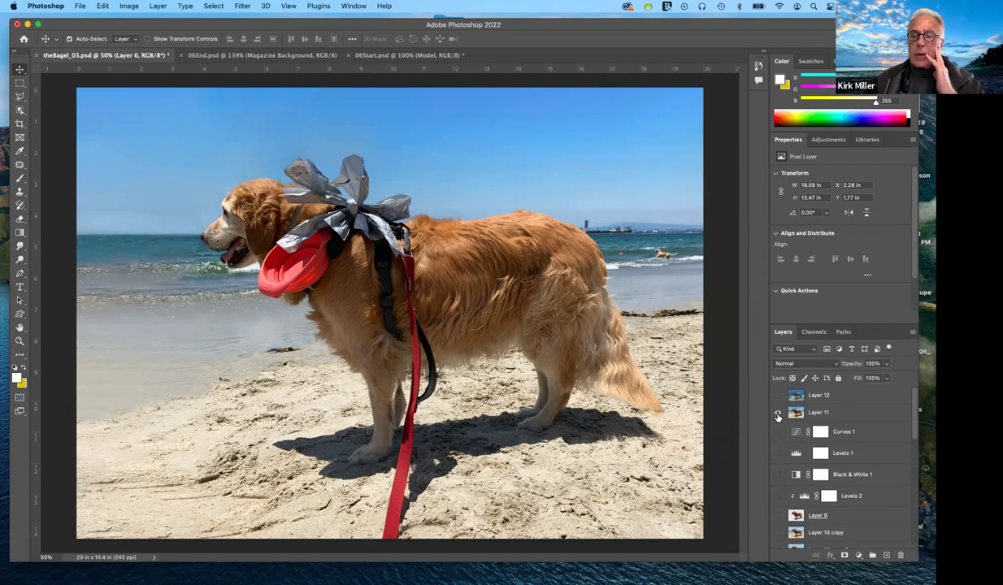
pyautogui.click(778, 432)
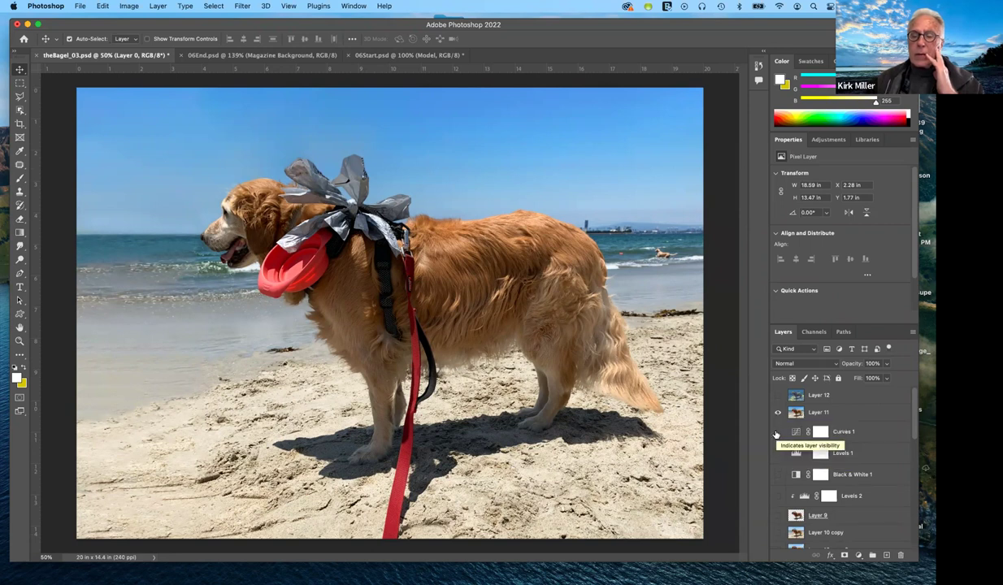
pyautogui.click(778, 453)
pyautogui.click(778, 474)
pyautogui.click(778, 496)
pyautogui.click(778, 515)
pyautogui.scroll(-3, 821, 486)
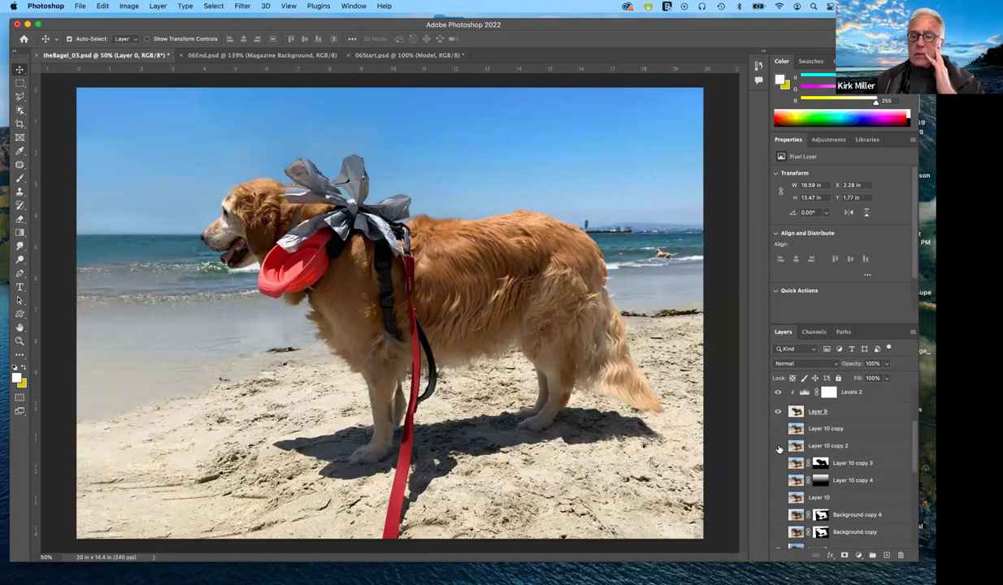
# - Make the layers from Layer 10 copy down through the Background copies to Layer 7 visible
pyautogui.click(778, 428)
pyautogui.click(778, 446)
pyautogui.click(778, 462)
pyautogui.click(778, 481)
pyautogui.click(778, 498)
pyautogui.click(778, 515)
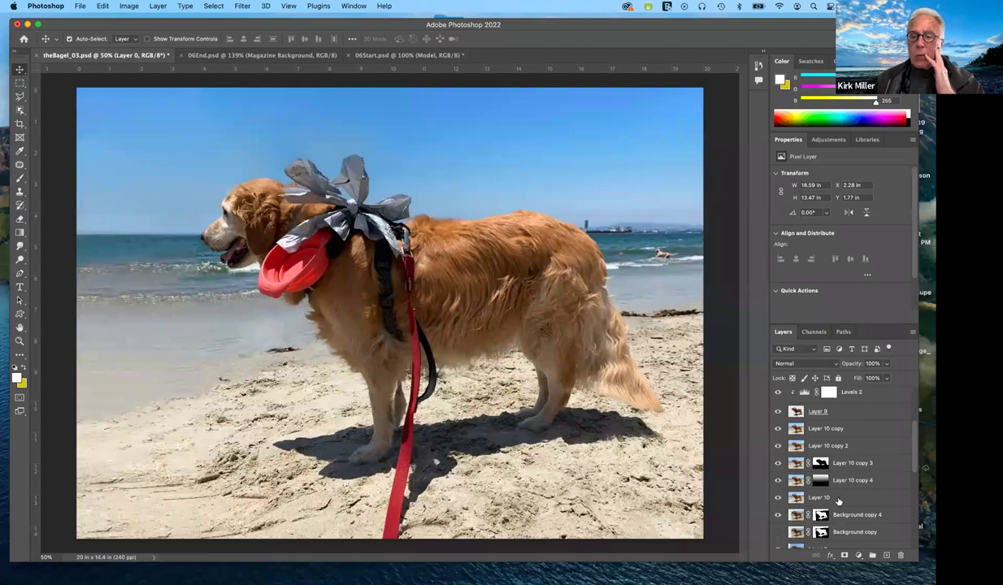
pyautogui.scroll(-2, 781, 500)
pyautogui.click(778, 500)
pyautogui.scroll(-1, 780, 492)
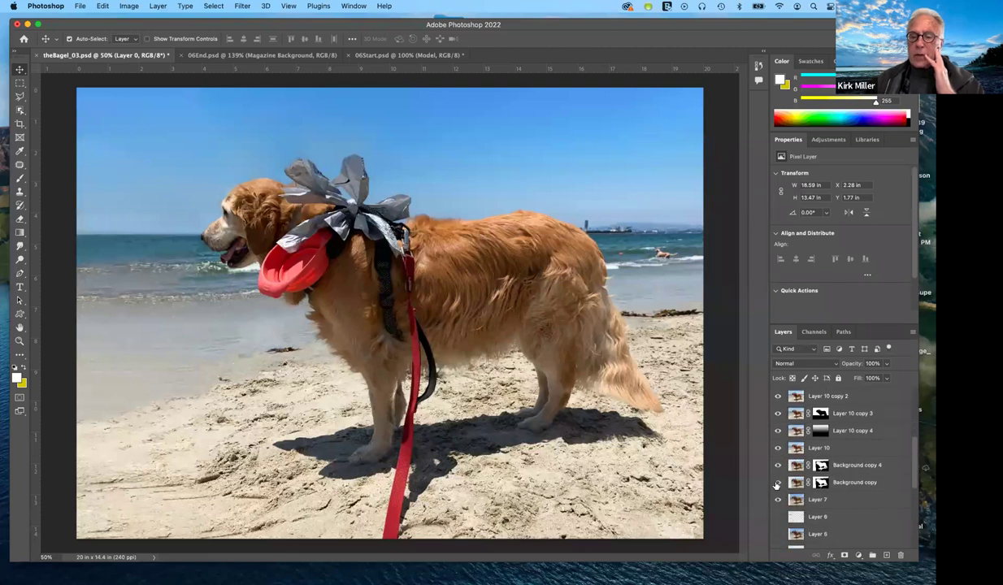
# - Make the remaining hidden layers from Layer 6 down to Layer 1 visible
pyautogui.scroll(-1, 780, 517)
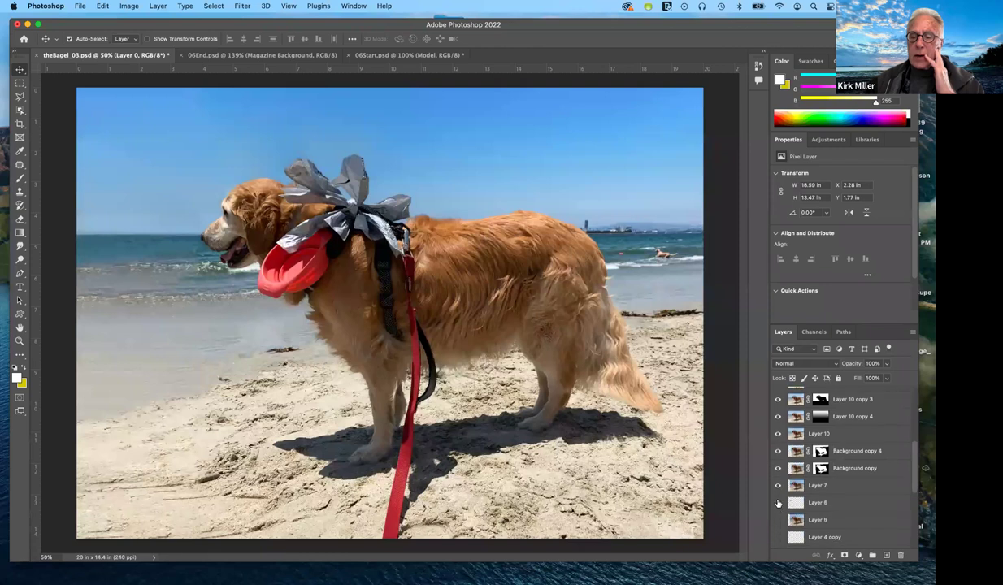
pyautogui.click(778, 503)
pyautogui.scroll(-2, 852, 516)
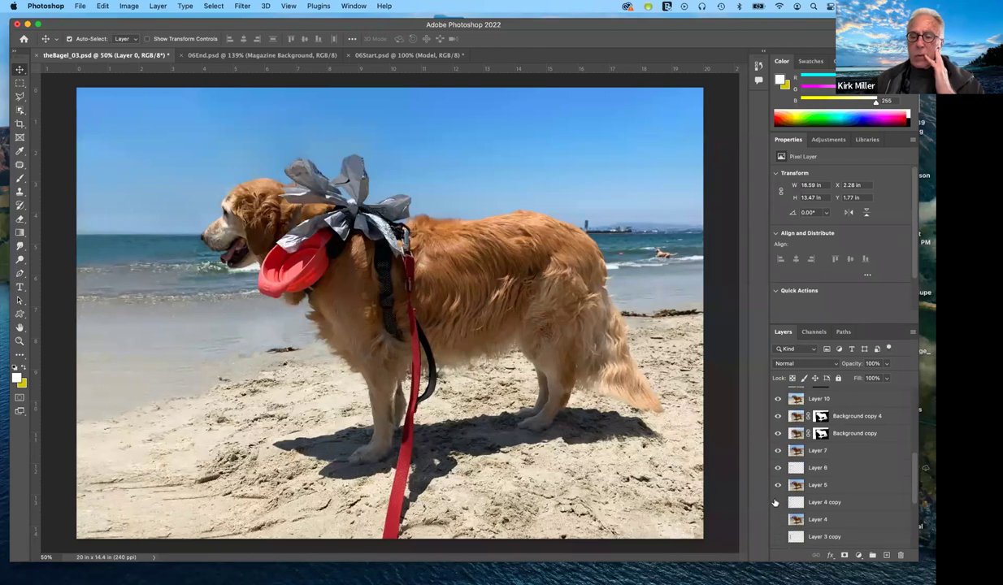
pyautogui.moveTo(776, 504); pyautogui.dragTo(778, 521)
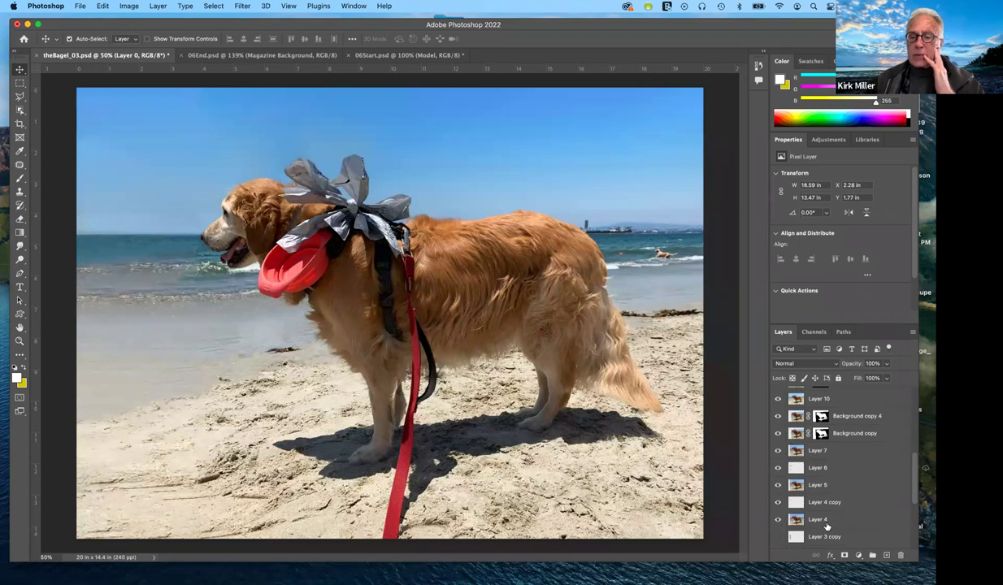
pyautogui.scroll(-3, 852, 517)
pyautogui.scroll(-1, 852, 517)
pyautogui.click(778, 473)
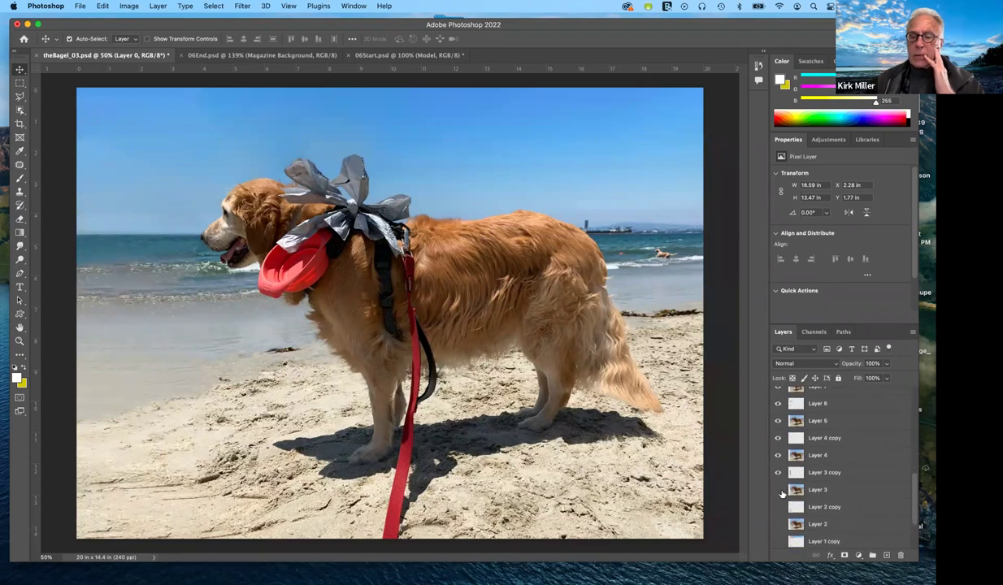
pyautogui.click(778, 524)
pyautogui.scroll(-2, 781, 520)
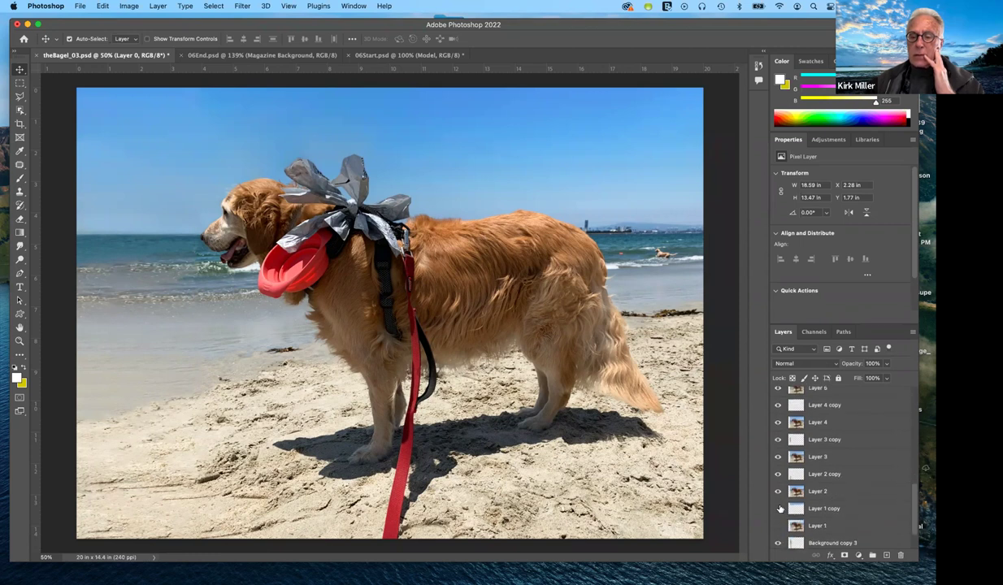
pyautogui.click(778, 509)
pyautogui.scroll(-2, 778, 507)
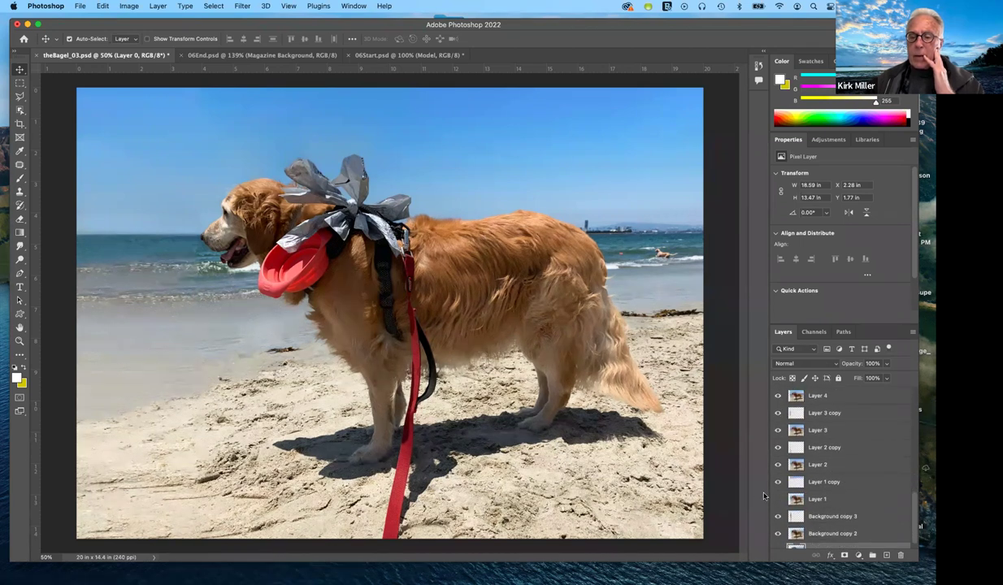
pyautogui.scroll(-1, 857, 488)
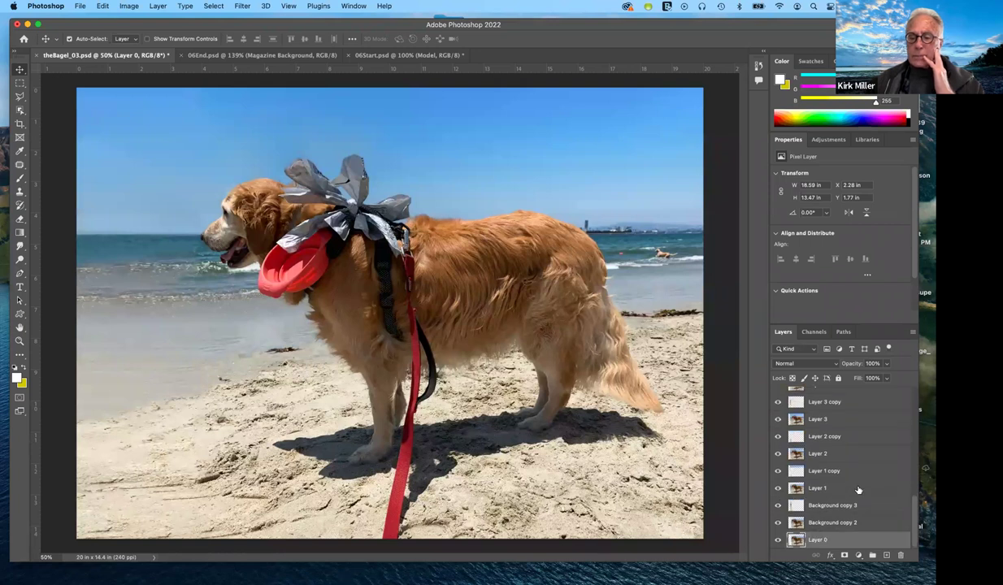
# - Hide every layer except Layer 0, and turn the visibility of Layer 11 back on
pyautogui.keyDown('alt'); pyautogui.click(777, 542); pyautogui.keyUp('alt')
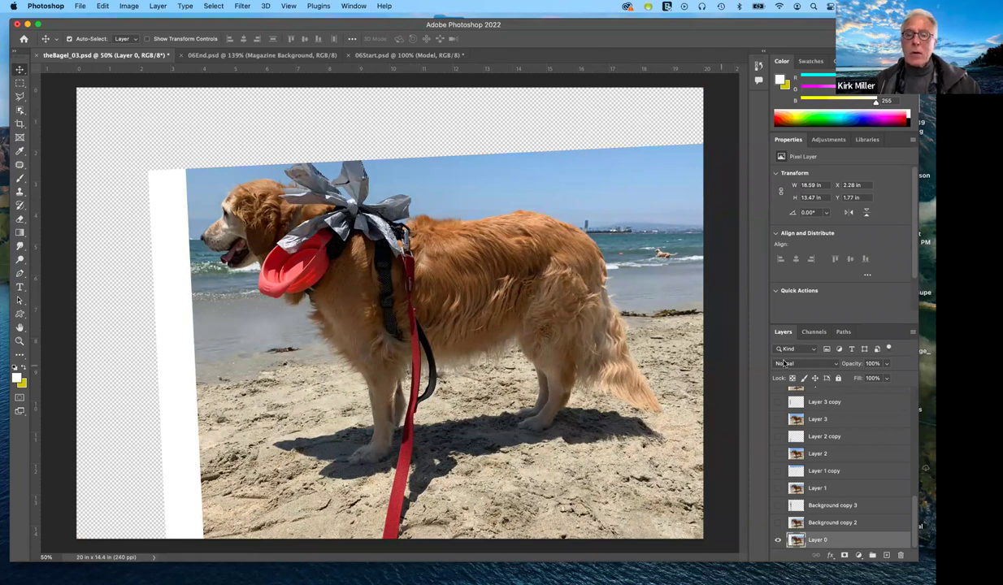
pyautogui.scroll(1, 835, 449)
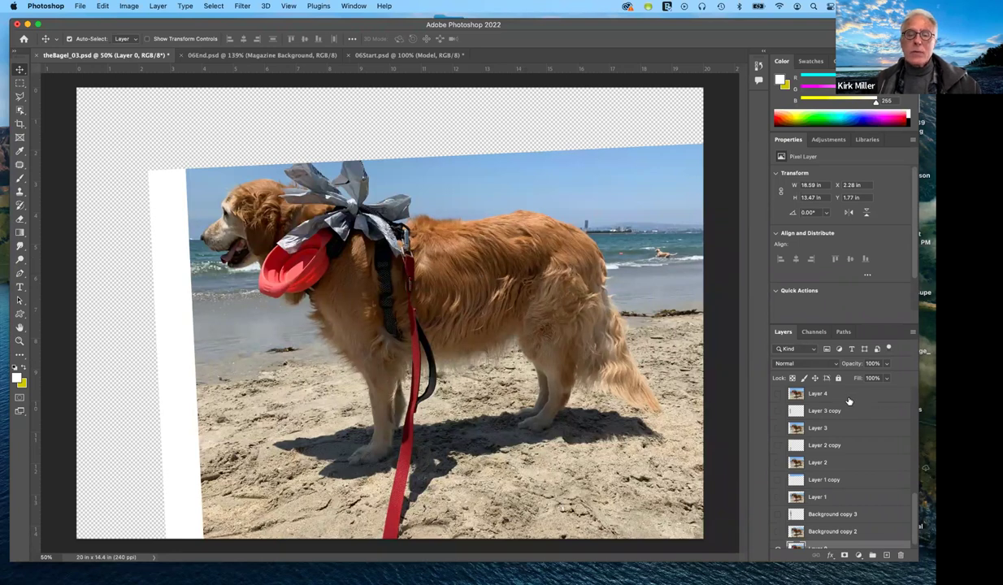
pyautogui.scroll(10, 848, 400)
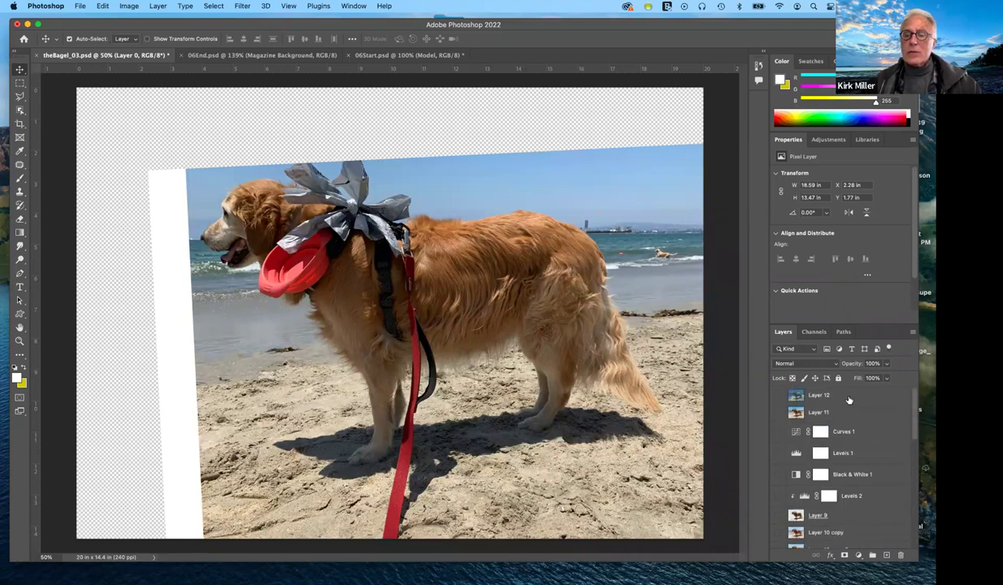
pyautogui.click(779, 413)
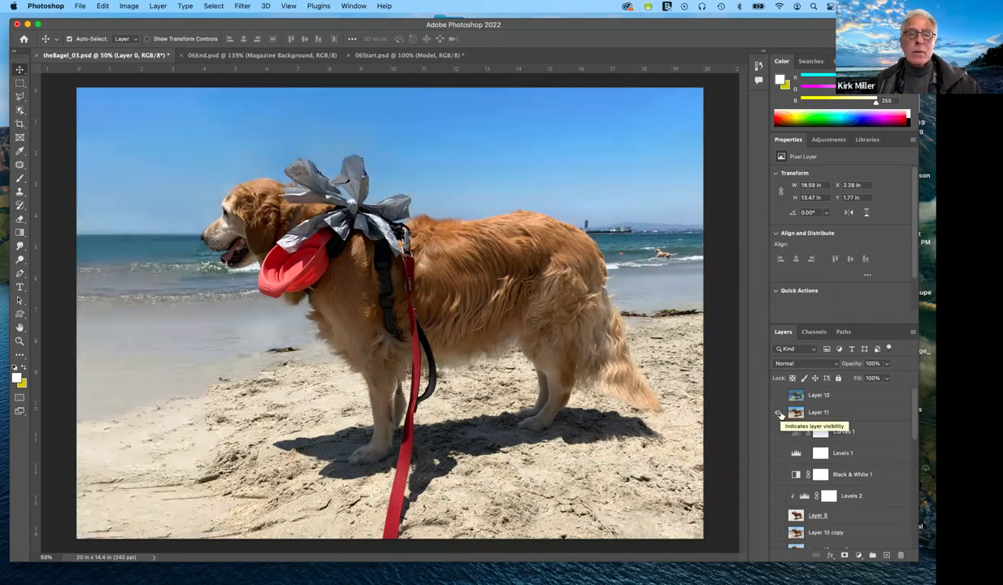
pyautogui.scroll(-4, 856, 450)
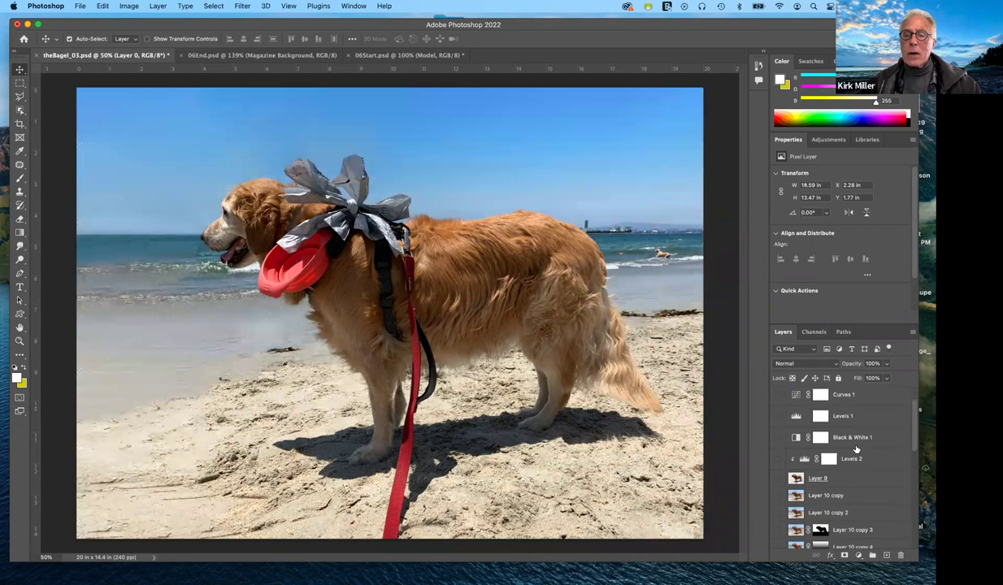
pyautogui.scroll(4, 856, 449)
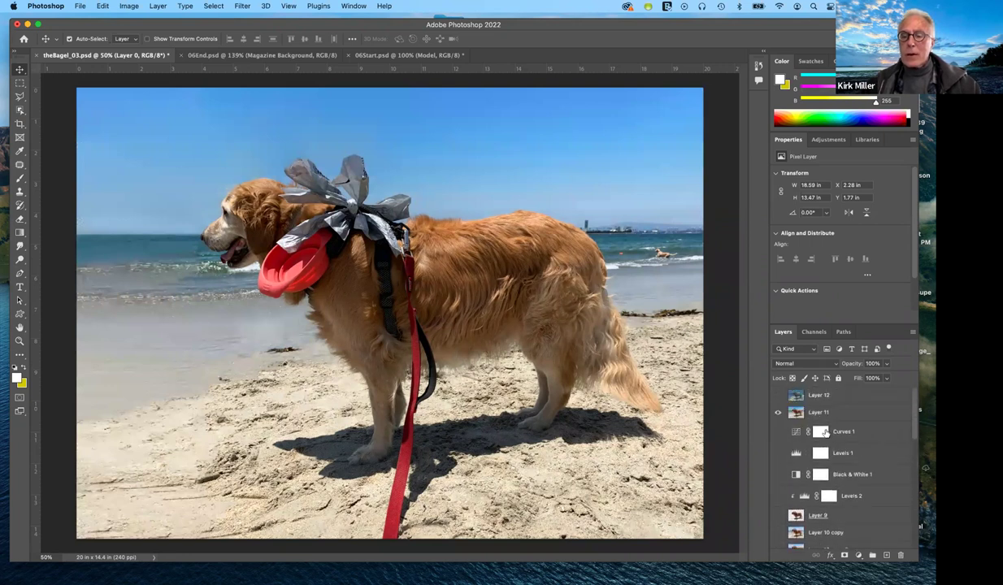
# - Turn on the adjustment layers from Curves 1 to Levels 2 and the layers from Layer 9 down to Layer 10
pyautogui.click(778, 453)
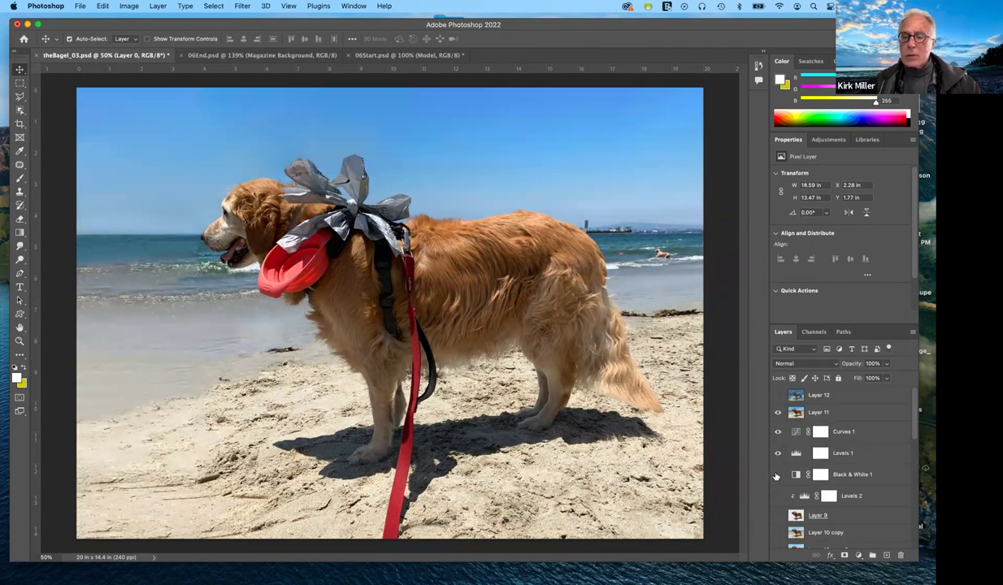
pyautogui.scroll(-2, 777, 471)
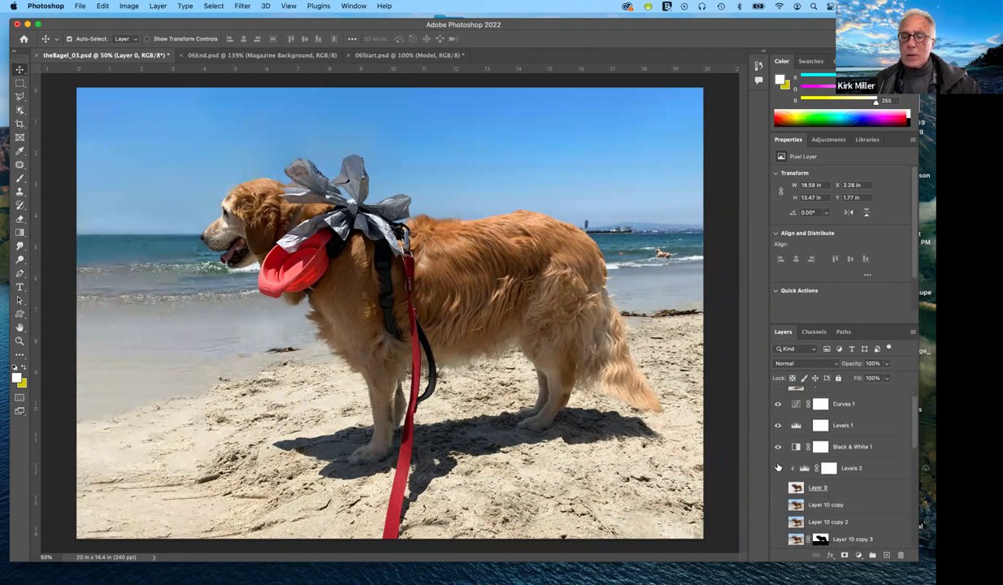
pyautogui.click(776, 488)
pyautogui.scroll(-3, 811, 486)
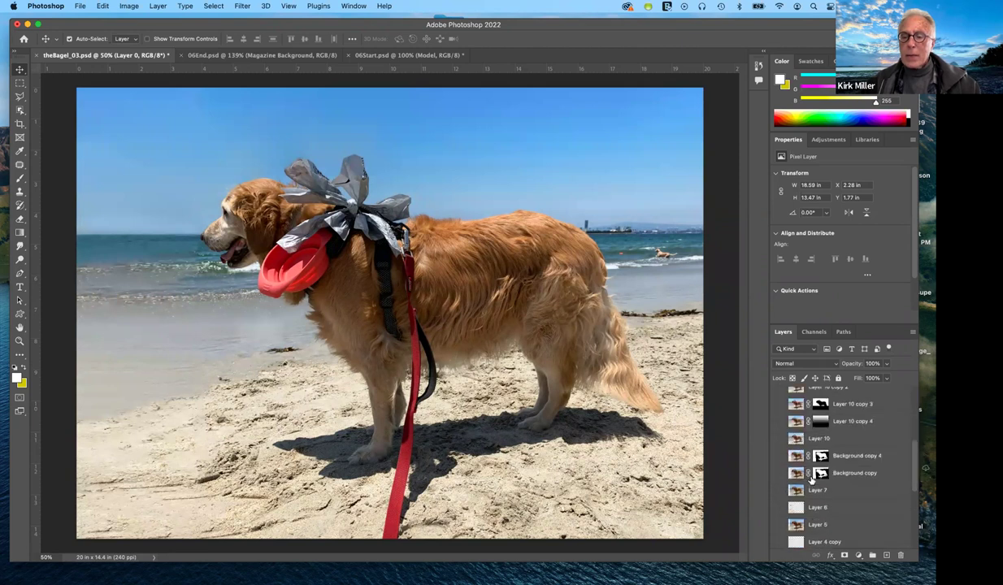
pyautogui.moveTo(778, 457); pyautogui.dragTo(776, 513)
pyautogui.click(776, 509)
pyautogui.click(777, 522)
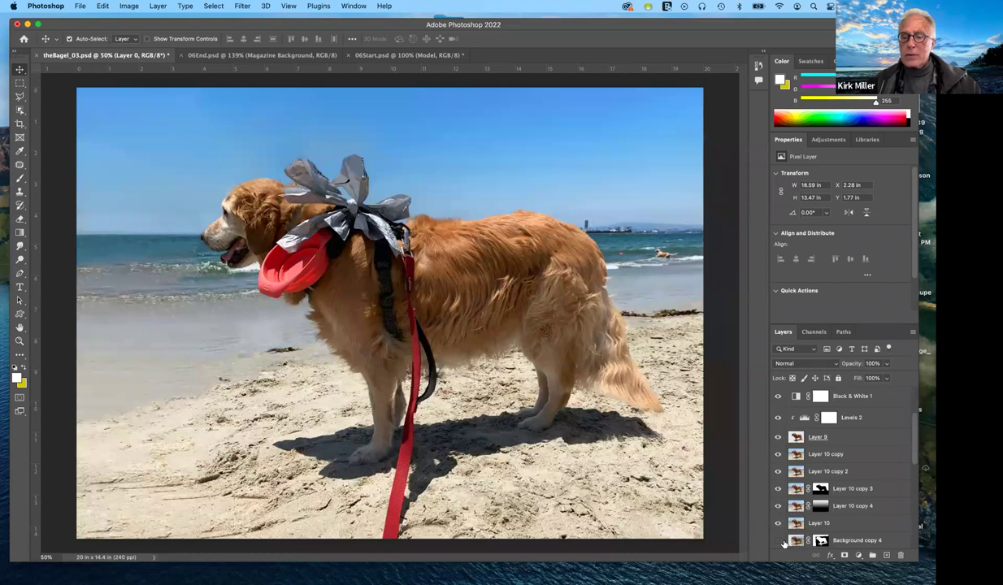
# - Turn on the visibility of the layers from Background copy 4 down to Layer 3
pyautogui.scroll(-3, 776, 520)
pyautogui.click(778, 493)
pyautogui.click(778, 511)
pyautogui.click(778, 528)
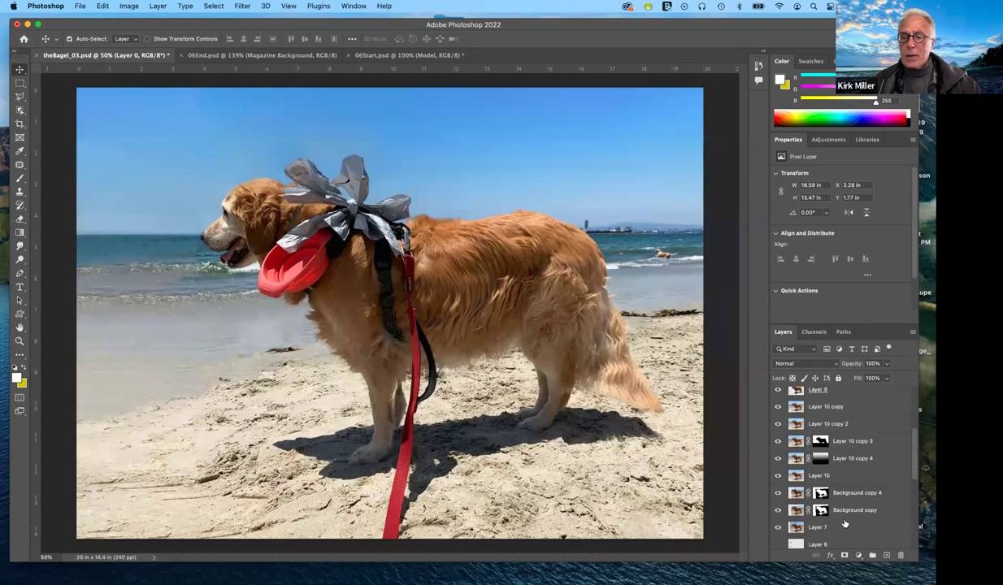
pyautogui.scroll(-5, 781, 487)
pyautogui.click(778, 433)
pyautogui.click(778, 451)
pyautogui.click(778, 469)
pyautogui.click(778, 485)
pyautogui.click(778, 504)
pyautogui.click(778, 521)
# - Turn on the visibility of the layers from Layer 2 copy down to Background copy 2
pyautogui.scroll(-1, 807, 504)
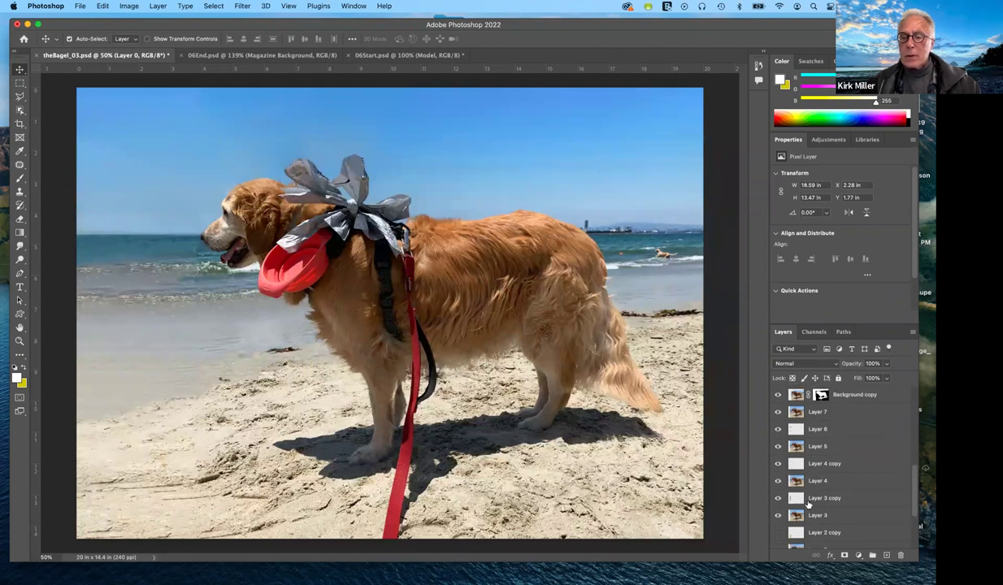
pyautogui.scroll(-3, 778, 496)
pyautogui.click(778, 502)
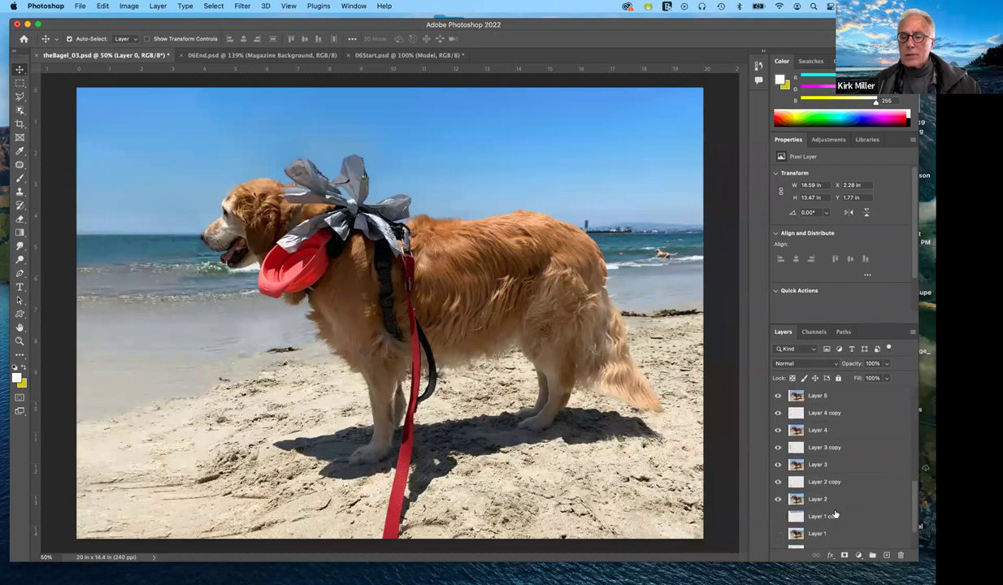
pyautogui.scroll(-5, 778, 504)
pyautogui.click(778, 476)
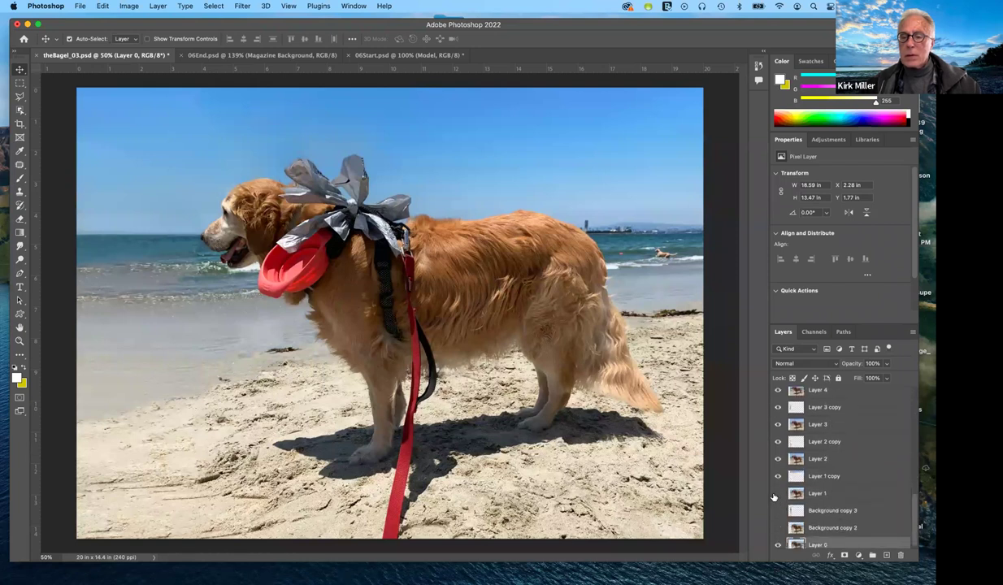
pyautogui.click(778, 493)
pyautogui.scroll(-1, 778, 496)
pyautogui.click(778, 506)
pyautogui.click(778, 523)
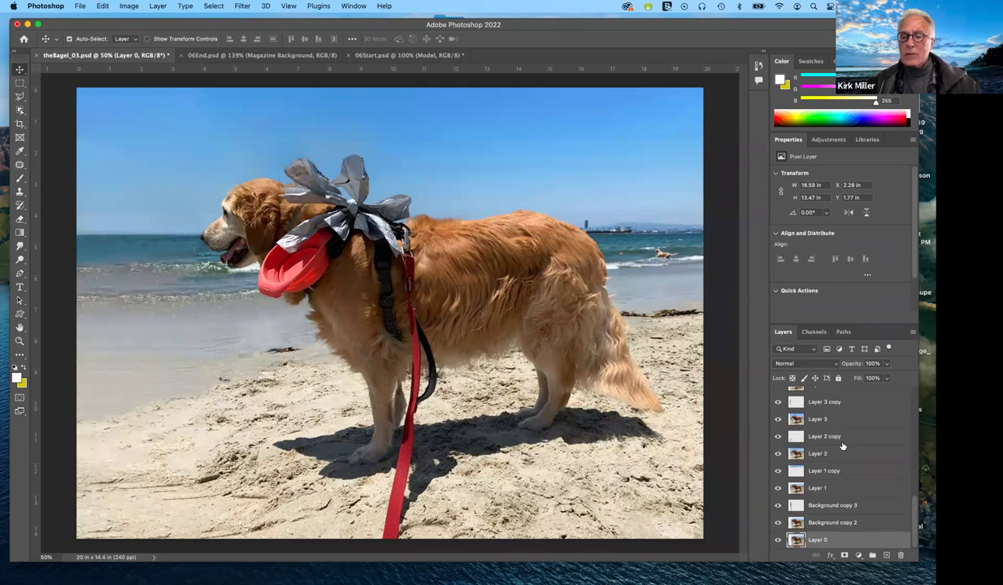
# - Hide Layer 11 and the Black & White 1 adjustment layer to show the dog photo in colour
pyautogui.scroll(5, 844, 447)
pyautogui.scroll(2, 843, 446)
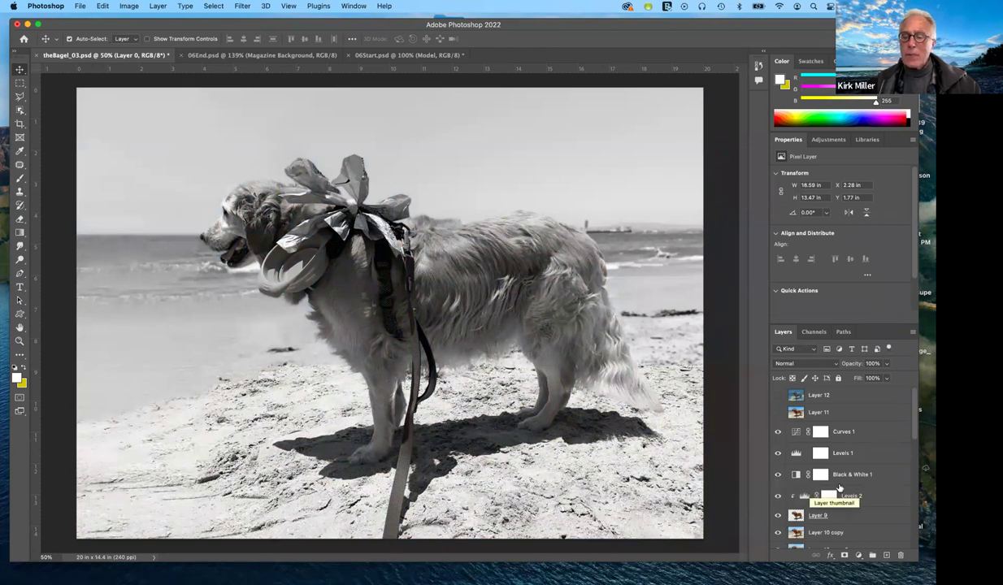
pyautogui.click(778, 476)
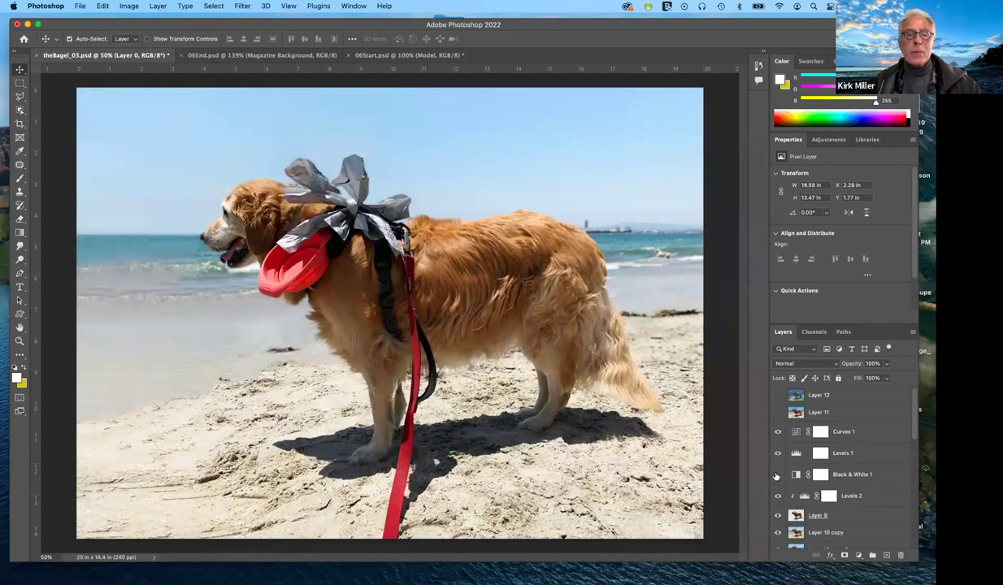
# - Toggle the Black & White 1, Curves 1 and Layer 9 layers to compare their effects on the dog photo
pyautogui.click(778, 476)
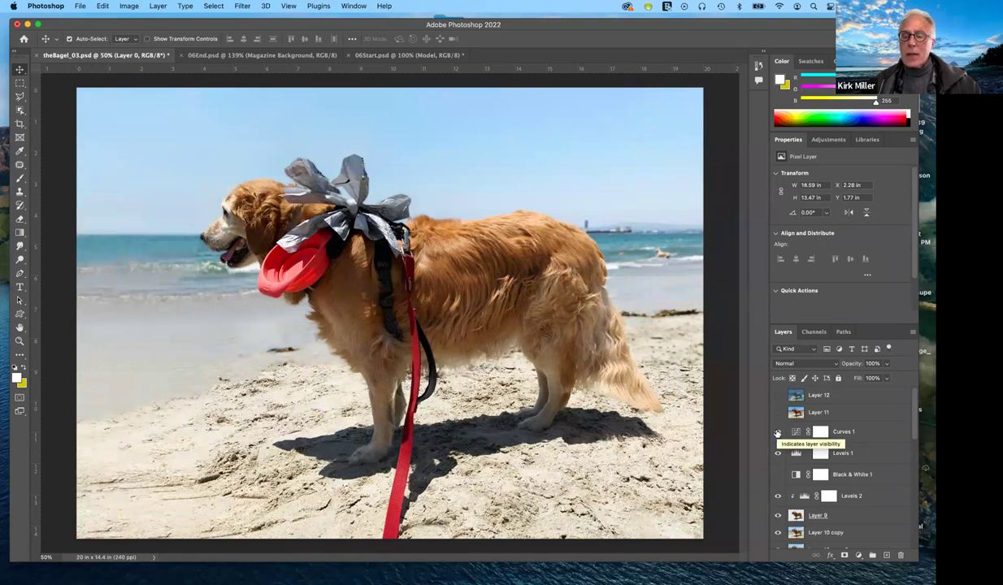
pyautogui.click(777, 433)
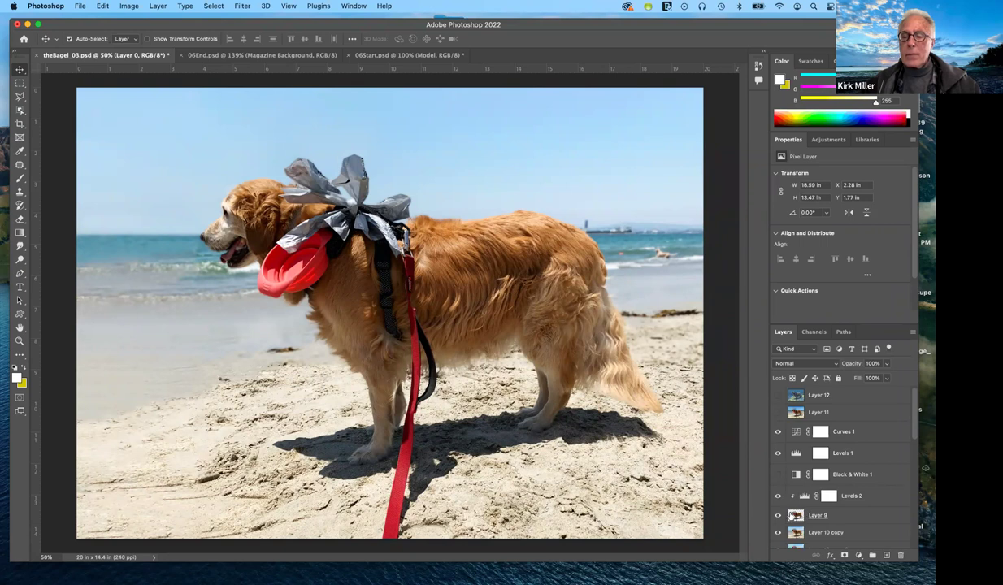
pyautogui.click(778, 517)
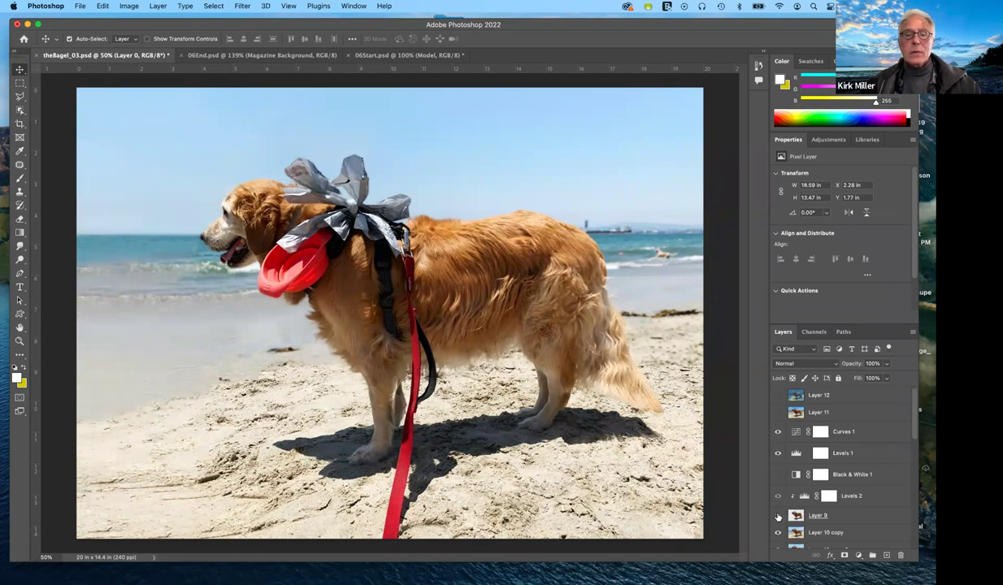
pyautogui.click(778, 517)
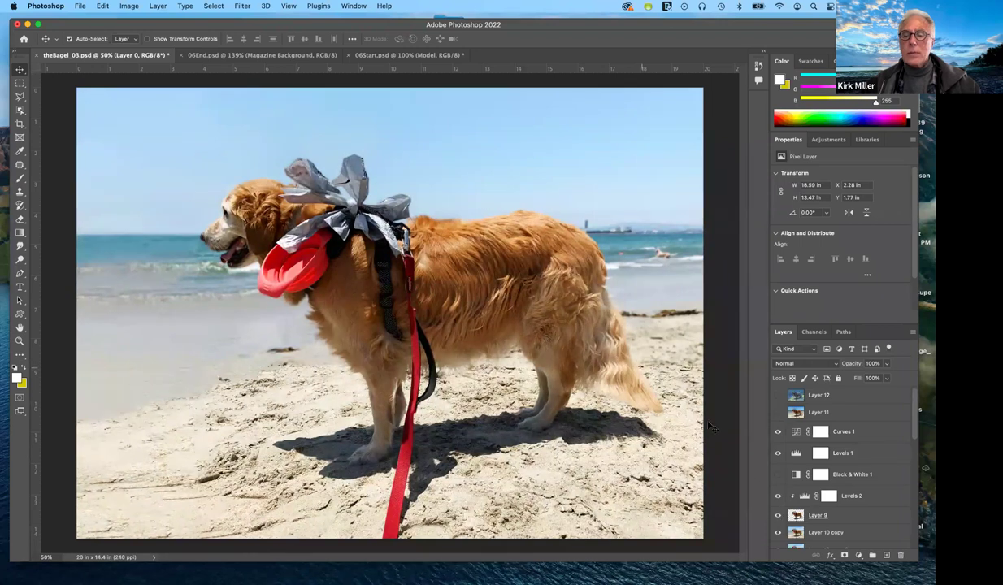
# - Show the Black & White 1 conversion without Curves 1 and Levels 1, and re-enable both adjustments to compare the contrast
pyautogui.click(778, 432)
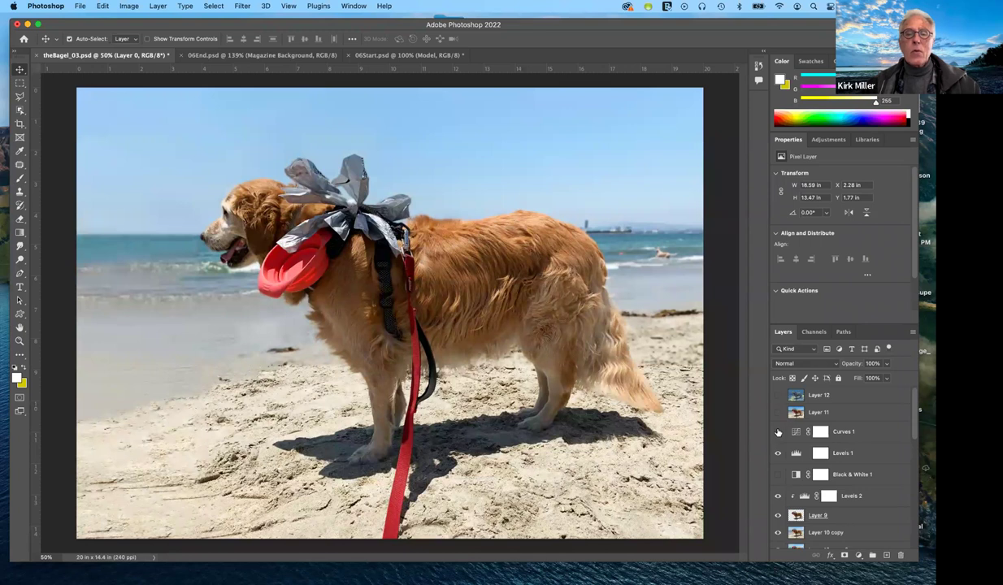
pyautogui.click(778, 433)
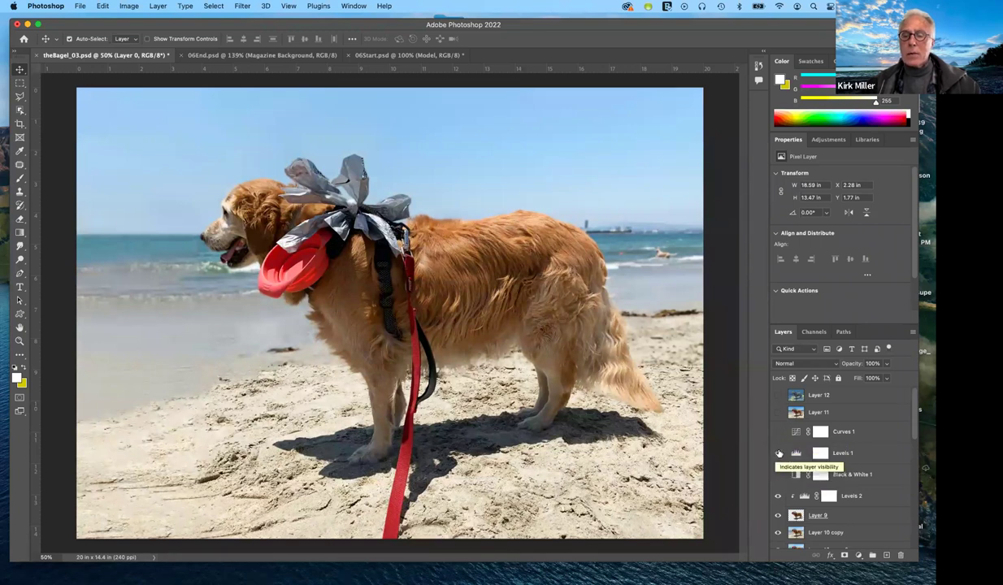
pyautogui.click(778, 453)
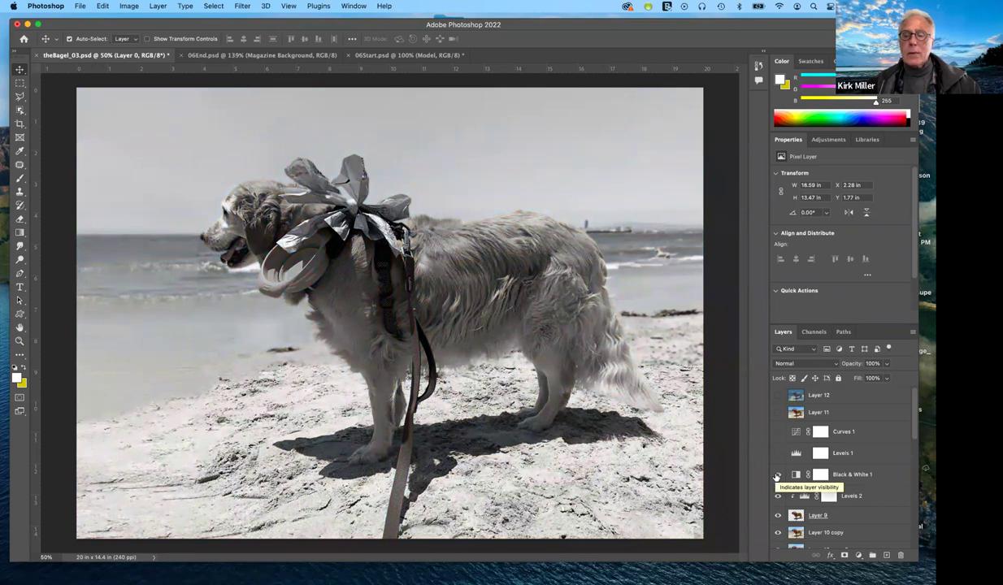
pyautogui.click(778, 453)
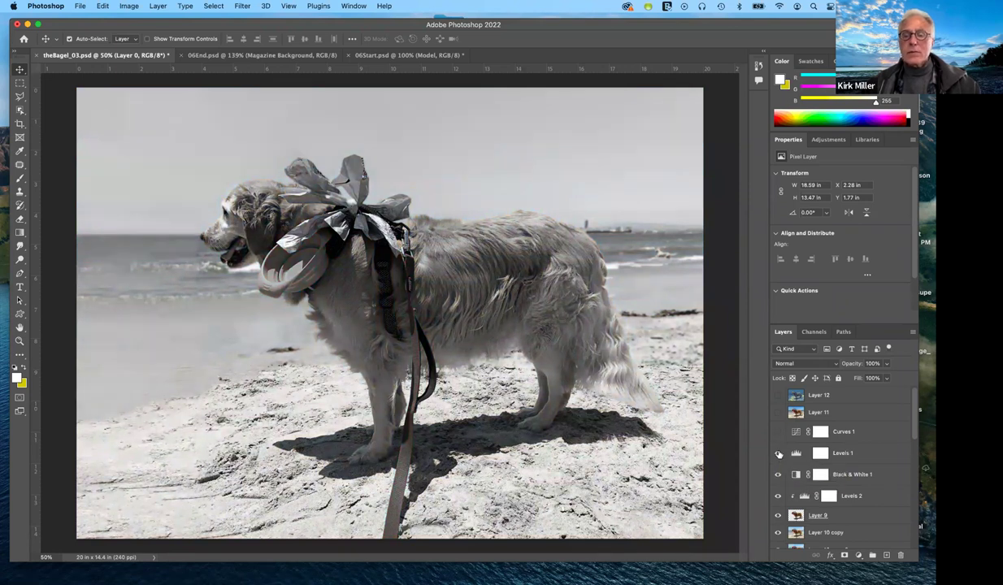
pyautogui.click(778, 434)
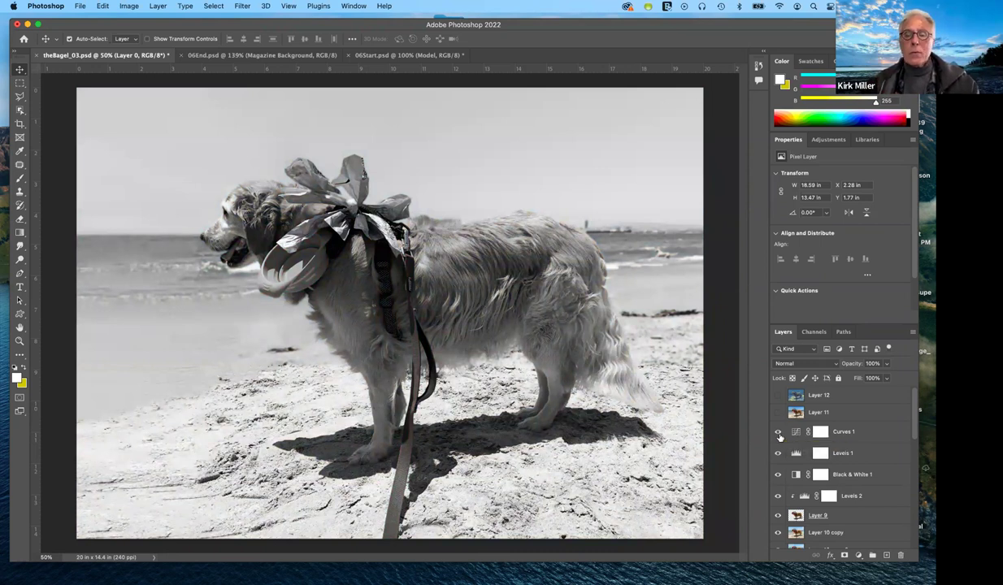
# - Hide the Curves 1, Levels 1, Black & White 1 and Levels 2 adjustment layers
pyautogui.click(779, 433)
pyautogui.click(778, 452)
pyautogui.click(779, 475)
pyautogui.click(779, 496)
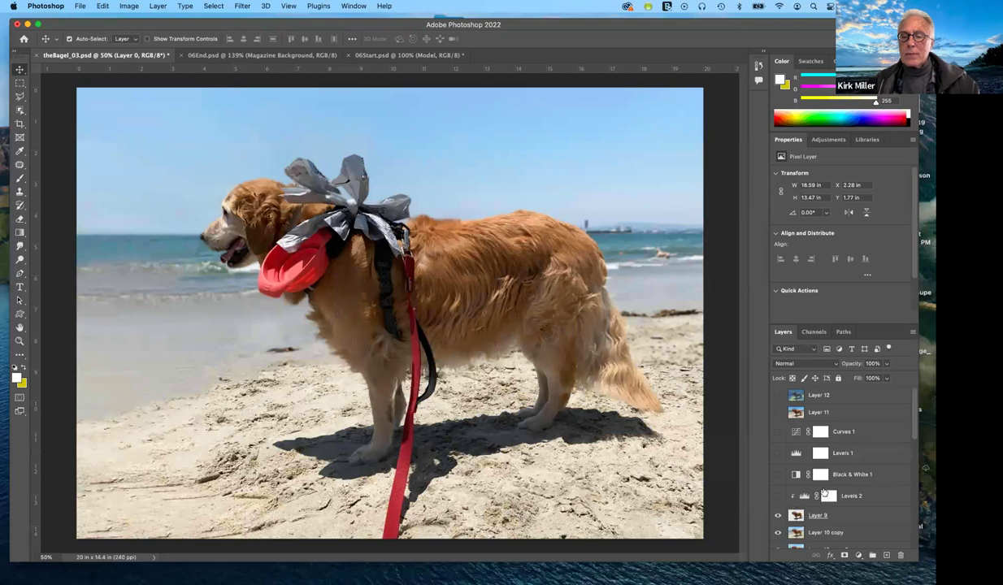
# - Toggle Layer 9 repeatedly to compare the dog photo with and without it, leaving the layer visible
pyautogui.scroll(-3, 823, 492)
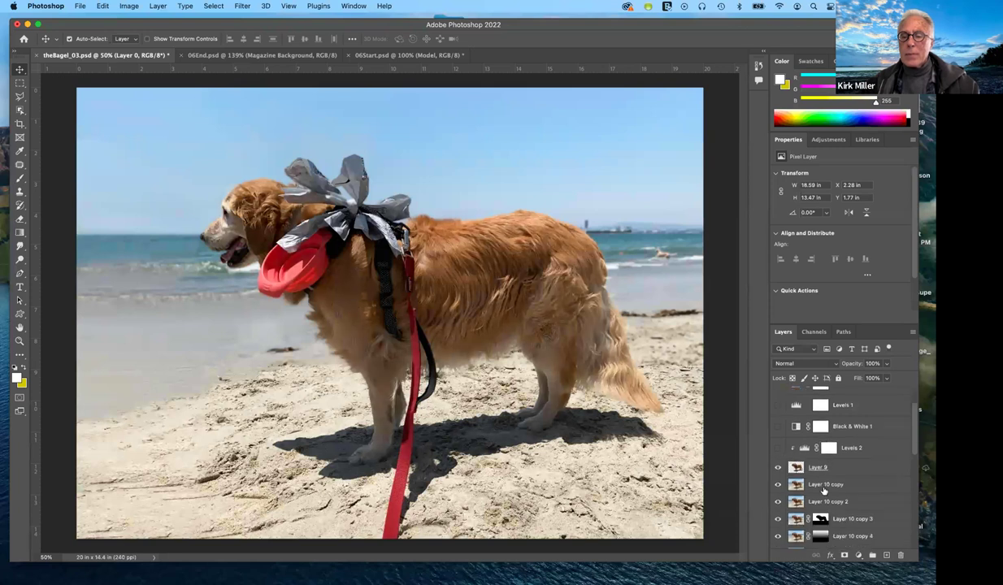
pyautogui.click(777, 468)
pyautogui.click(777, 469)
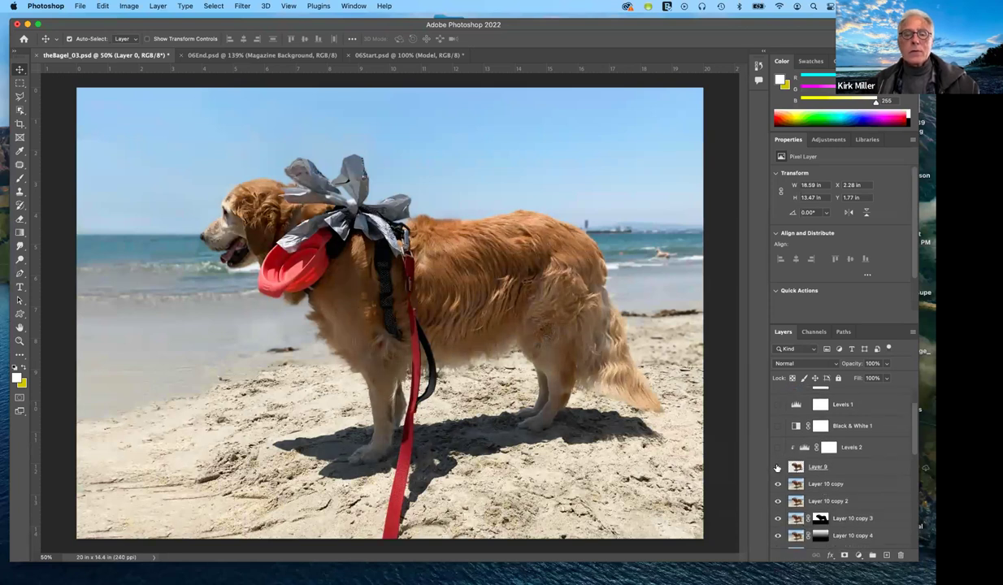
pyautogui.click(777, 468)
pyautogui.click(777, 469)
pyautogui.click(777, 468)
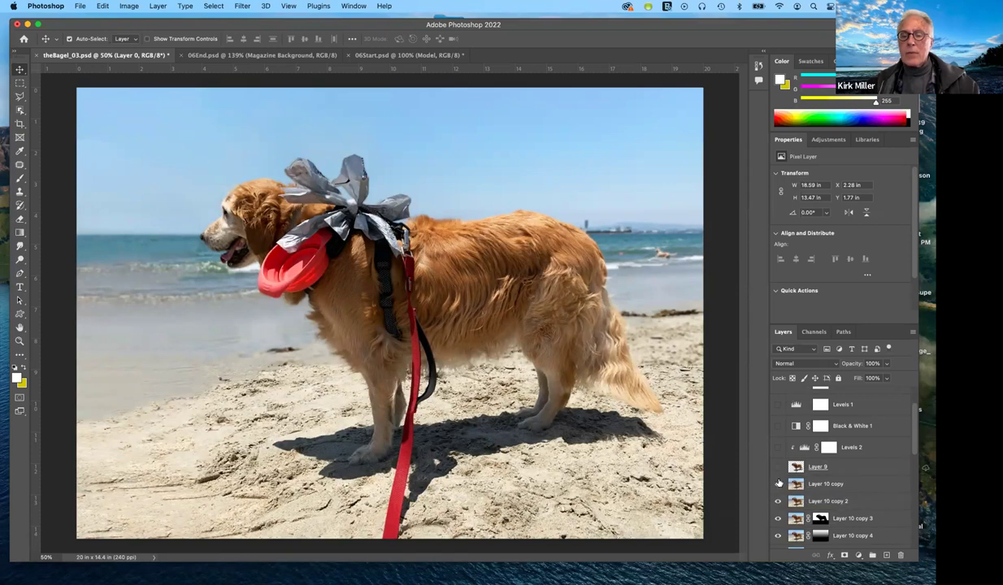
pyautogui.click(778, 467)
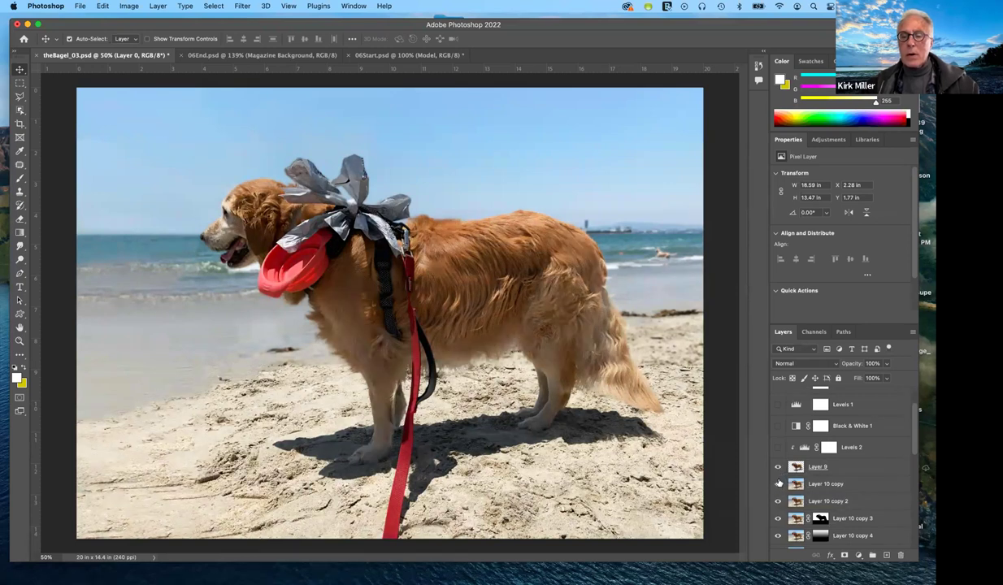
# - Hide Layer 9 and the layers from Layer 10 copy down to Background copy 4, leaving Layer 10 copy 3 visible
pyautogui.moveTo(779, 483); pyautogui.dragTo(778, 520)
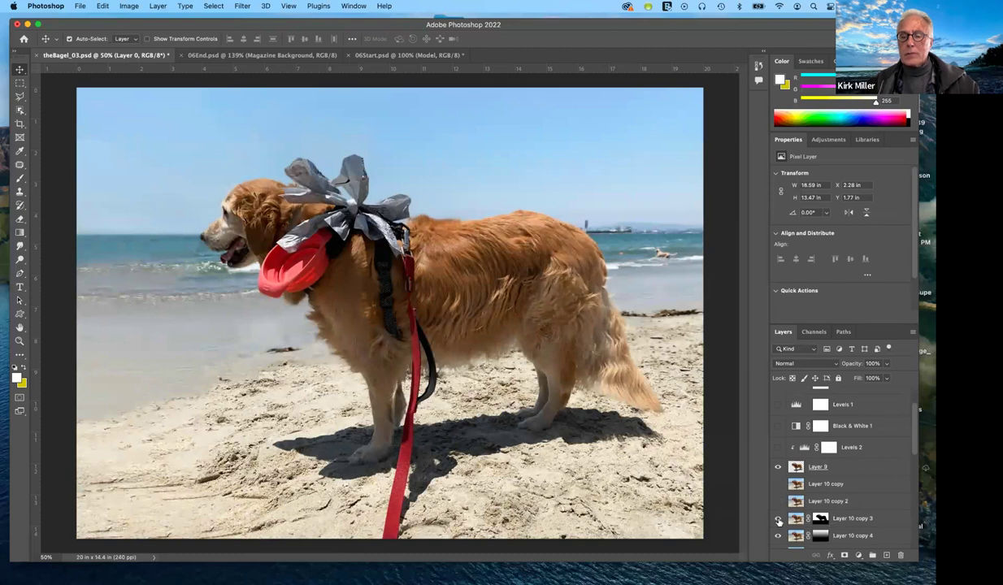
pyautogui.scroll(-3, 778, 520)
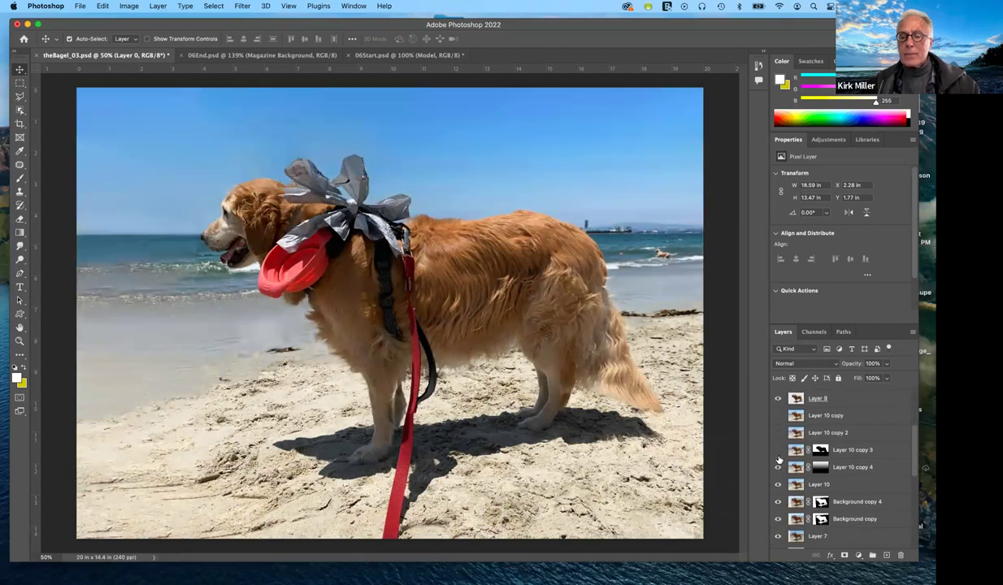
pyautogui.click(780, 398)
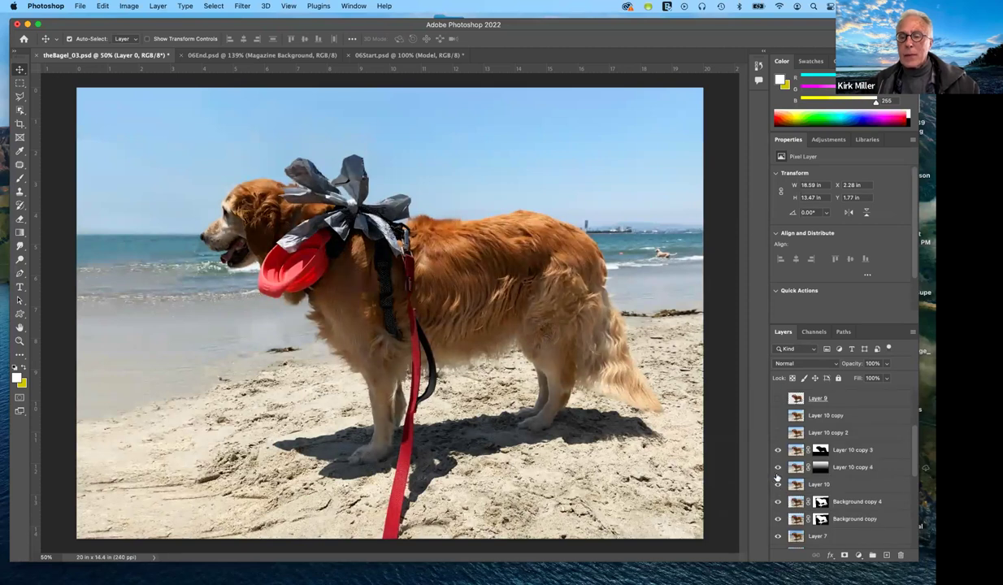
pyautogui.click(778, 469)
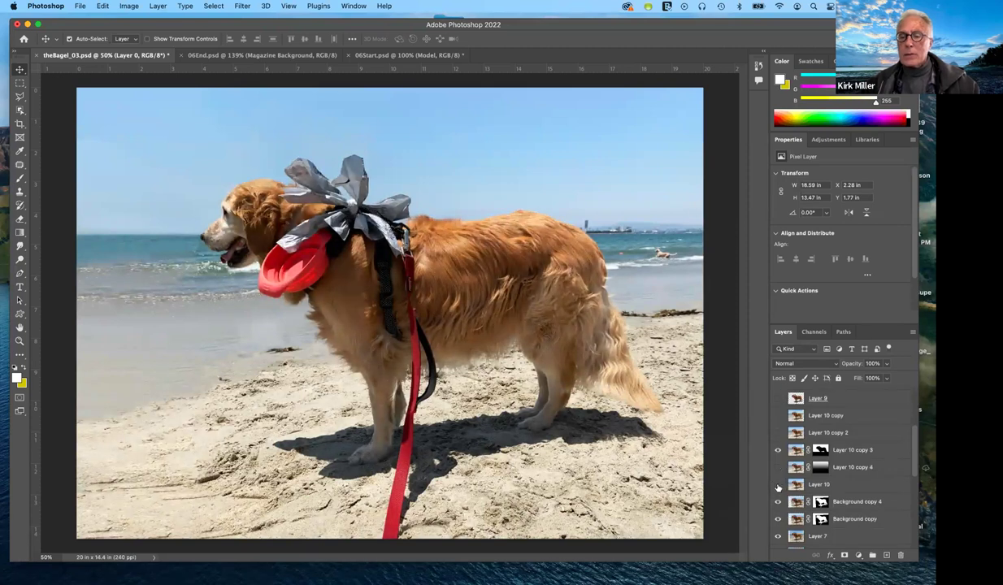
pyautogui.click(778, 502)
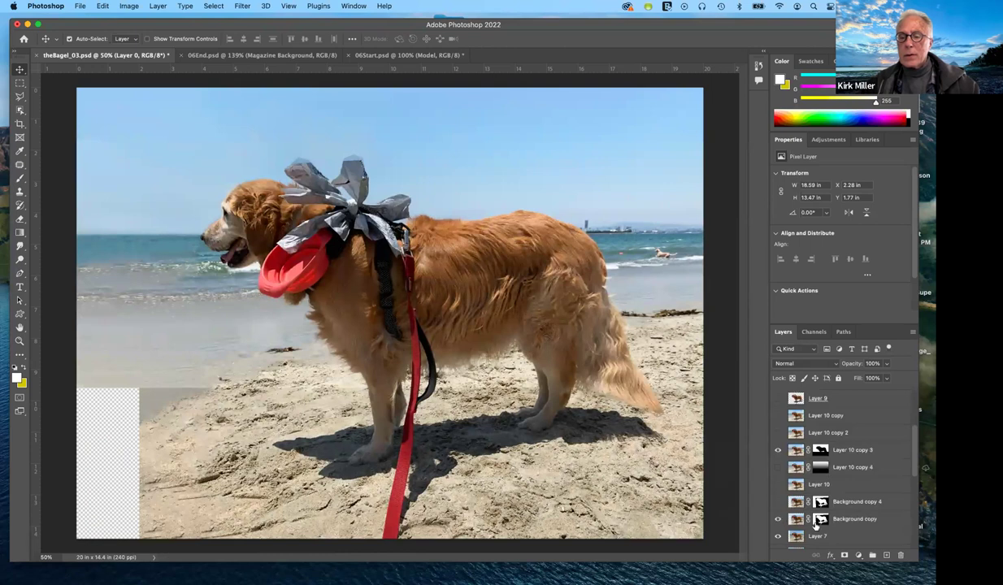
# - Hide the layers from Background copy down to Layer 4 copy
pyautogui.scroll(-2, 782, 500)
pyautogui.click(778, 494)
pyautogui.scroll(-2, 782, 500)
pyautogui.click(778, 485)
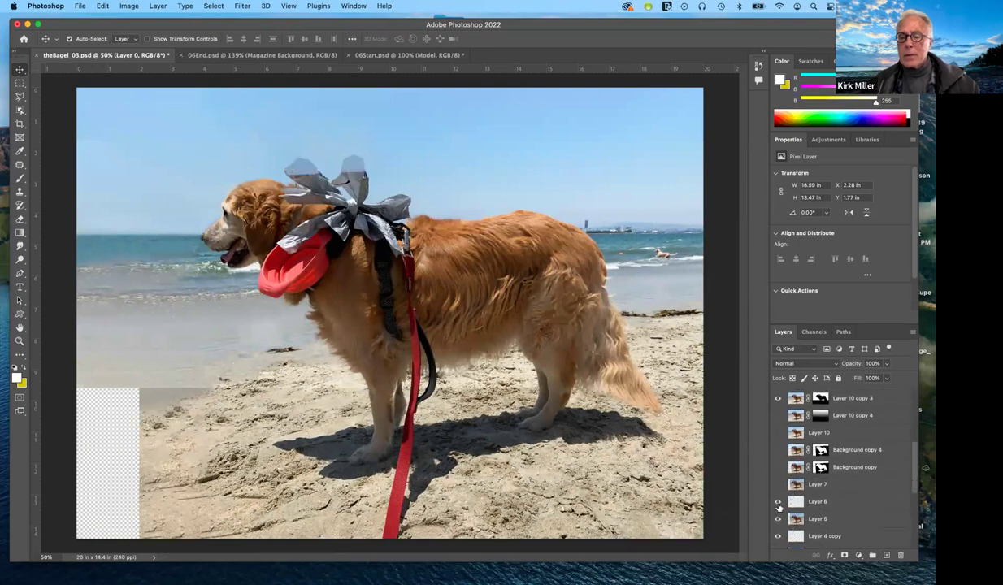
pyautogui.click(778, 502)
pyautogui.click(778, 519)
pyautogui.click(778, 536)
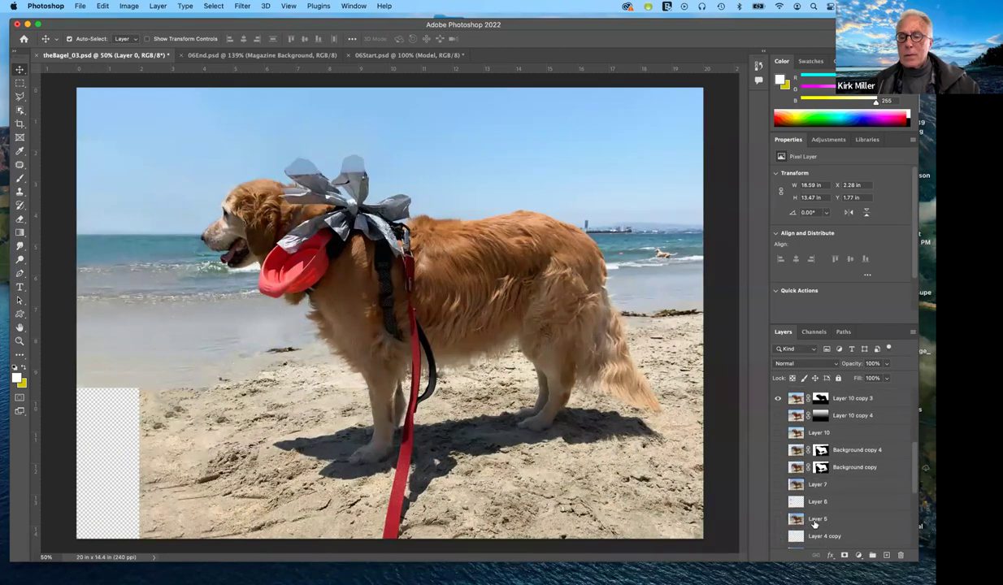
# - Hide the layers from Layer 4 down to Layer 2
pyautogui.scroll(-2, 815, 524)
pyautogui.click(777, 509)
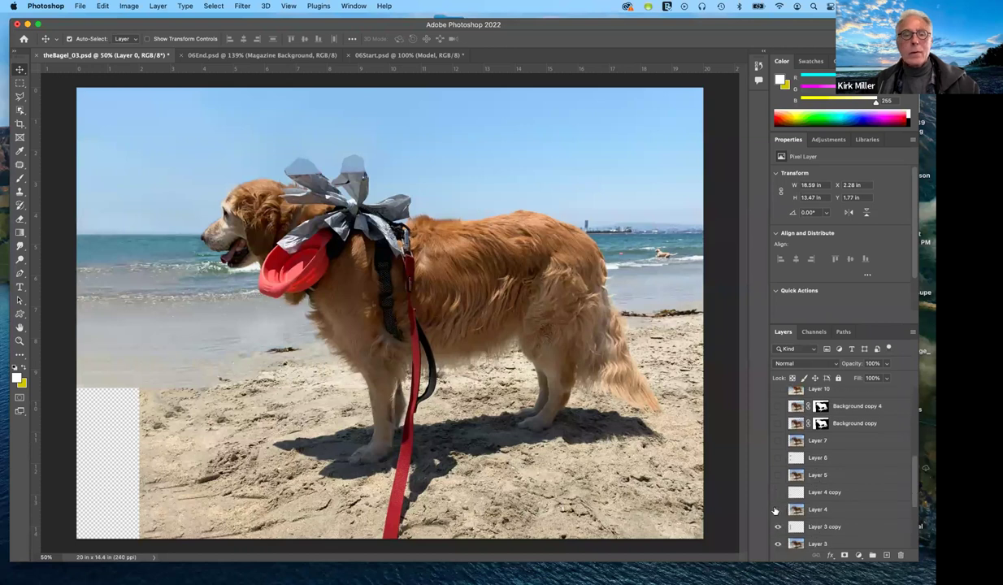
pyautogui.scroll(-1, 777, 512)
pyautogui.click(778, 525)
pyautogui.click(779, 540)
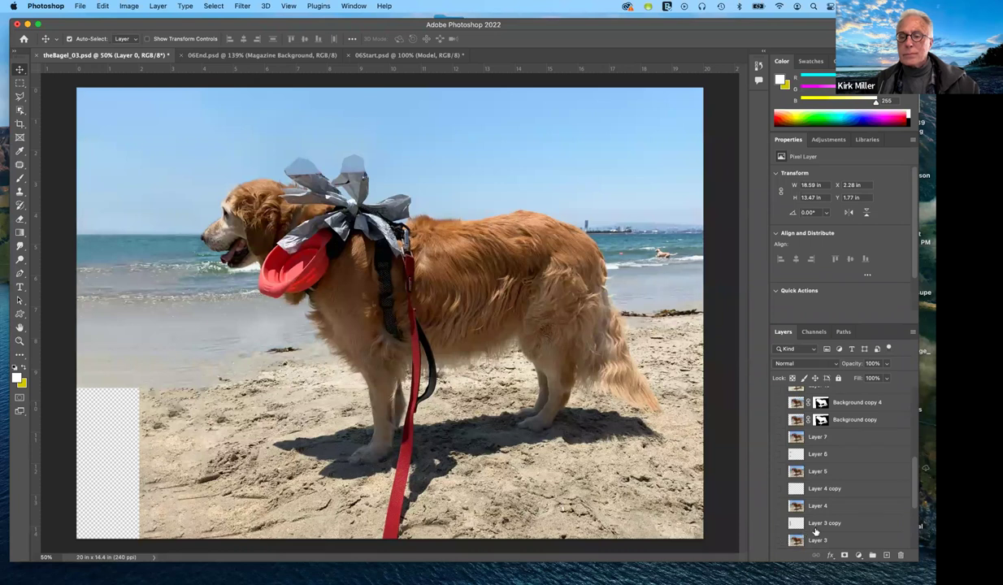
pyautogui.scroll(-2, 815, 531)
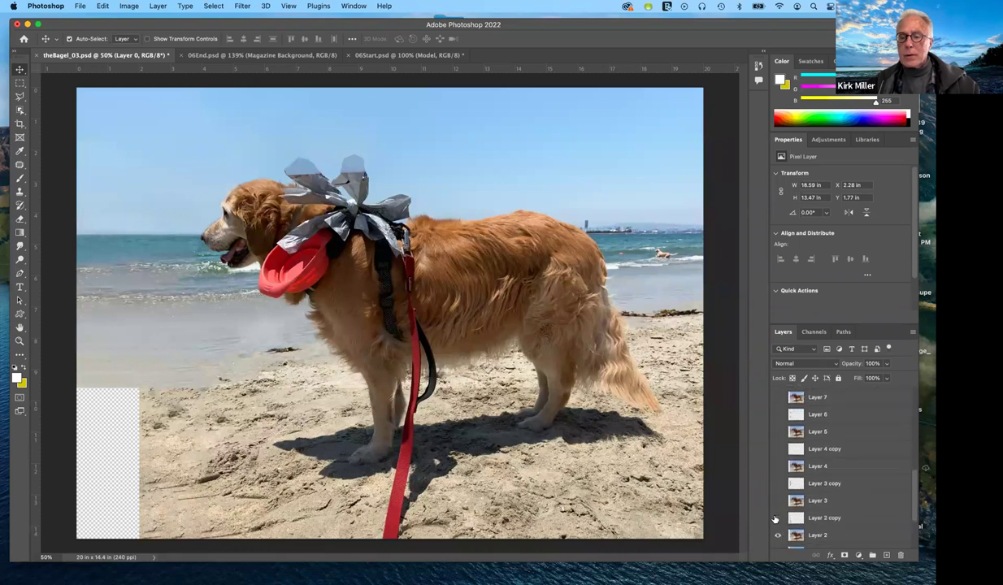
pyautogui.click(778, 535)
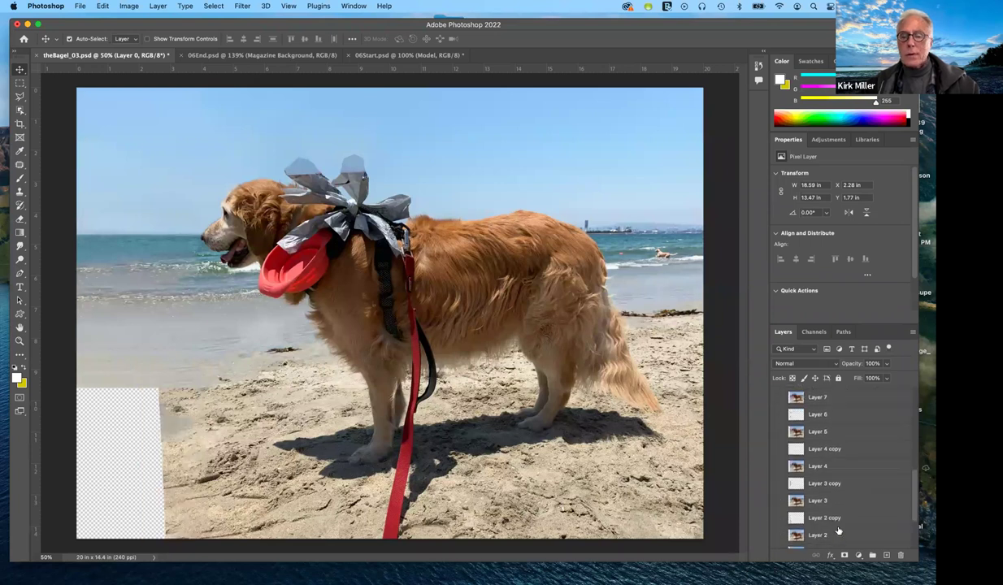
# - Toggle Layer 1 copy to compare the sky around the bow's tips, leaving the layer hidden
pyautogui.scroll(-2, 785, 528)
pyautogui.click(778, 514)
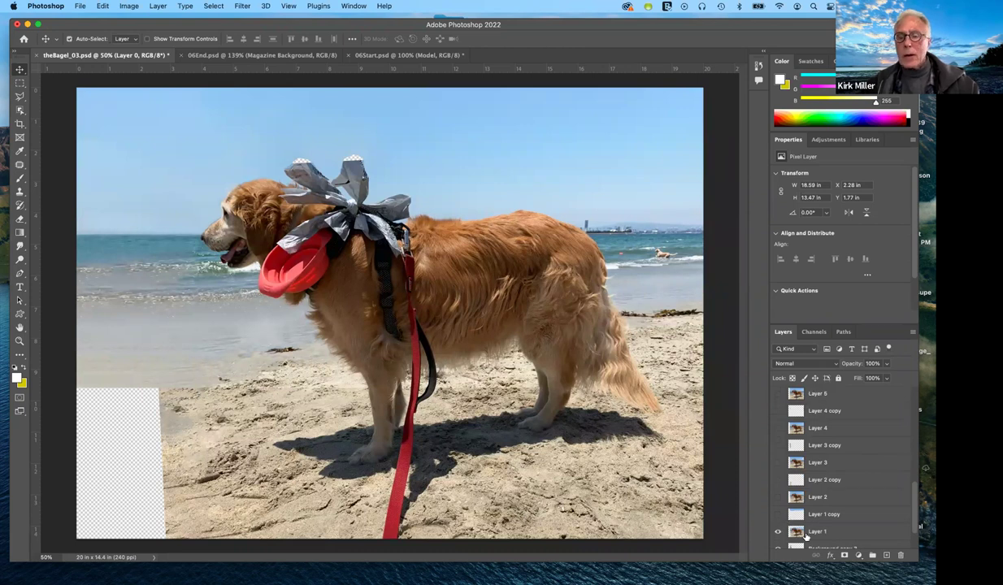
pyautogui.click(778, 514)
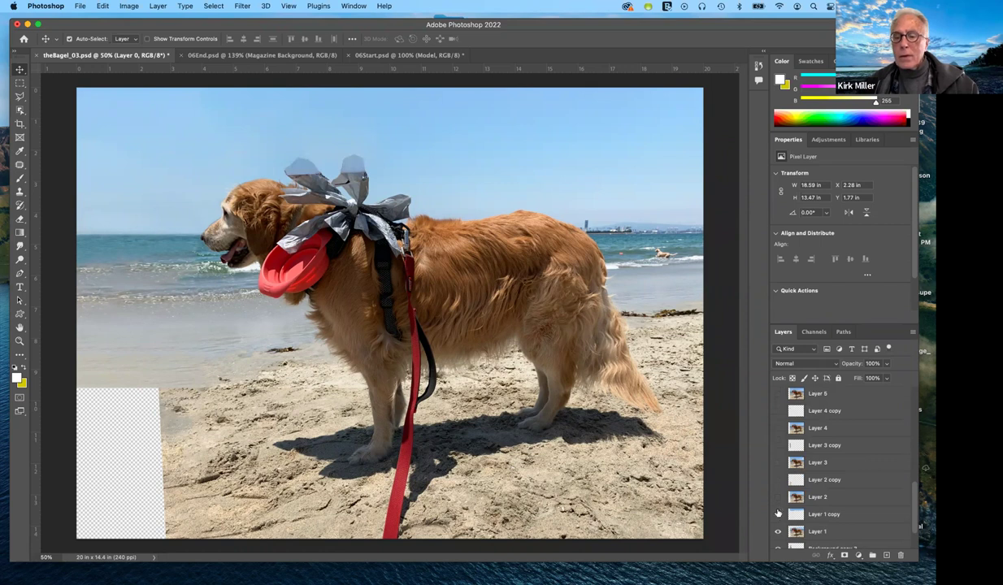
pyautogui.click(779, 514)
pyautogui.click(778, 498)
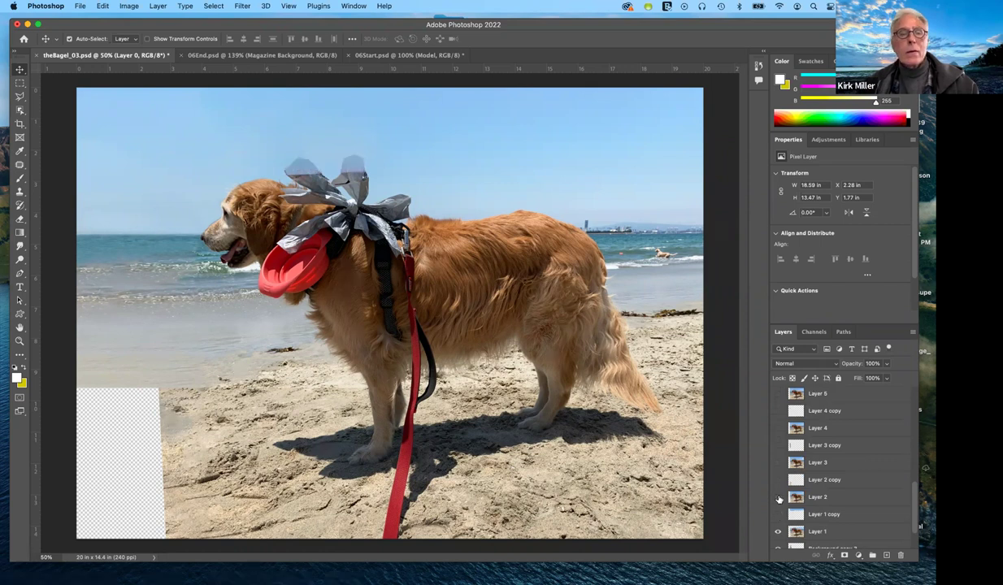
pyautogui.click(778, 498)
# - Hide Layer 1, Background copy 3 and Background copy 2, leaving Layer 0 visible below them
pyautogui.scroll(-1, 801, 524)
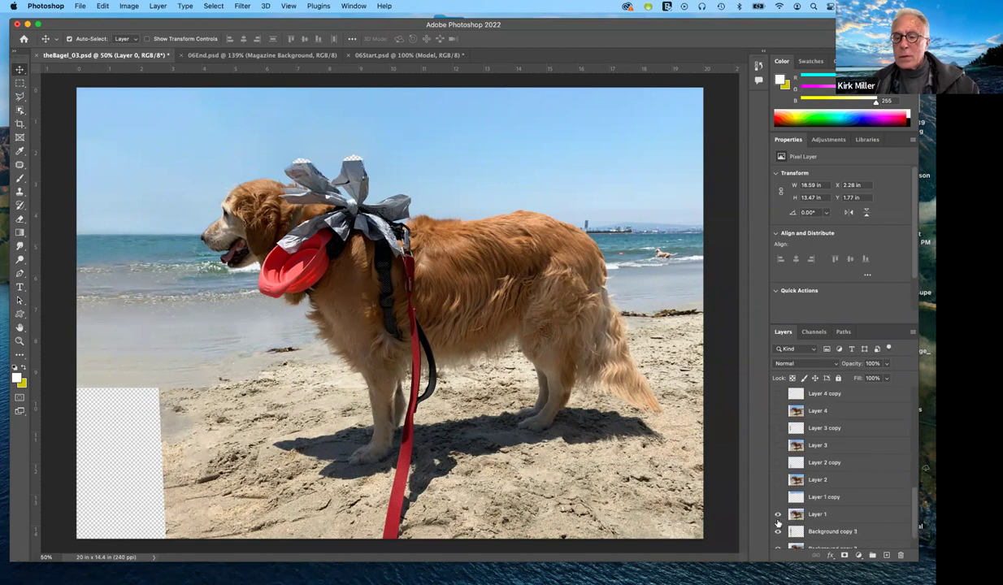
pyautogui.scroll(-2, 785, 524)
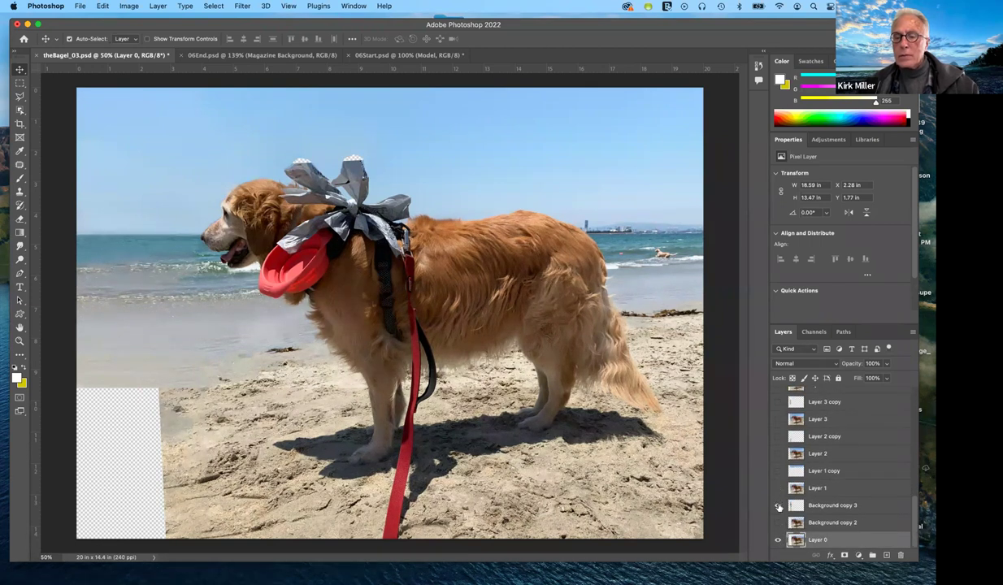
pyautogui.keyDown('alt'); pyautogui.click(778, 538); pyautogui.keyUp('alt')
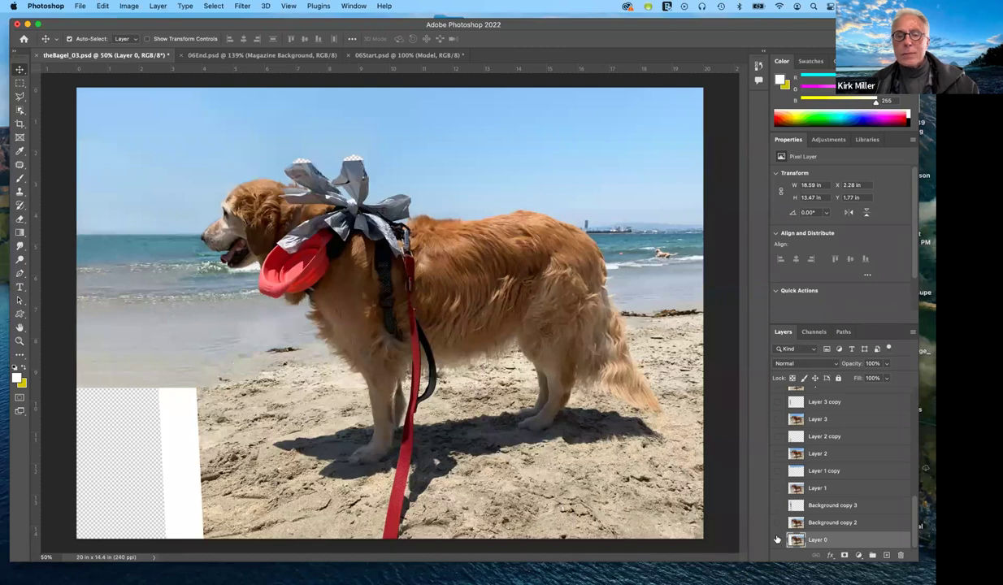
# - Toggle Layer 0 off and on to compare the original dog photo with the masked background above it
pyautogui.click(778, 540)
pyautogui.click(778, 540)
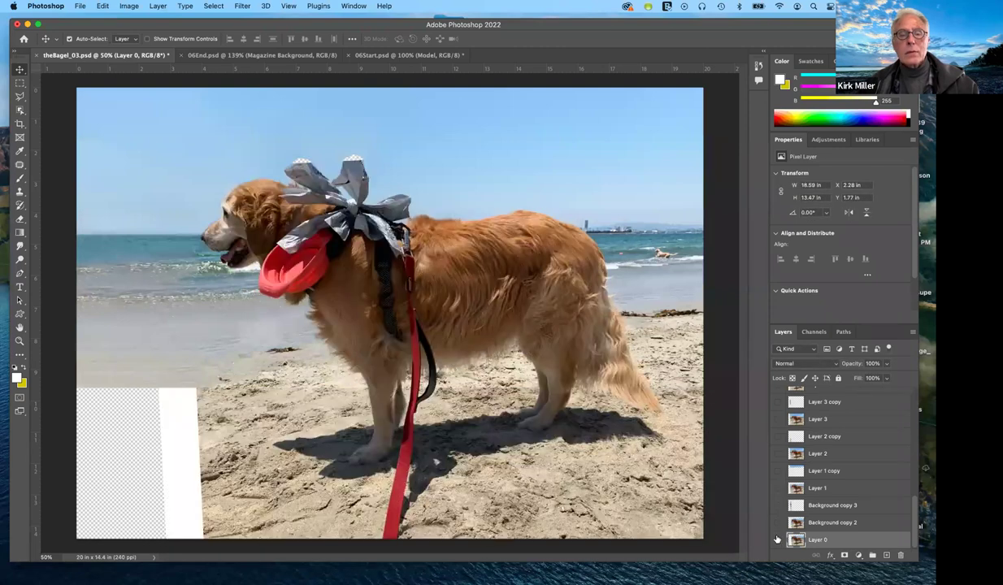
pyautogui.click(778, 540)
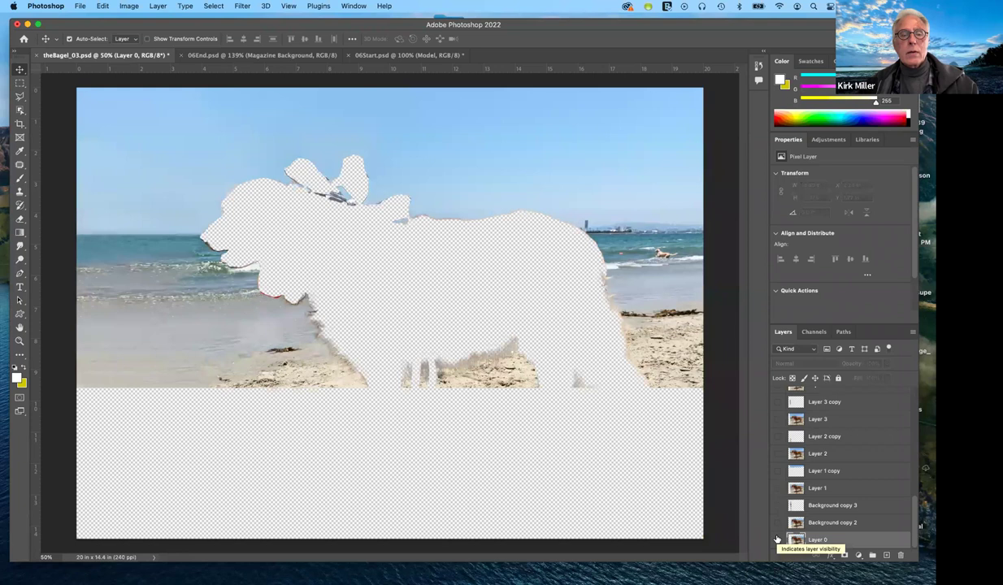
pyautogui.click(778, 540)
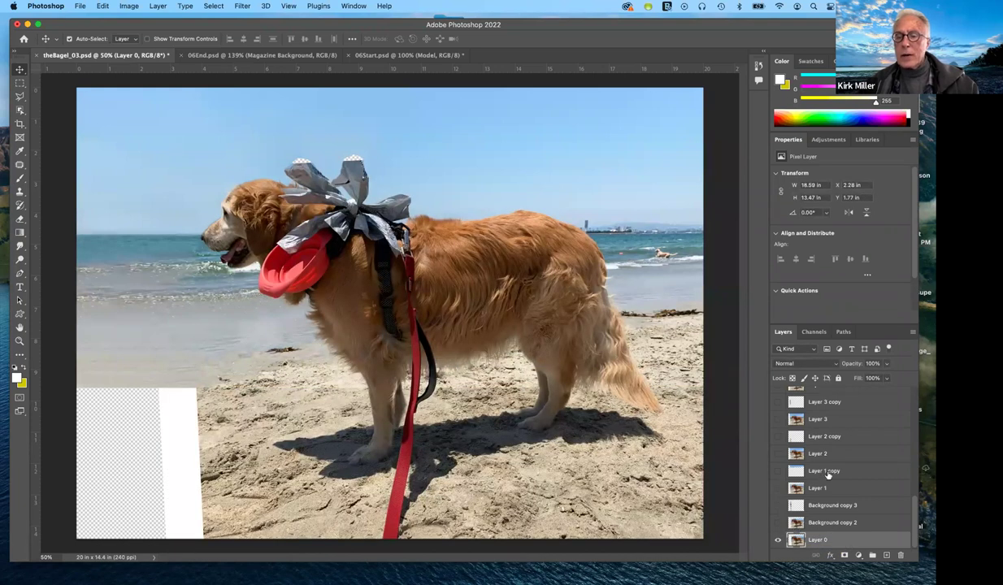
# - Hide Layer 10 copy 3 so that only Layer 0 stays visible
pyautogui.scroll(5, 828, 475)
pyautogui.scroll(3, 813, 464)
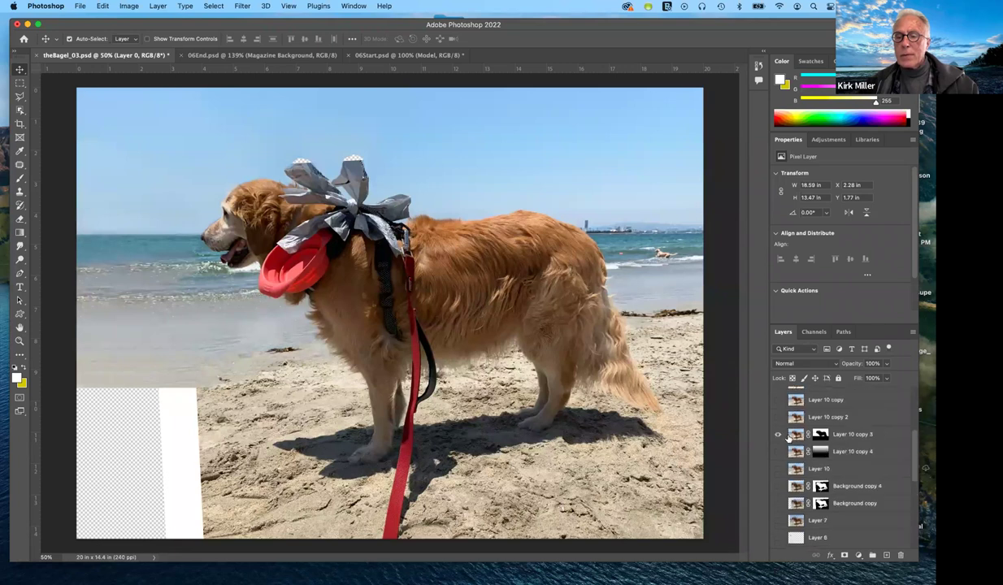
pyautogui.scroll(-8, 804, 471)
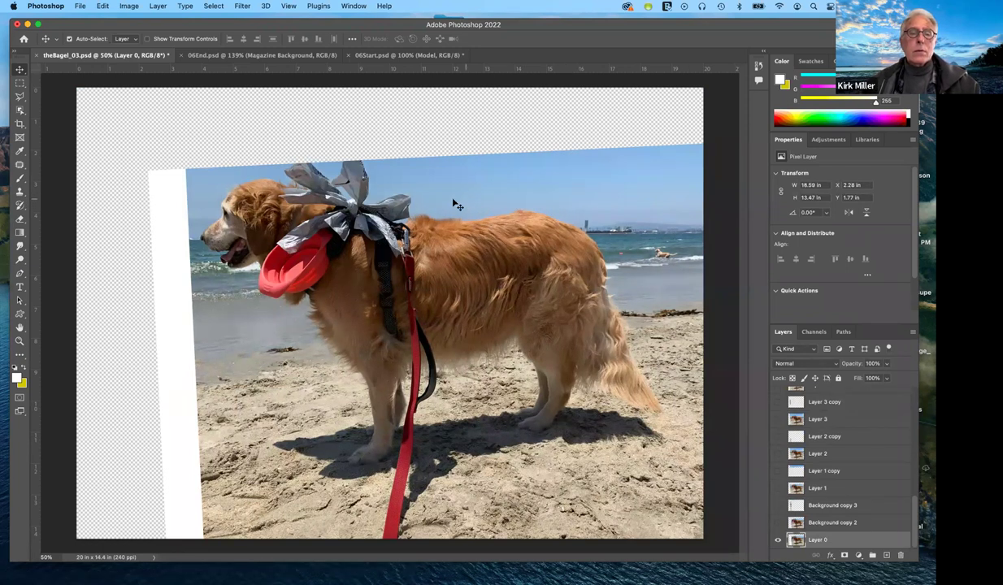
# - Move Layer 0 up and to the left to X 1.15 in, Y 0.69 in, bringing the whole tilted photo inside the canvas
pyautogui.click(21, 112)
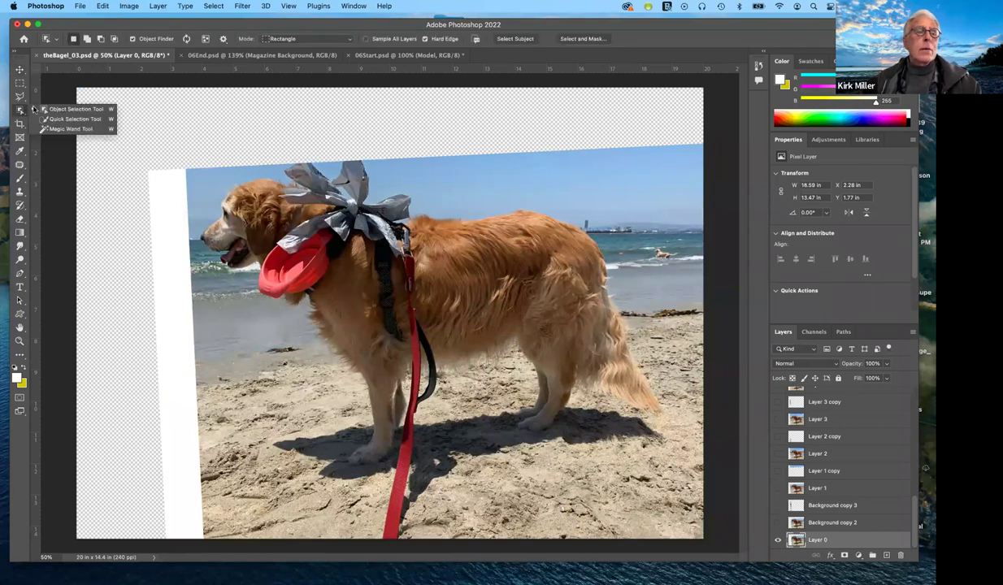
pyautogui.click(54, 109)
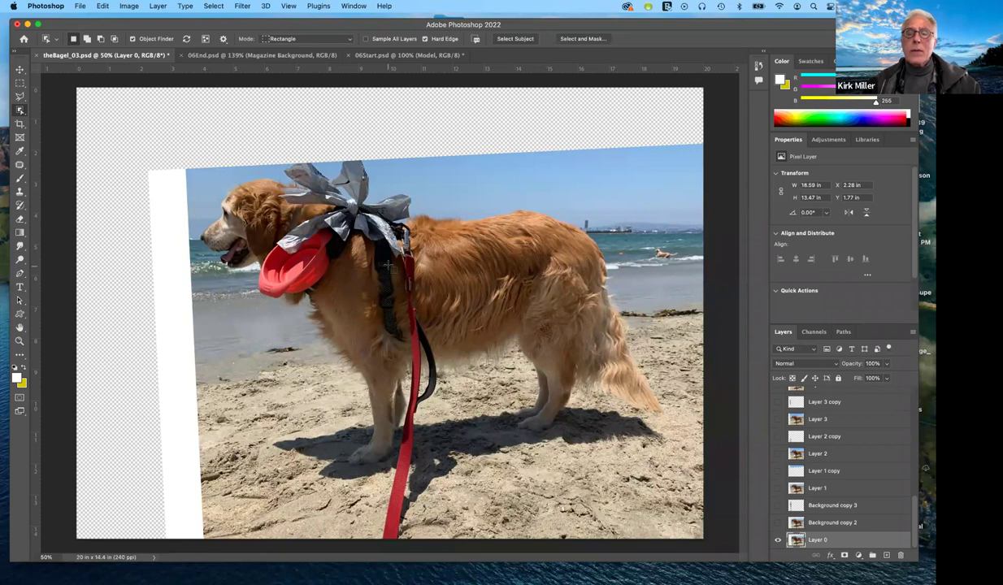
pyautogui.click(21, 71)
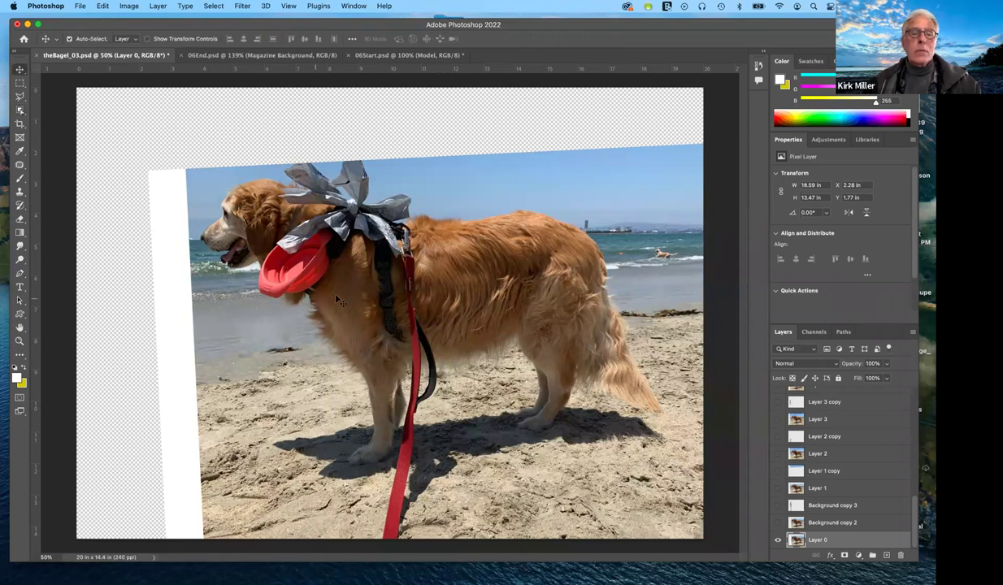
pyautogui.moveTo(368, 296); pyautogui.dragTo(327, 275)
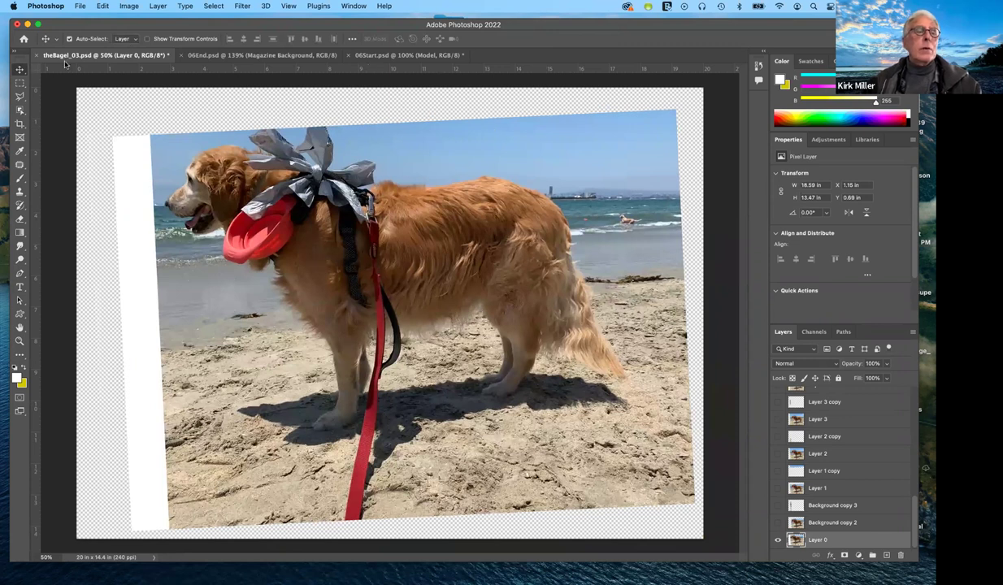
# - Straighten the image with the Crop tool along the photo's tilted top edge and apply the crop
pyautogui.click(19, 123)
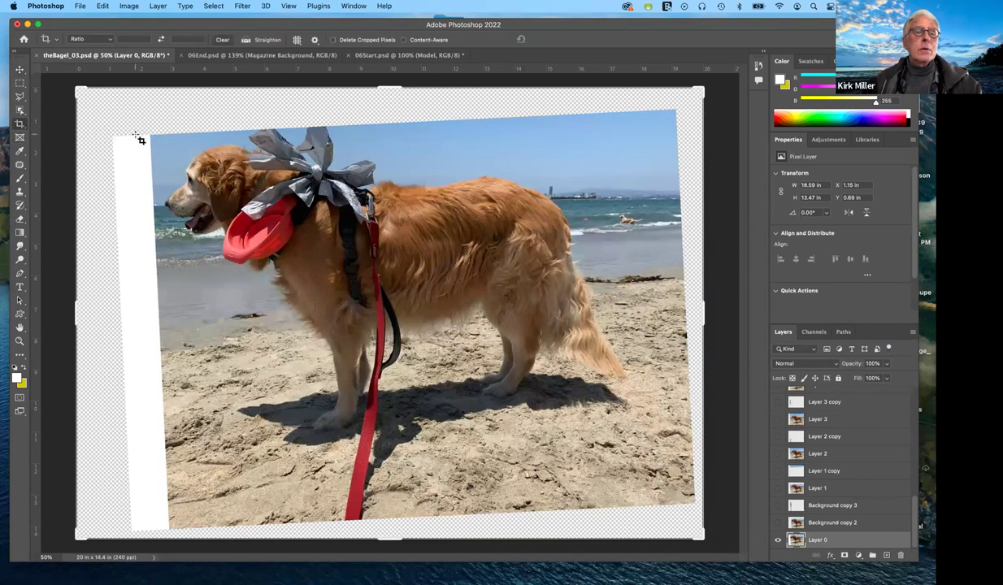
pyautogui.click(245, 41)
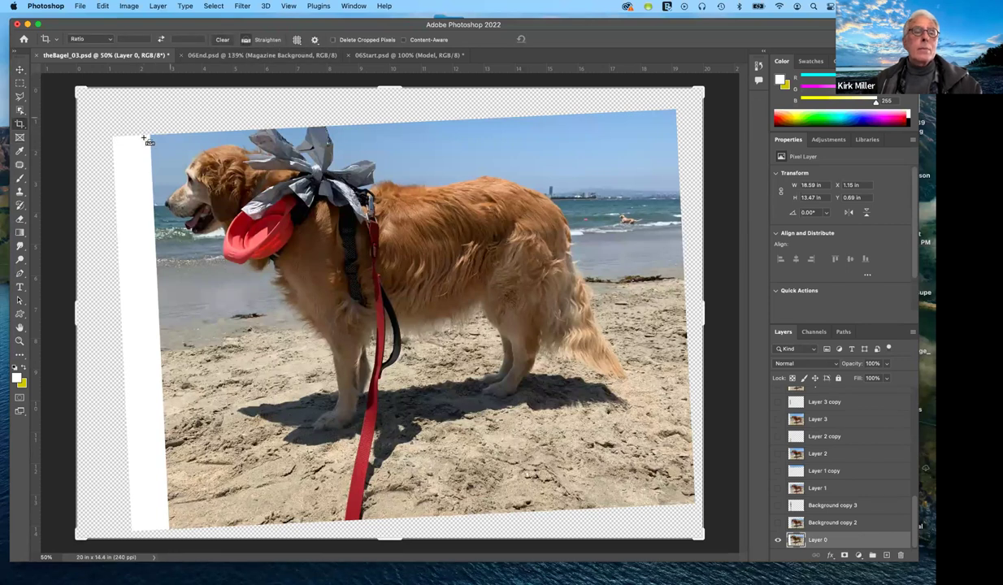
pyautogui.moveTo(147, 135); pyautogui.dragTo(661, 111)
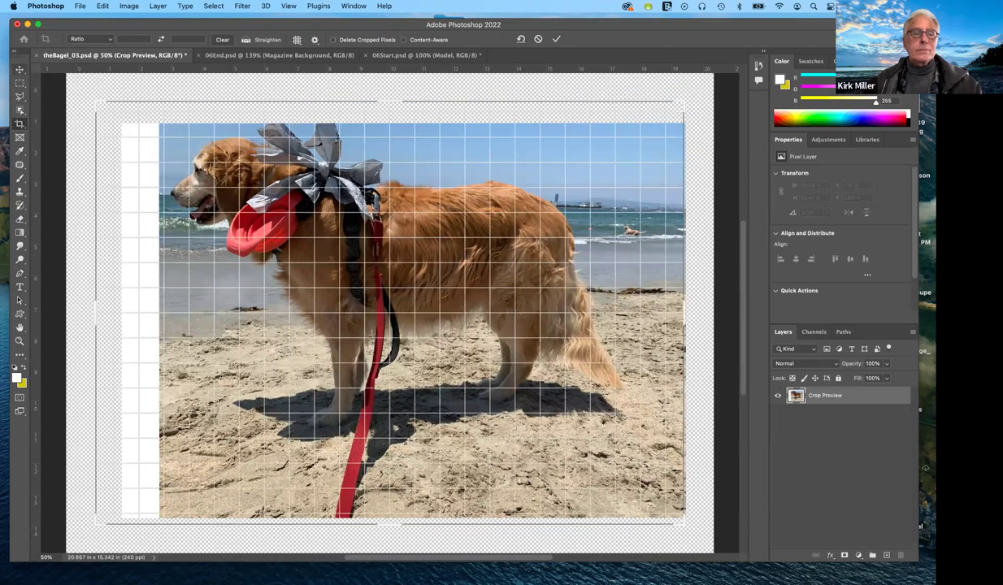
pyautogui.click(19, 69)
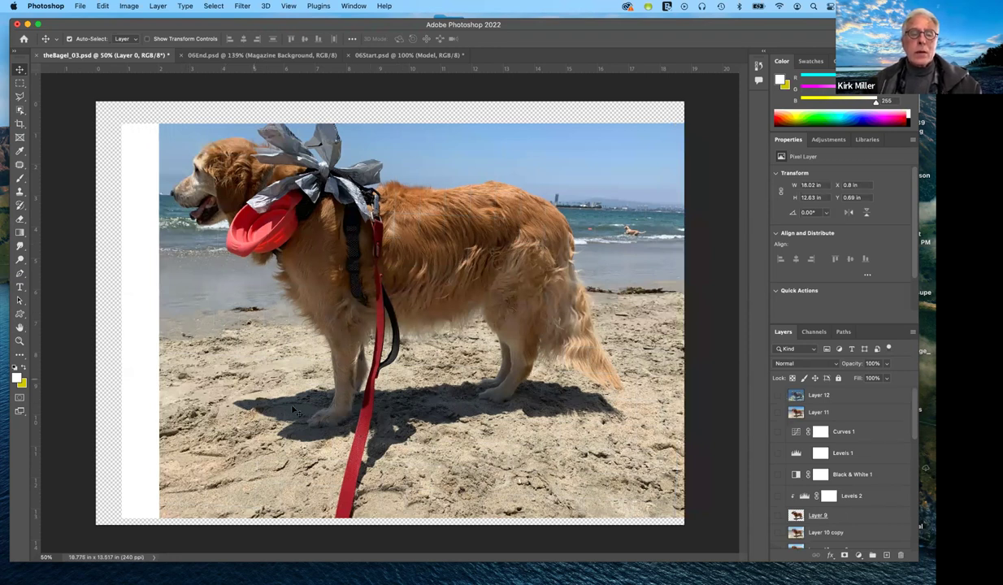
# - Select the dog with the Object Selection tool, using a rectangle of about 14.9 × 11.4 in around it
pyautogui.click(22, 111)
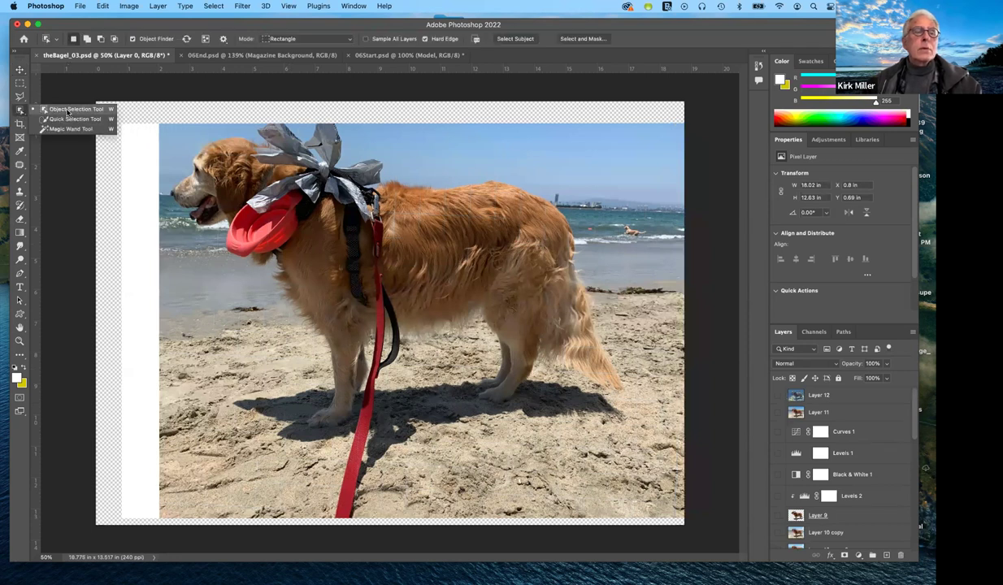
pyautogui.moveTo(162, 113); pyautogui.dragTo(633, 474)
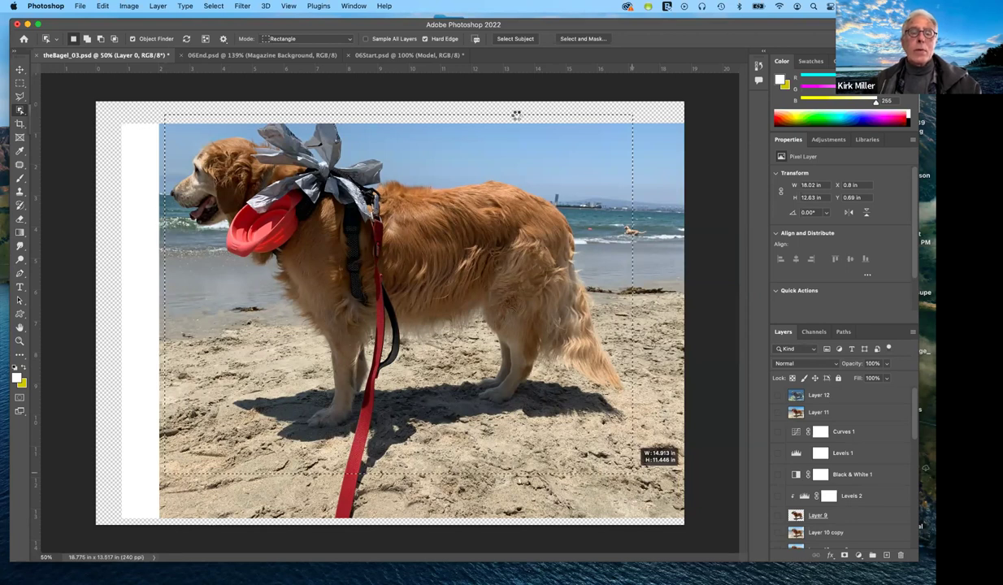
pyautogui.moveTo(515, 117); pyautogui.dragTo(505, 92)
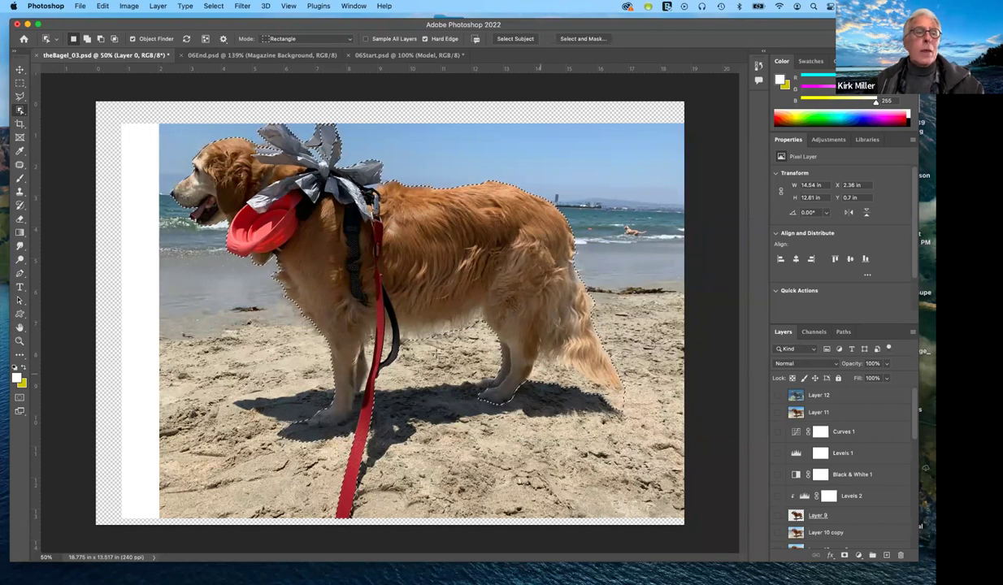
# - Use the Quick Selection tool to subtract the background beside the leash clip behind the bow from the dog selection
pyautogui.click(21, 110)
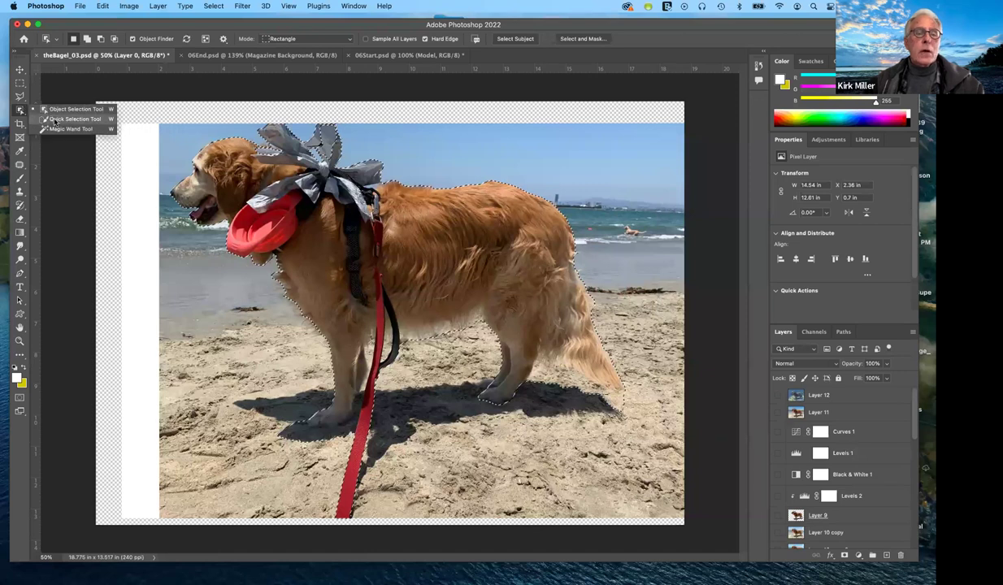
pyautogui.click(55, 120)
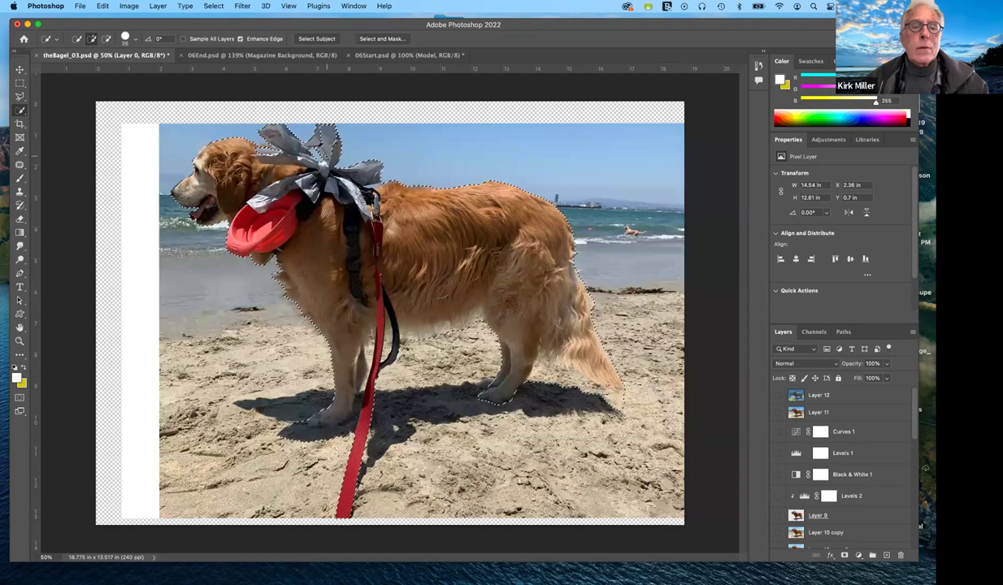
pyautogui.scroll(1, 390, 313)
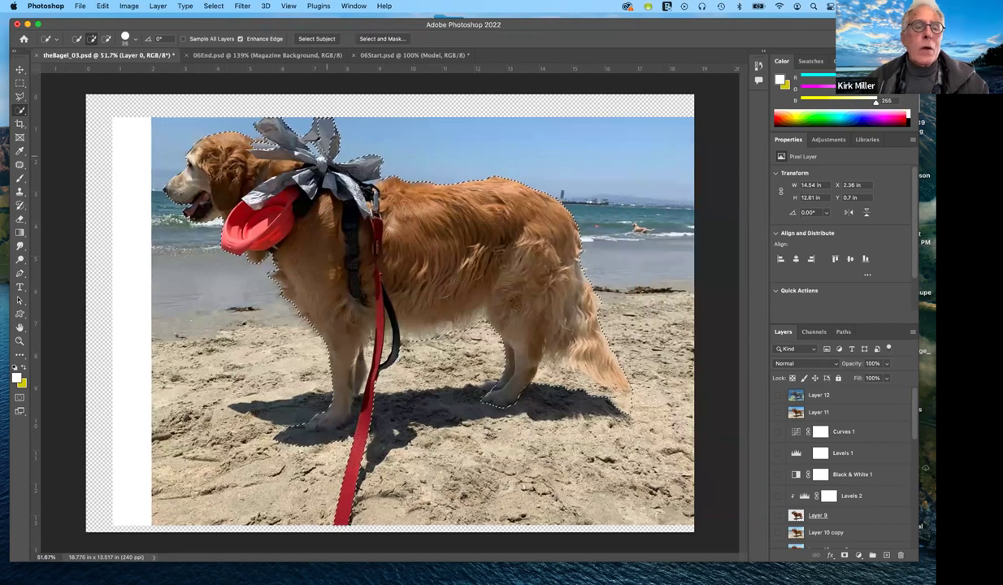
pyautogui.scroll(4, 389, 300)
pyautogui.scroll(-4, 328, 155)
pyautogui.scroll(2, 328, 157)
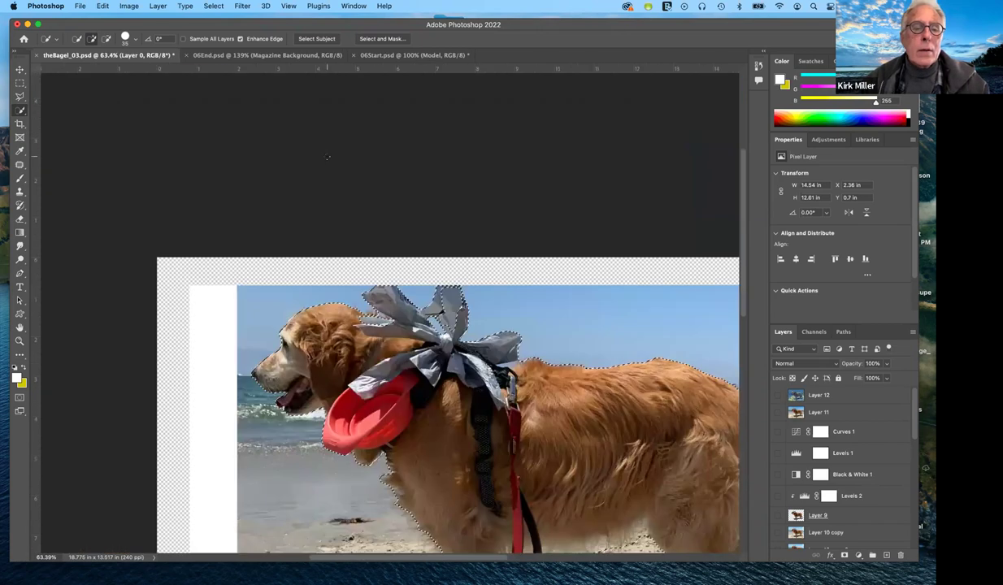
pyautogui.scroll(-3, 328, 157)
pyautogui.hscroll(2, 328, 157)
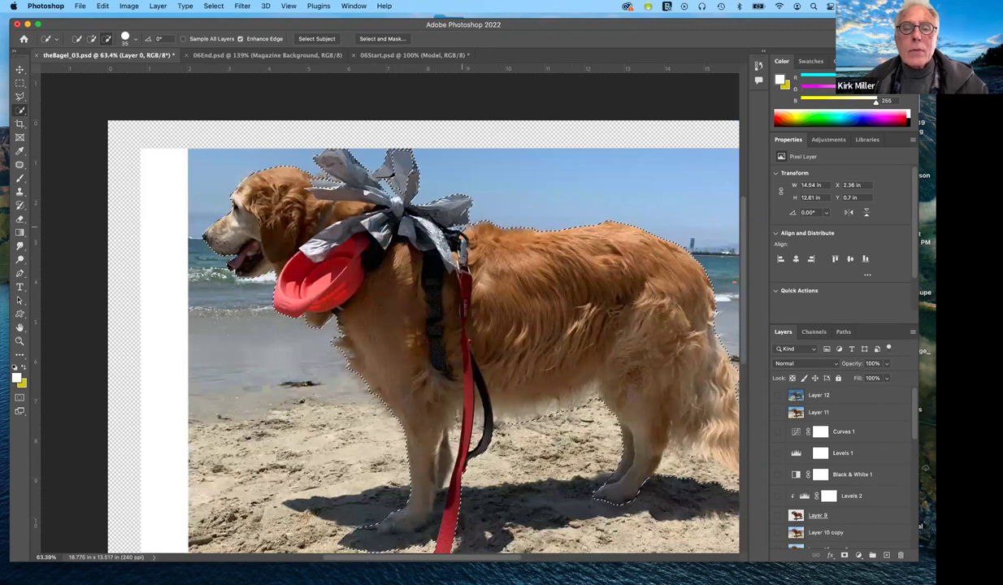
pyautogui.click(460, 233)
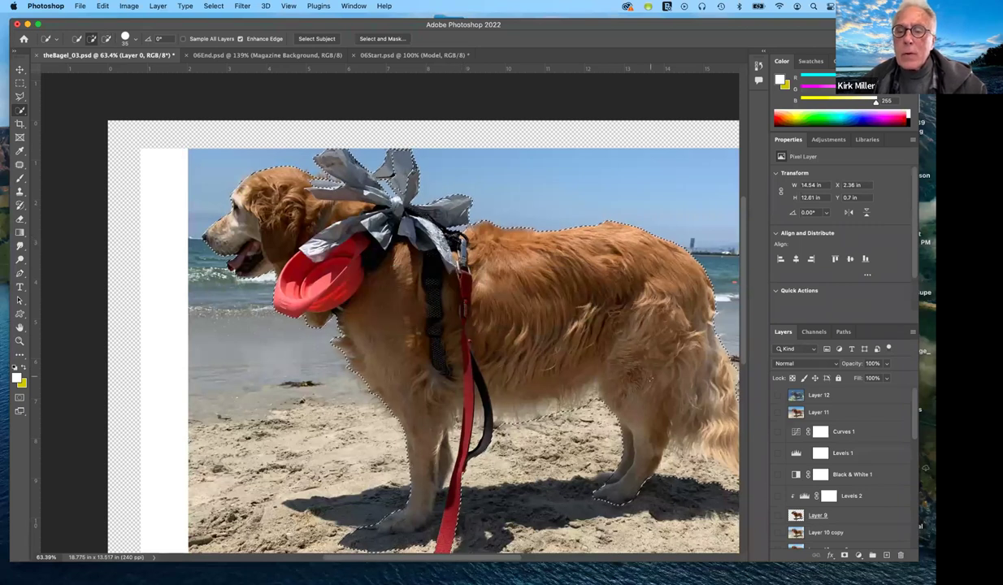
# - Refine the dog selection by subtracting sand around the hind legs and tail and beside the black leash loop
pyautogui.hscroll(2, 274, 344)
pyautogui.scroll(-1, 274, 344)
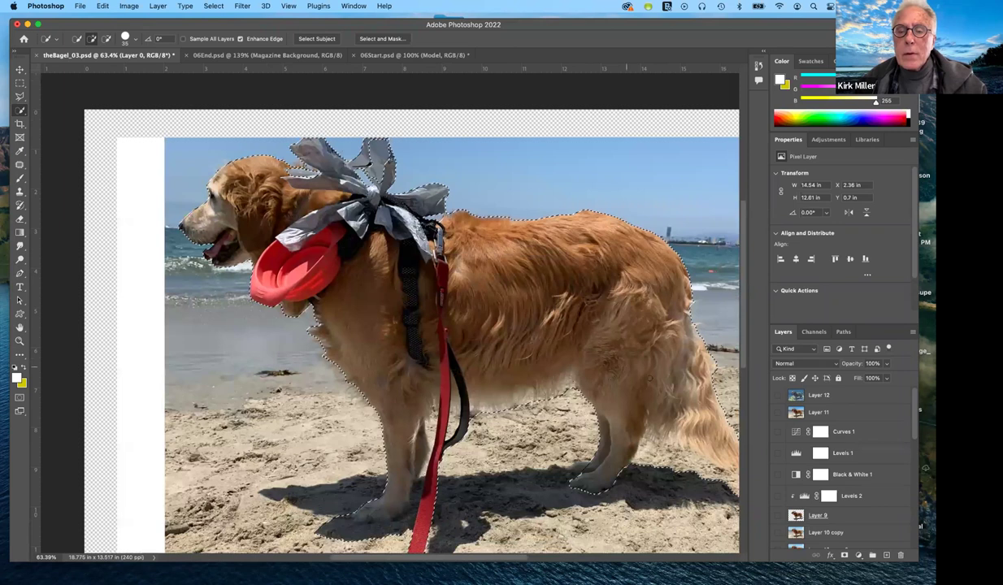
pyautogui.scroll(-10, 274, 344)
pyautogui.hscroll(5, 274, 344)
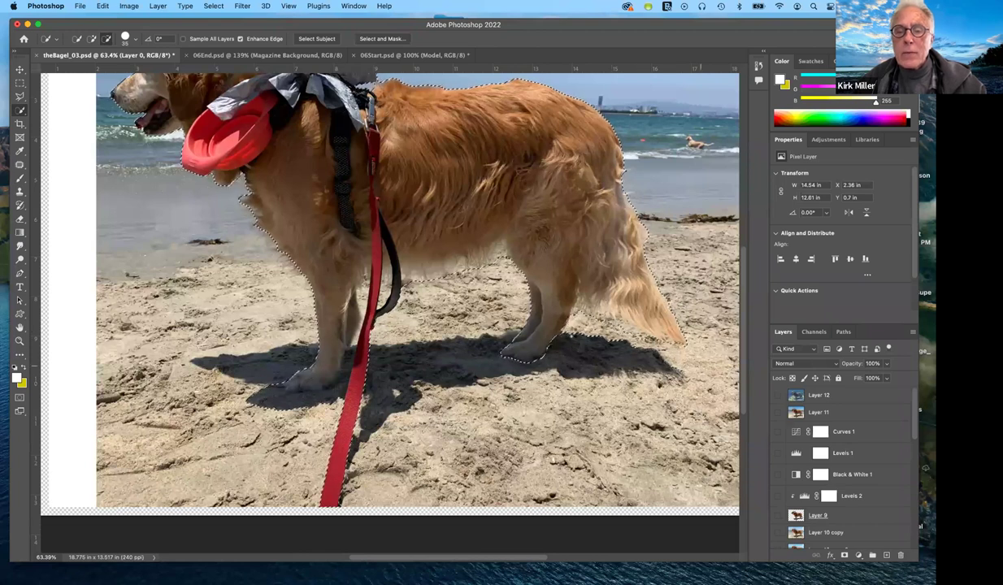
pyautogui.click(570, 338)
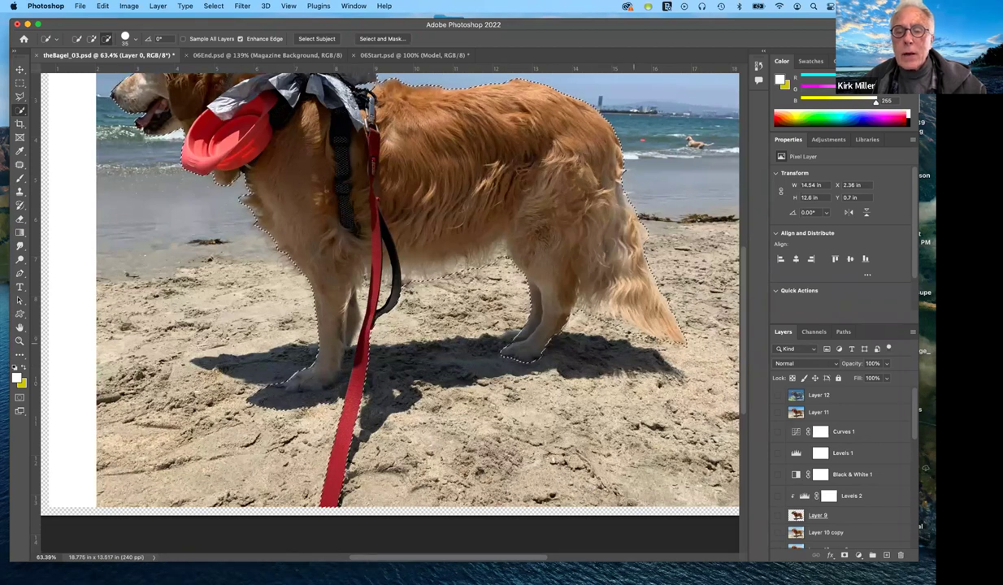
pyautogui.click(604, 326)
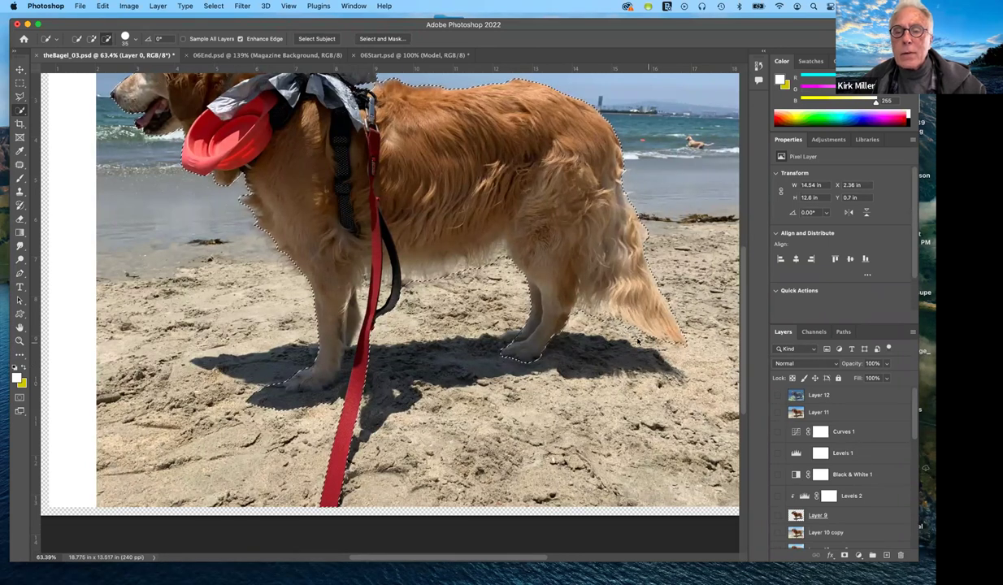
pyautogui.moveTo(582, 340); pyautogui.dragTo(518, 333)
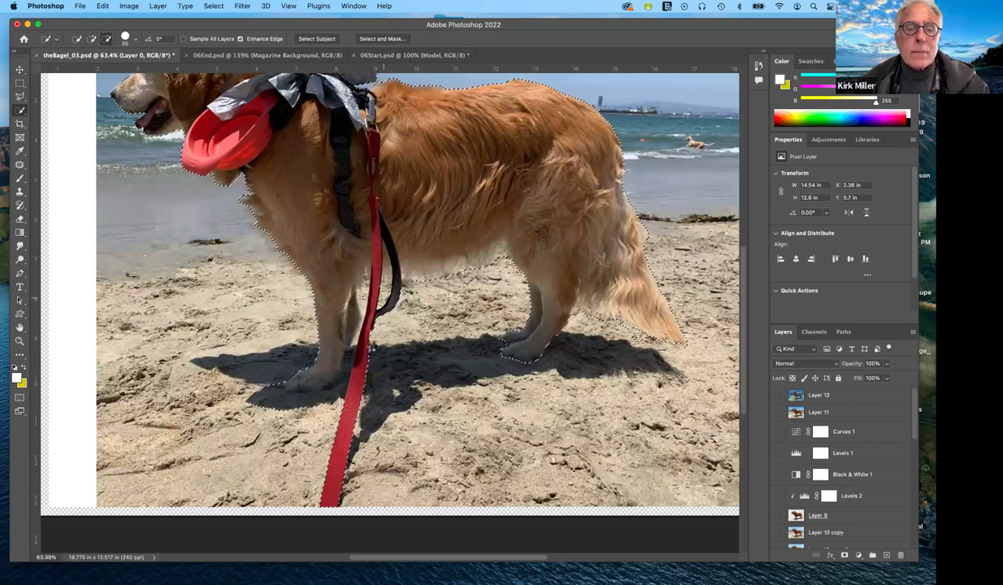
pyautogui.click(395, 316)
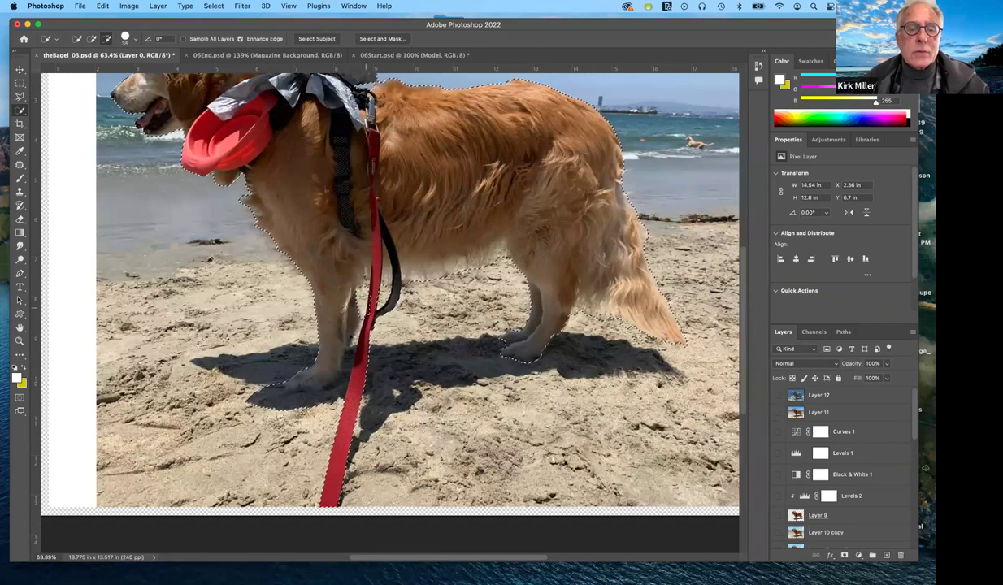
pyautogui.click(355, 347)
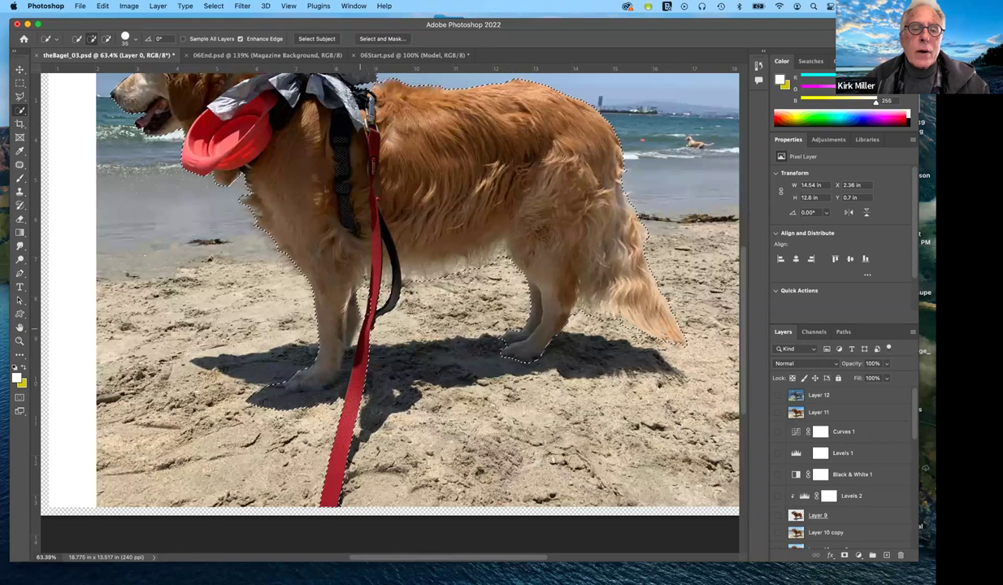
# - Subtract the shaded sand beneath the front paw, up to the red leash, from the dog selection with the Quick Selection tool
pyautogui.scroll(3, 386, 304)
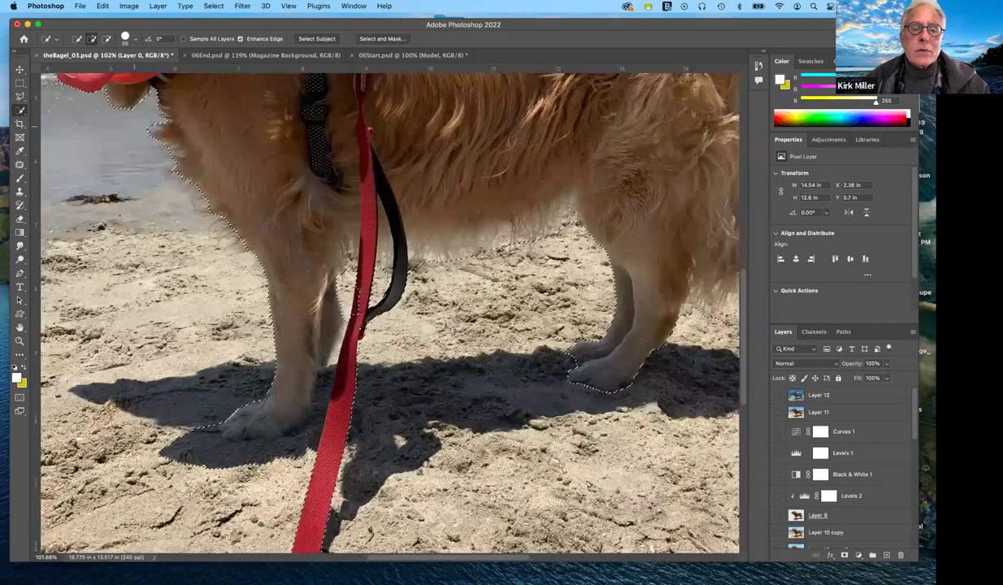
pyautogui.hscroll(-5, 348, 317)
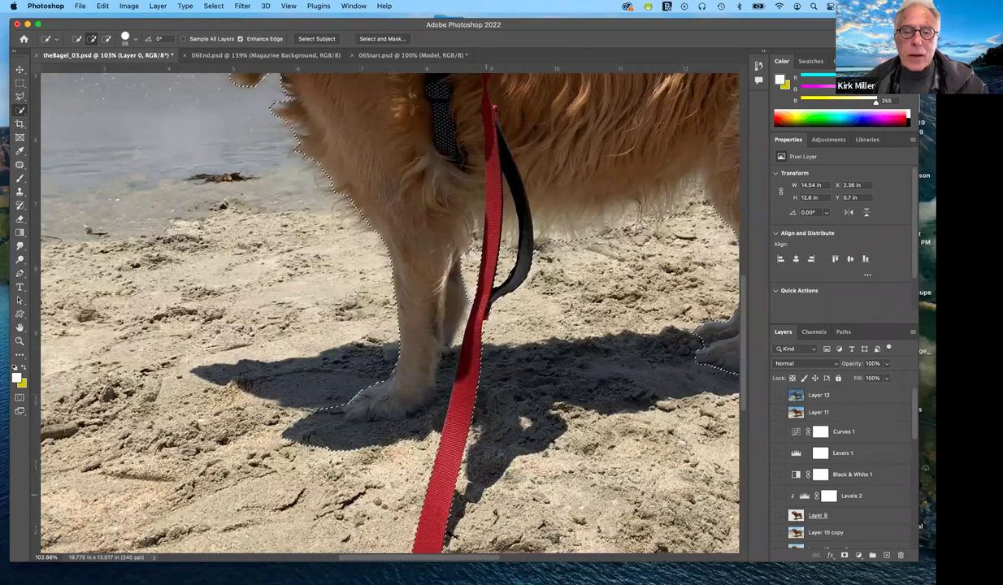
pyautogui.press('alt')
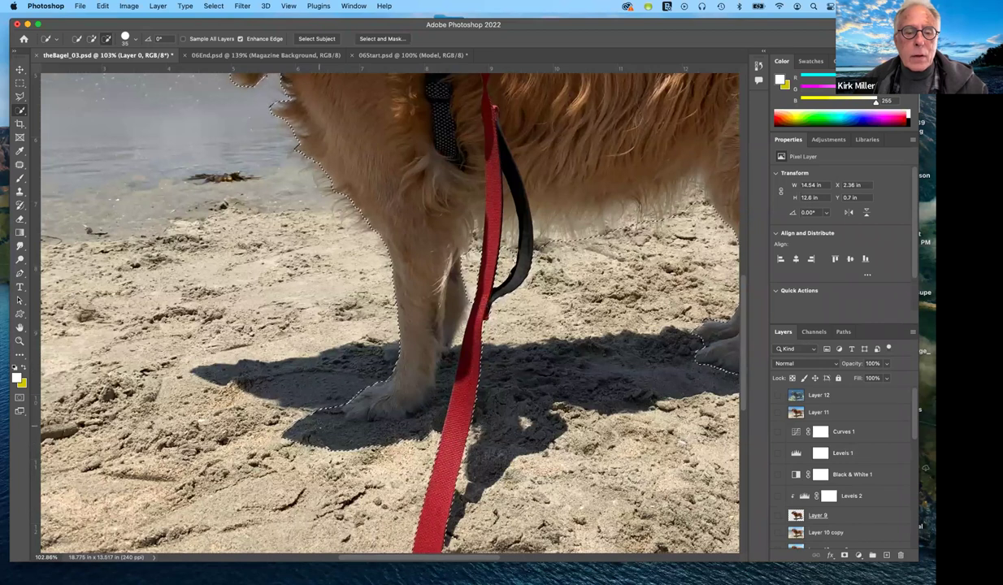
pyautogui.moveTo(320, 392)
pyautogui.mouseDown()
pyautogui.moveTo(373, 386)
pyautogui.moveTo(379, 375)
pyautogui.mouseUp()
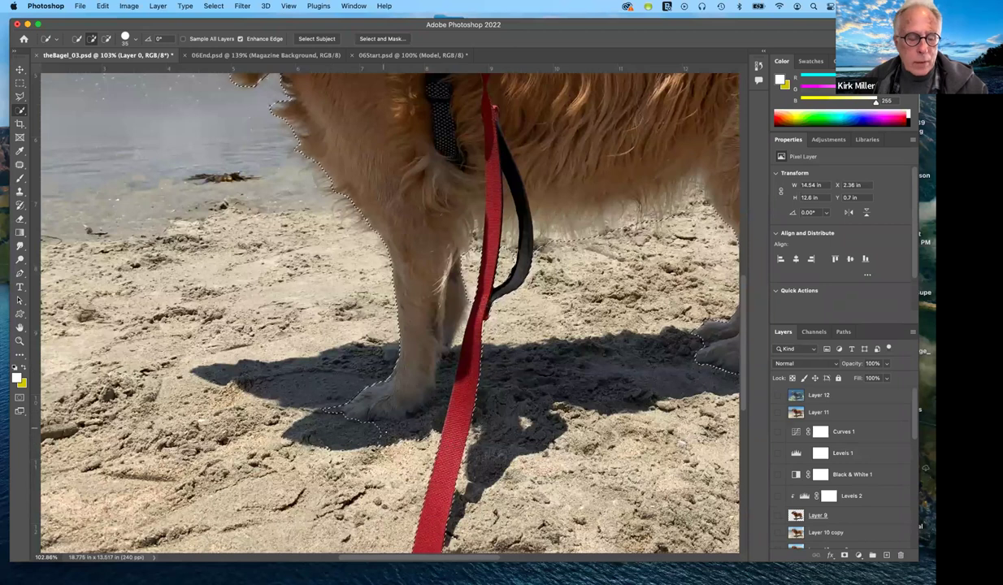
pyautogui.press('alt')
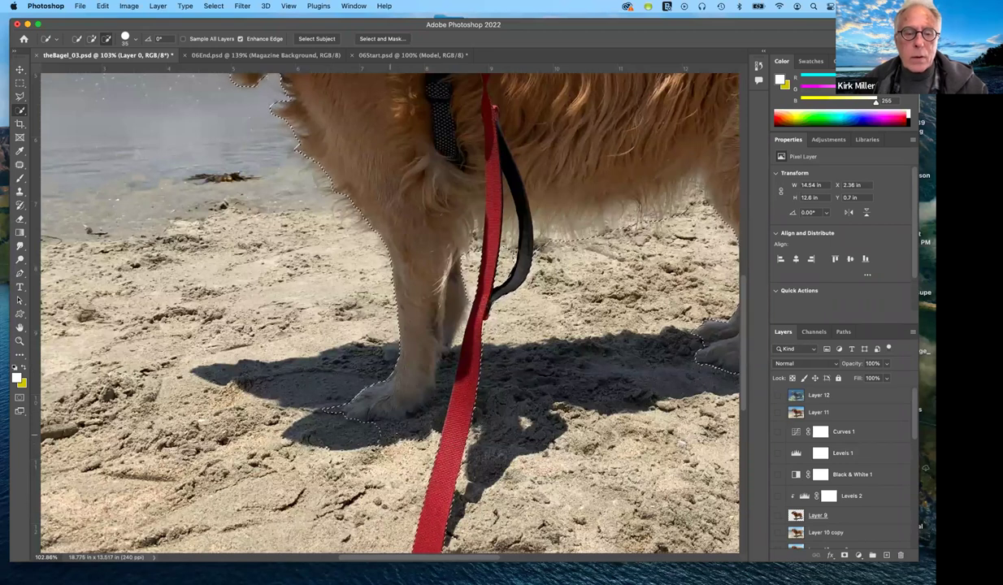
pyautogui.click(416, 409)
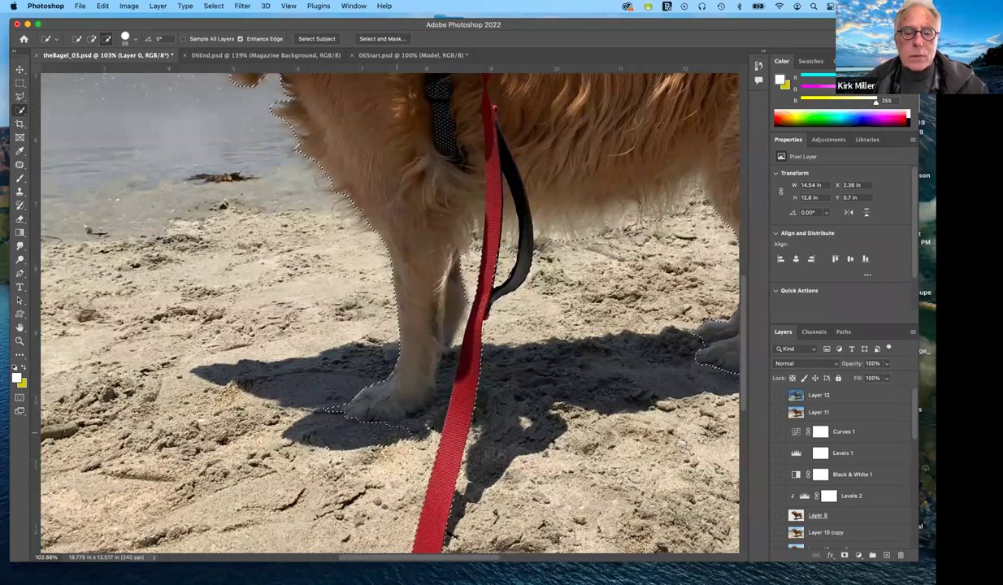
pyautogui.click(430, 426)
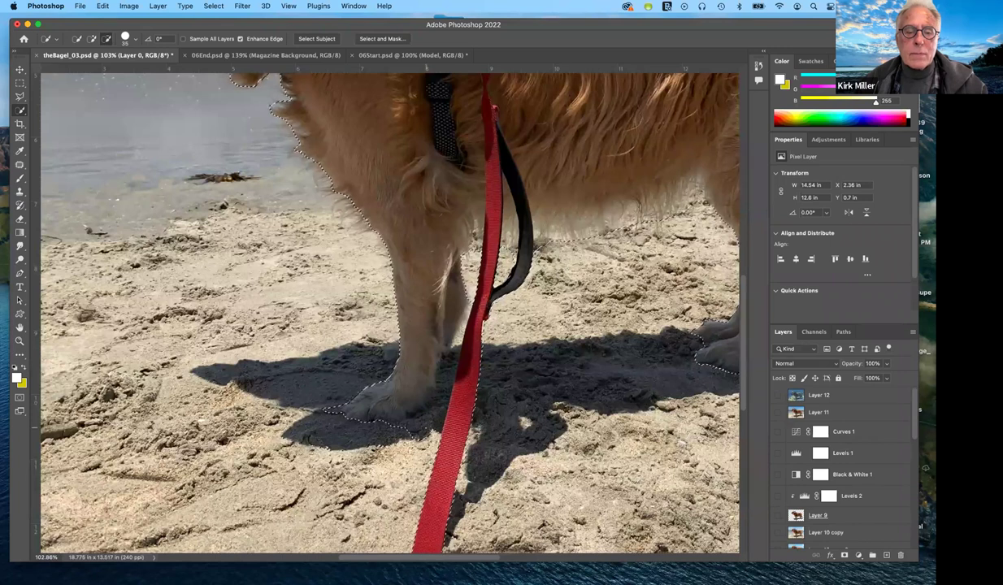
pyautogui.click(404, 419)
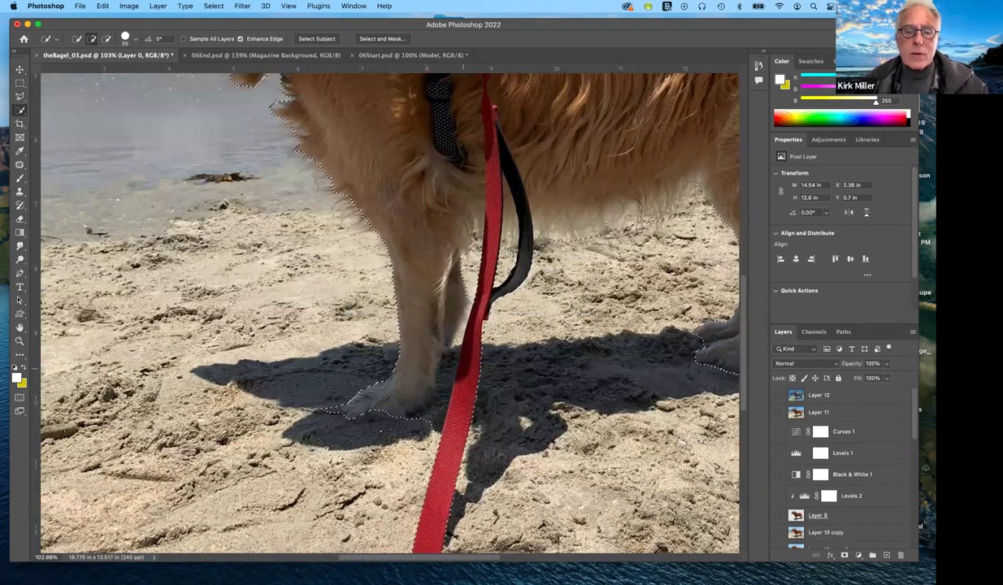
pyautogui.press('alt')
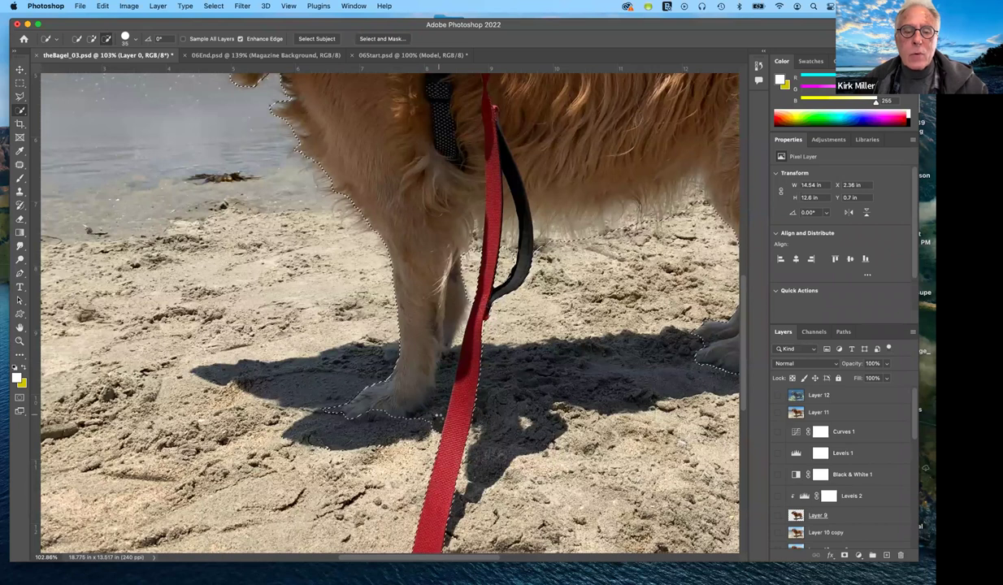
pyautogui.keyDown('alt'); pyautogui.click(417, 408); pyautogui.keyUp('alt')
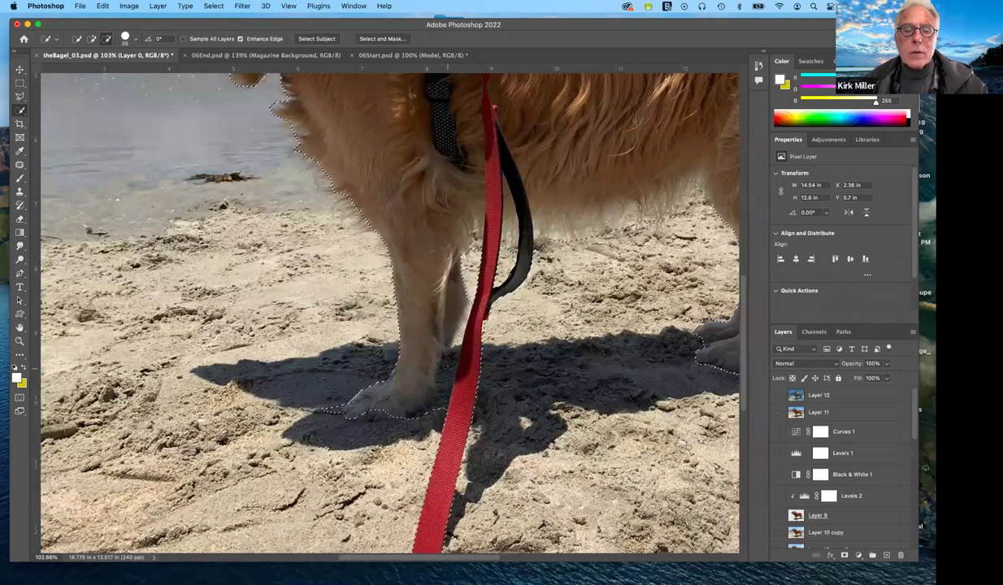
# - Try to subtract more around the front paw with the Quick Selection brush at size 20, and restore the leg to the selection
pyautogui.keyDown('alt'); pyautogui.click(422, 399); pyautogui.keyUp('alt')
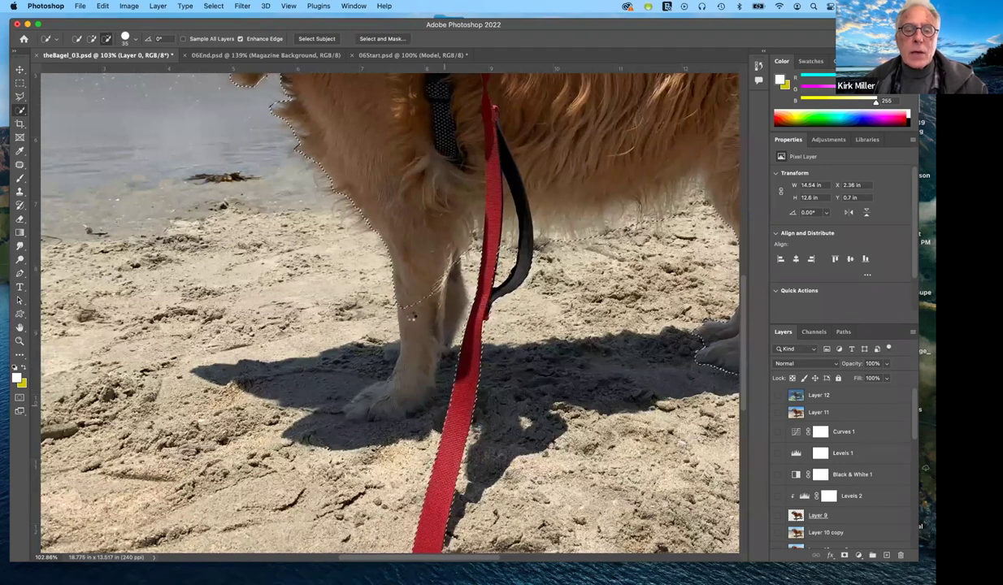
pyautogui.click(411, 320)
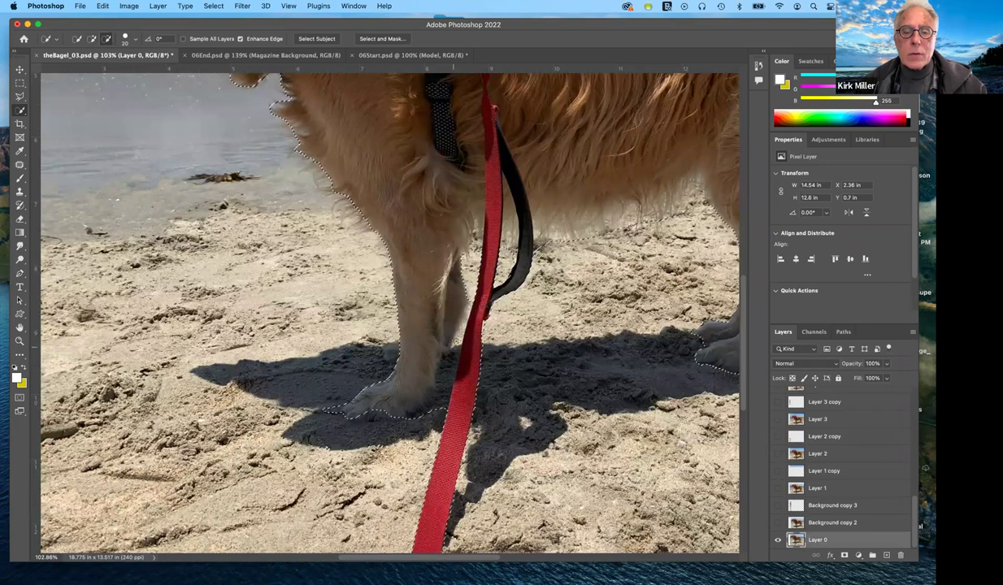
pyautogui.moveTo(349, 380)
pyautogui.mouseDown()
pyautogui.moveTo(399, 397)
pyautogui.moveTo(439, 334)
pyautogui.moveTo(407, 291)
pyautogui.mouseUp()
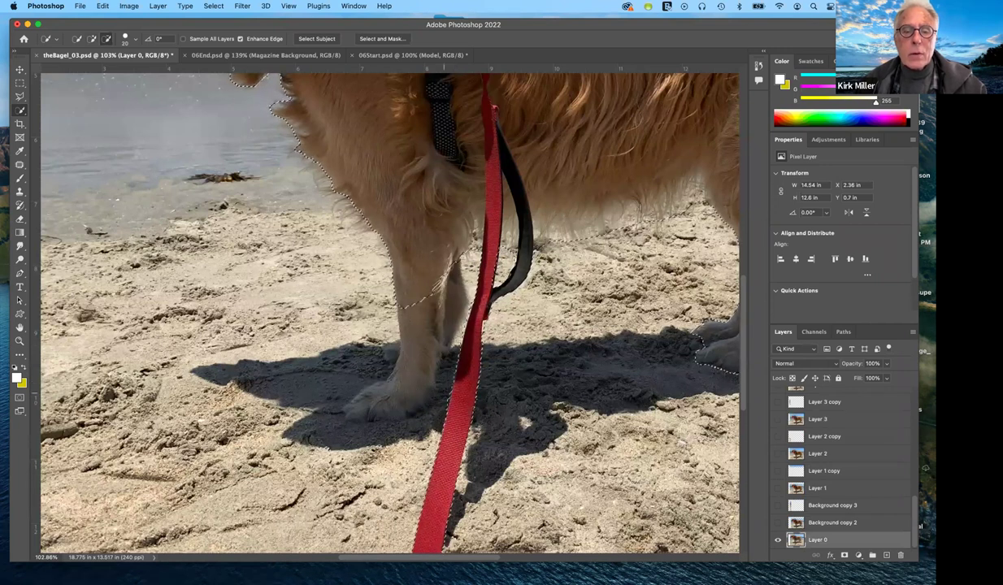
pyautogui.click(387, 398)
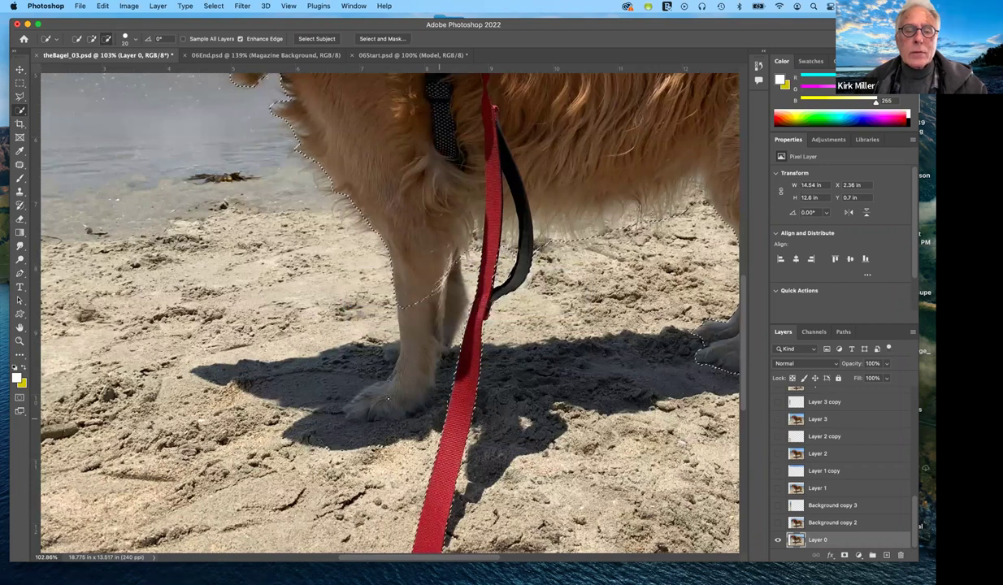
pyautogui.moveTo(387, 400); pyautogui.dragTo(408, 399)
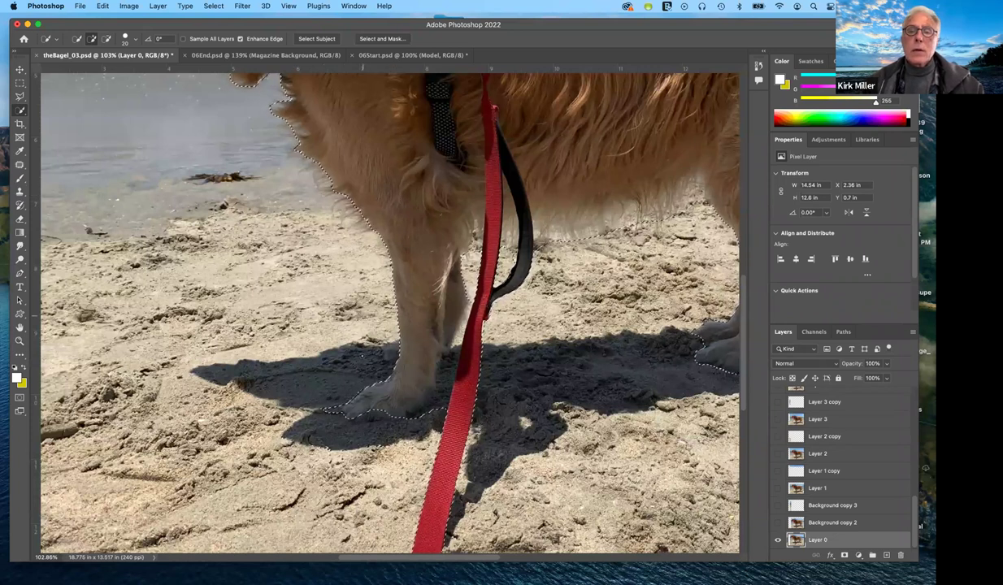
# - Open the dog selection in Select and Mask, enable Smart Radius and set the edge detection radius to 3 px
pyautogui.press('super+0')
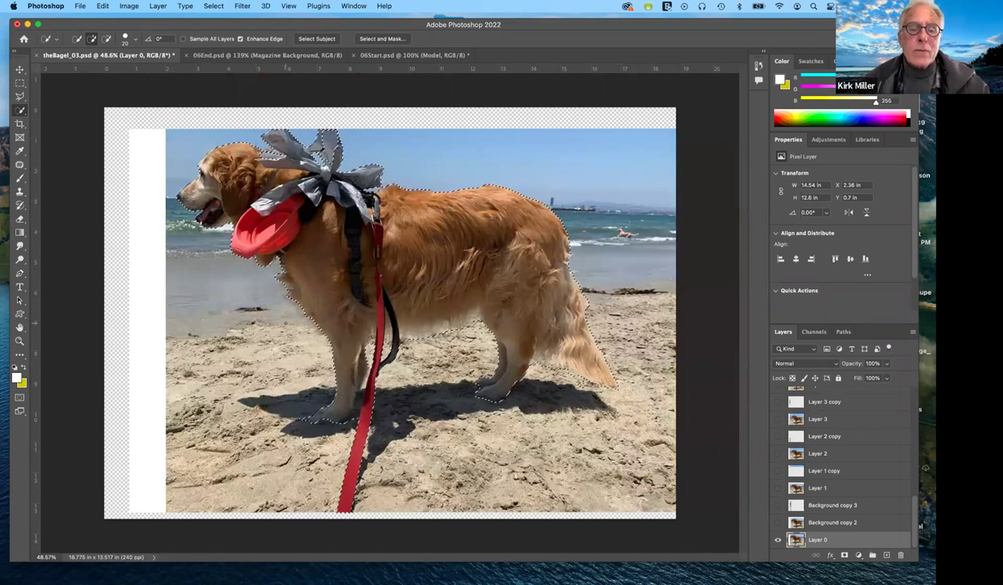
pyautogui.scroll(3, 388, 263)
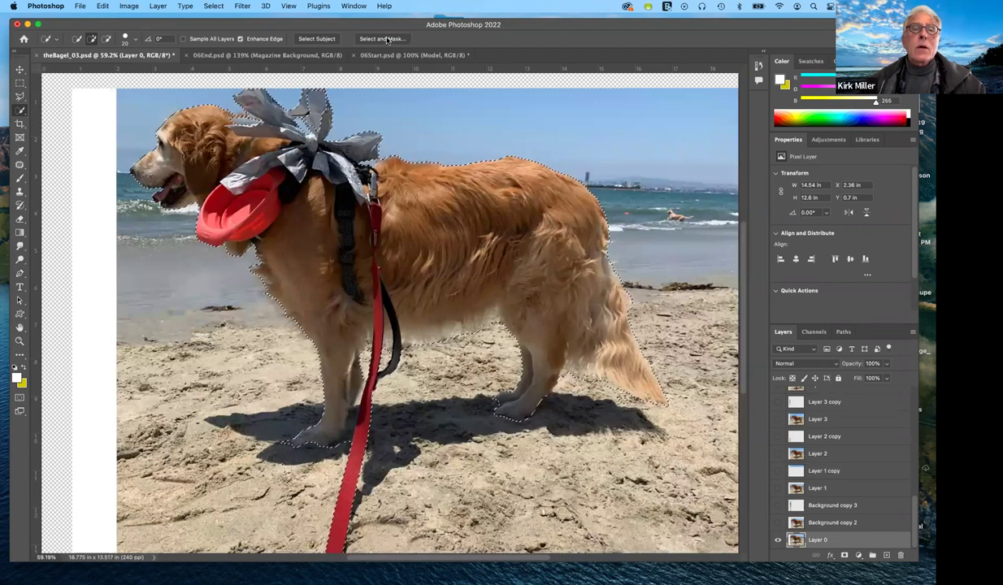
pyautogui.click(382, 39)
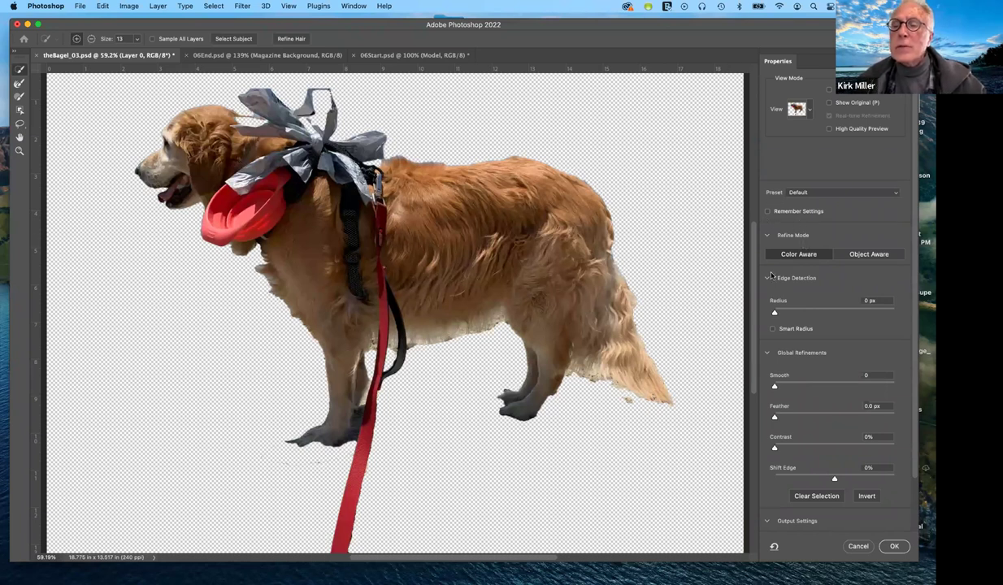
pyautogui.click(773, 328)
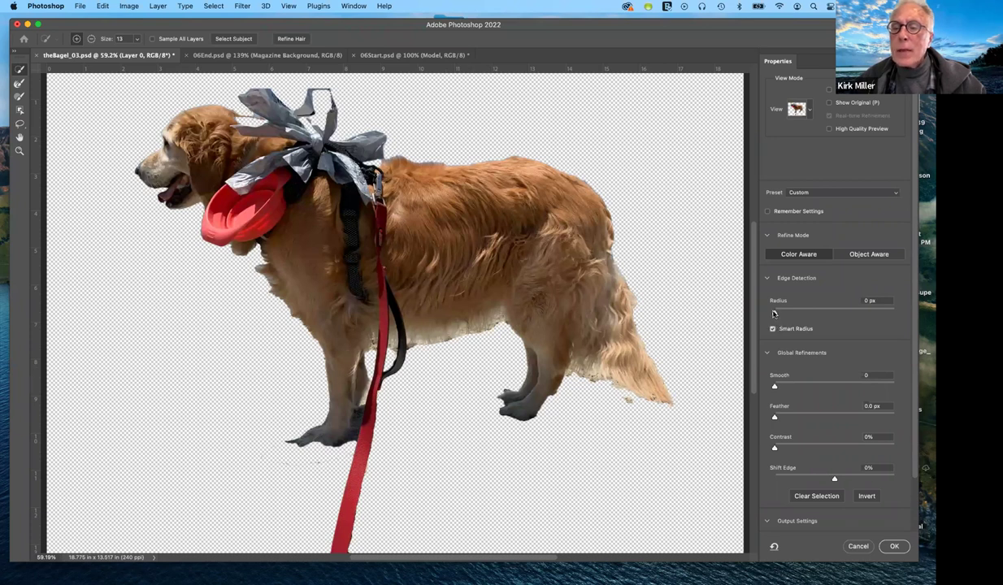
pyautogui.moveTo(778, 314); pyautogui.dragTo(793, 314)
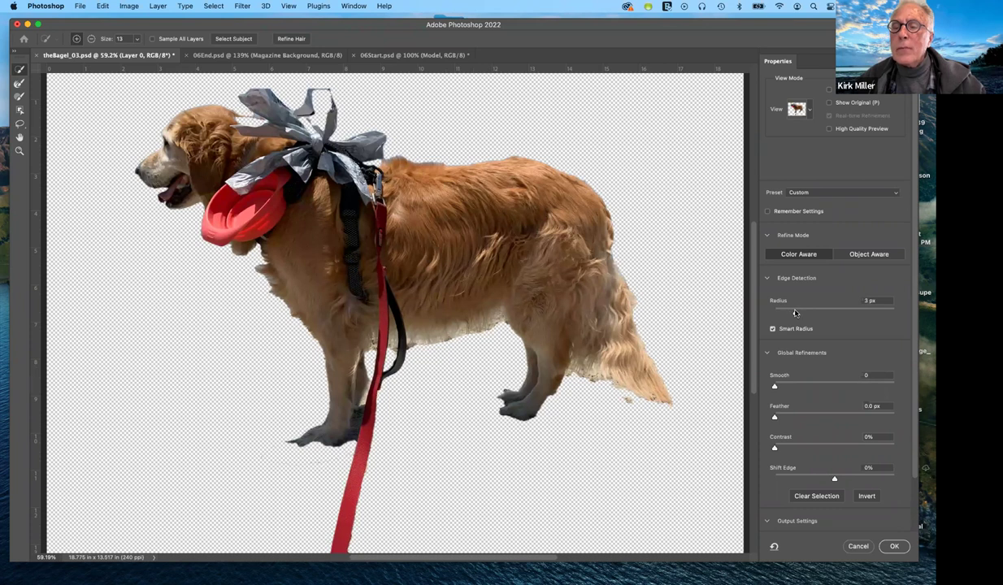
# - Switch the refine mode to Object Aware and back to Color Aware, accepting the edge change each time
pyautogui.click(820, 259)
pyautogui.click(870, 254)
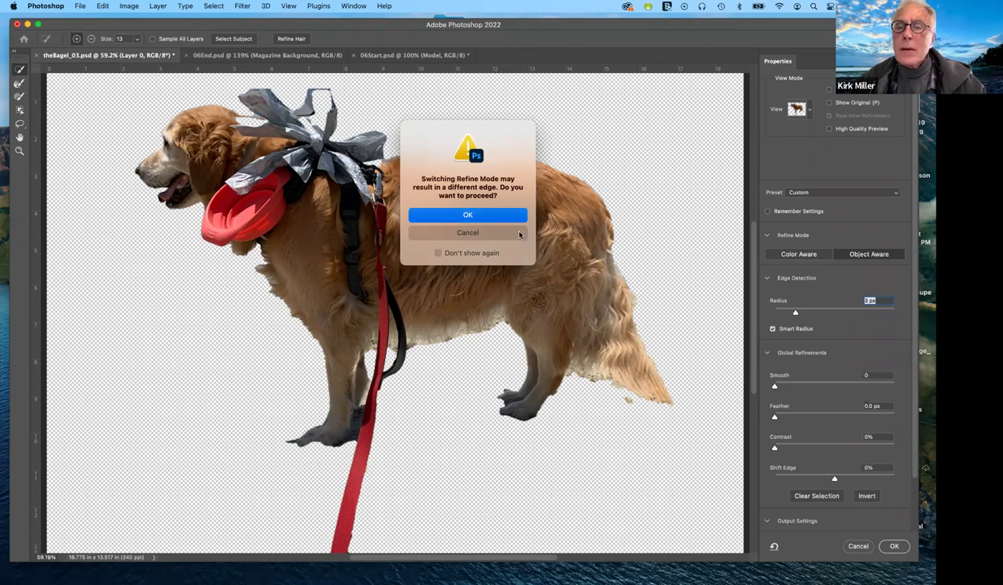
pyautogui.press('Return')
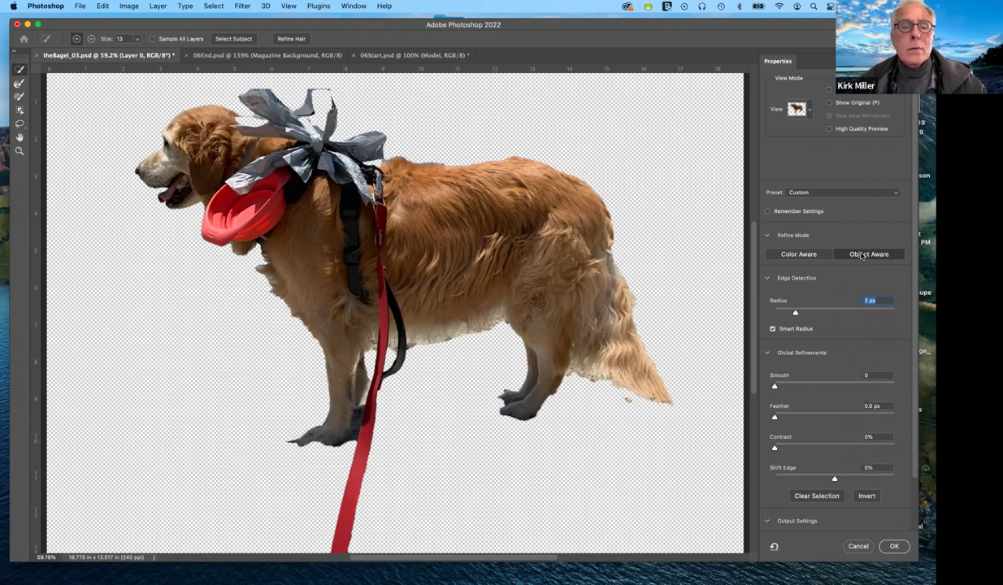
pyautogui.click(807, 256)
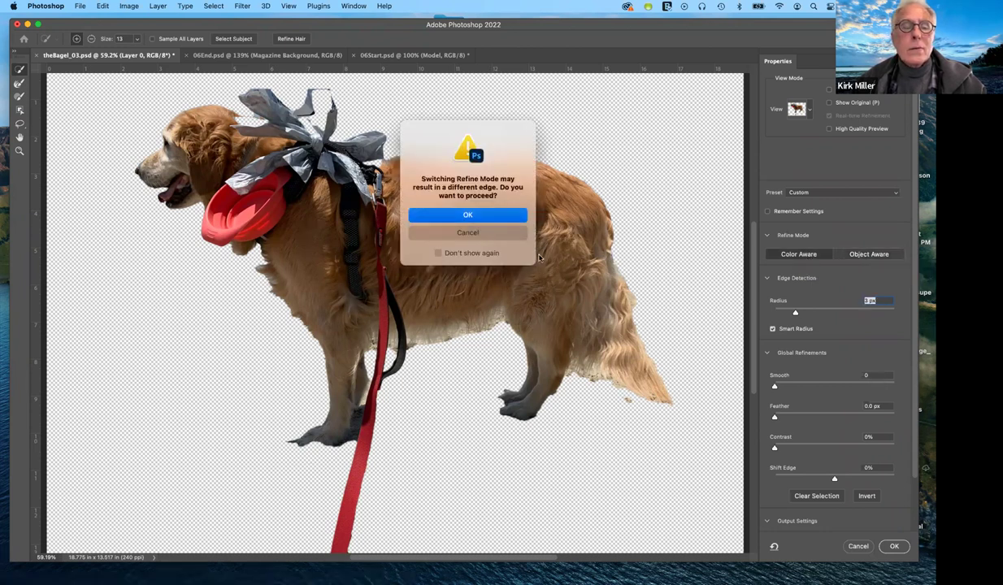
pyautogui.press('Return')
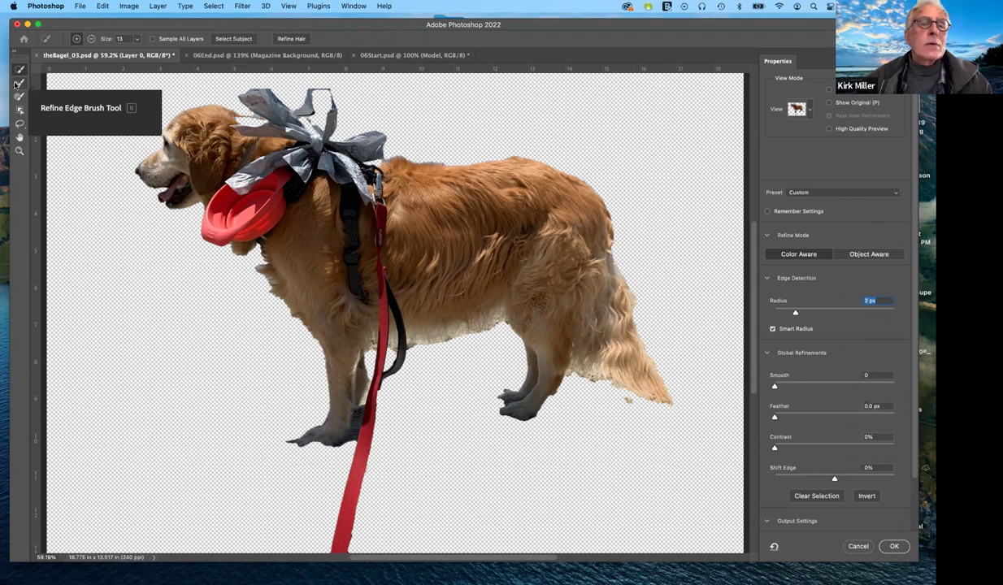
# - Refine the fur edges along the rump, belly, tail and hind paws using the Refine Edge Brush at size 100
pyautogui.click(17, 83)
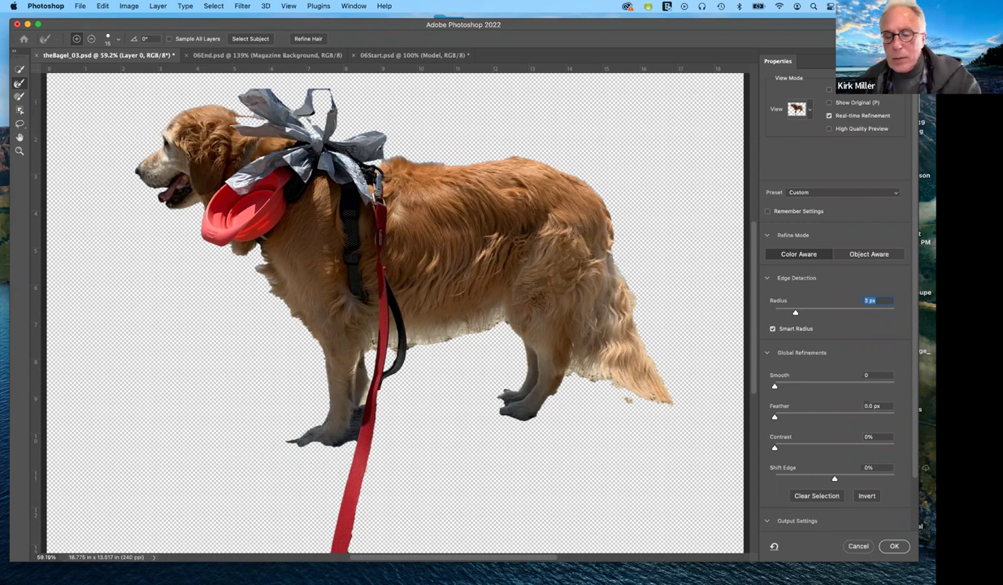
pyautogui.press(']')
pyautogui.press(']')
pyautogui.press(']')
pyautogui.press(']')
pyautogui.press(']')
pyautogui.press(']')
pyautogui.press(']')
pyautogui.press(']')
pyautogui.press(']')
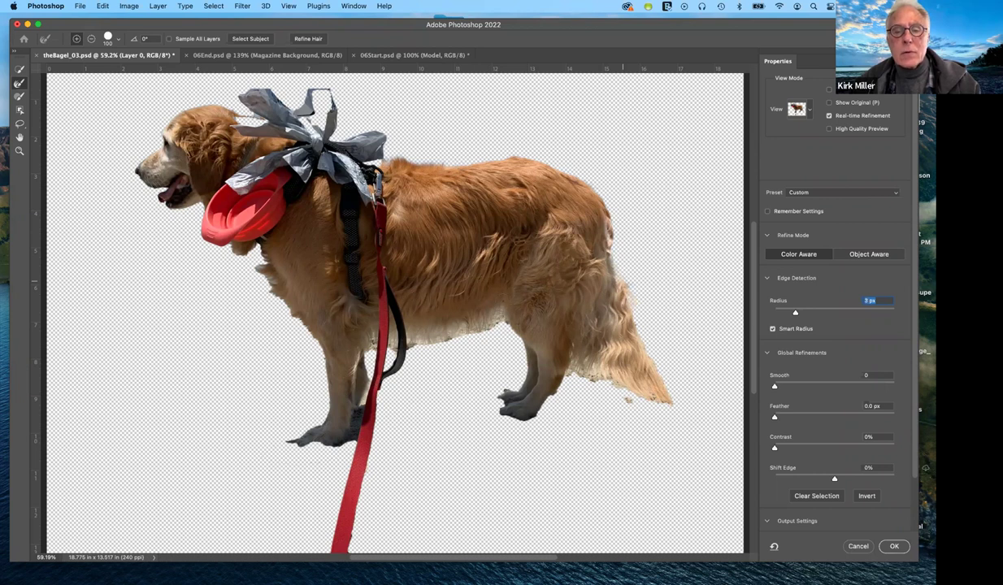
pyautogui.moveTo(486, 289)
pyautogui.mouseDown()
pyautogui.moveTo(443, 324)
pyautogui.moveTo(470, 326)
pyautogui.mouseUp()
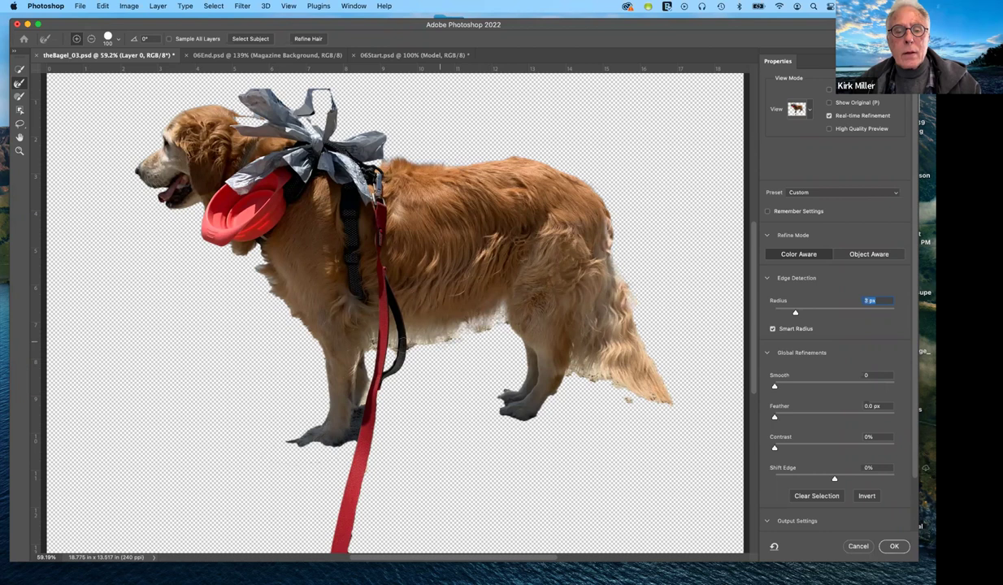
pyautogui.moveTo(418, 342)
pyautogui.mouseDown()
pyautogui.moveTo(444, 324)
pyautogui.moveTo(430, 358)
pyautogui.moveTo(471, 325)
pyautogui.moveTo(455, 317)
pyautogui.moveTo(476, 307)
pyautogui.moveTo(443, 369)
pyautogui.moveTo(454, 343)
pyautogui.moveTo(445, 325)
pyautogui.moveTo(445, 344)
pyautogui.moveTo(424, 326)
pyautogui.moveTo(459, 335)
pyautogui.moveTo(439, 322)
pyautogui.moveTo(486, 302)
pyautogui.mouseUp()
pyautogui.press('alt')
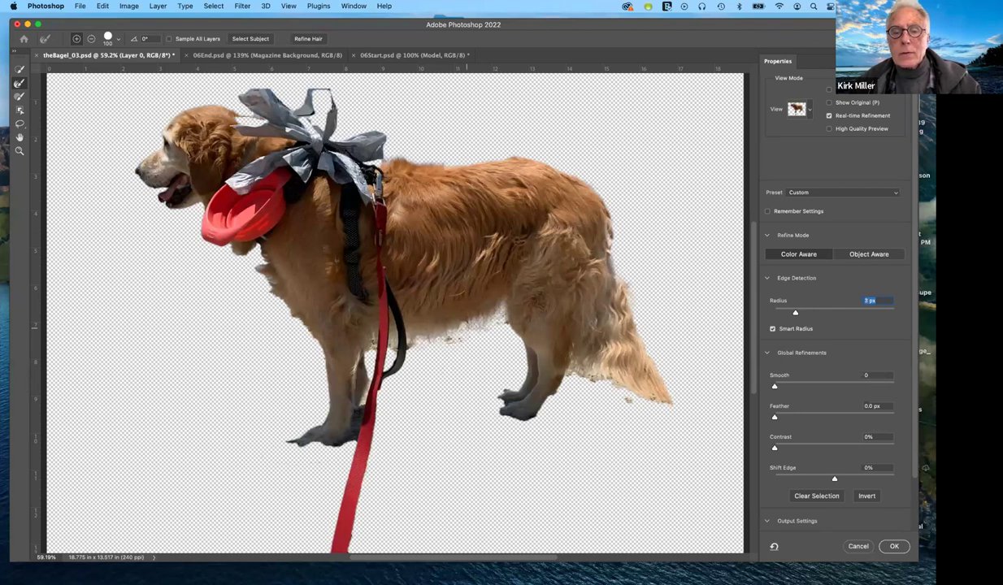
pyautogui.moveTo(553, 355); pyautogui.dragTo(638, 400)
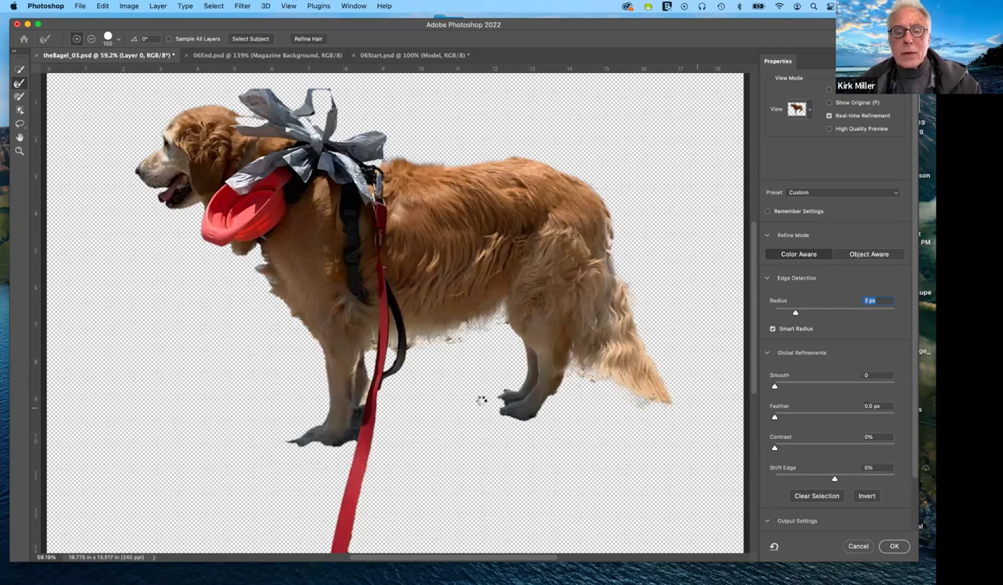
pyautogui.moveTo(481, 399); pyautogui.dragTo(498, 398)
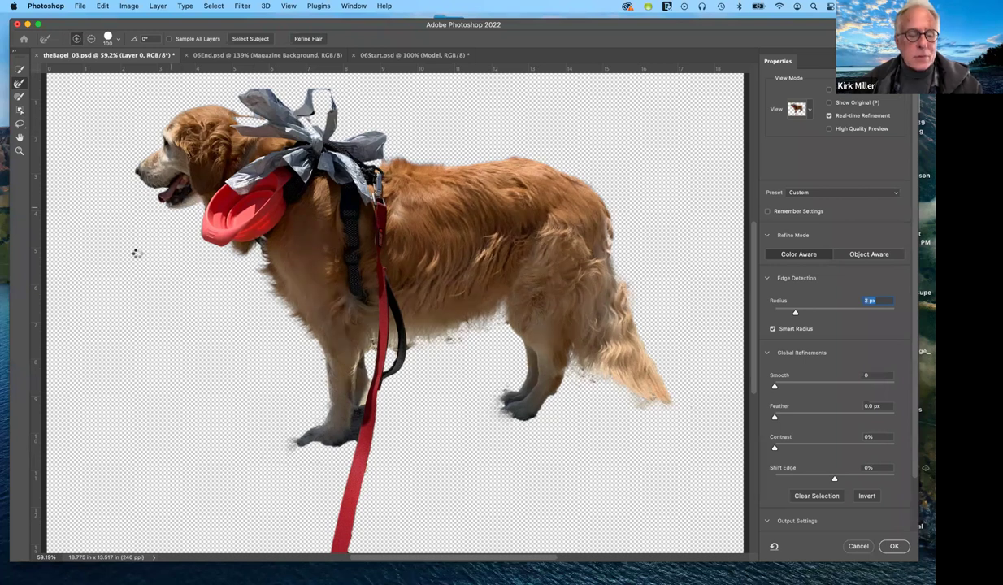
# - Undo the last edge stroke and try refining the edge along the top and back of the dog's head
pyautogui.press('super+z')
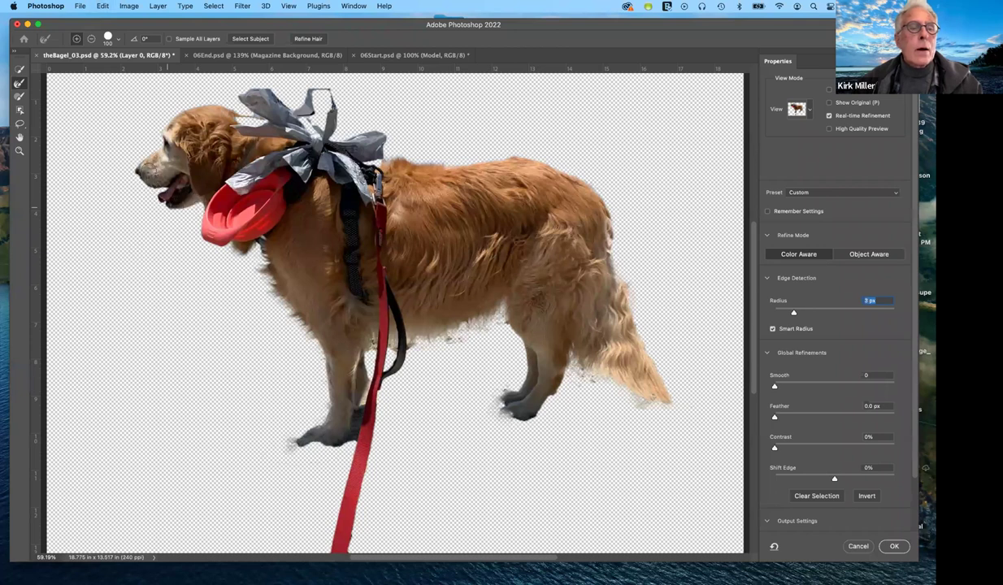
pyautogui.moveTo(166, 126)
pyautogui.mouseDown()
pyautogui.moveTo(181, 109)
pyautogui.moveTo(226, 109)
pyautogui.mouseUp()
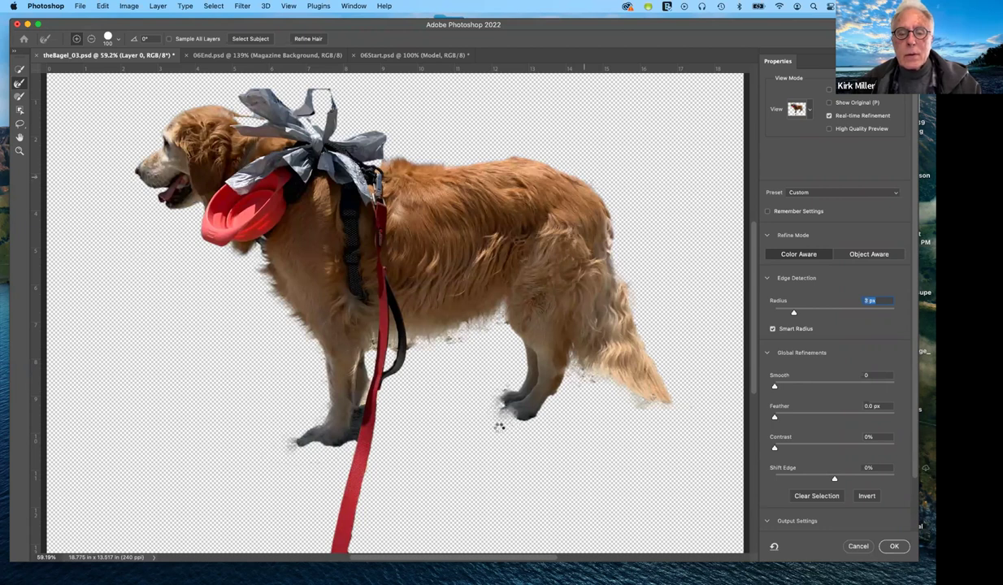
pyautogui.press('super+z')
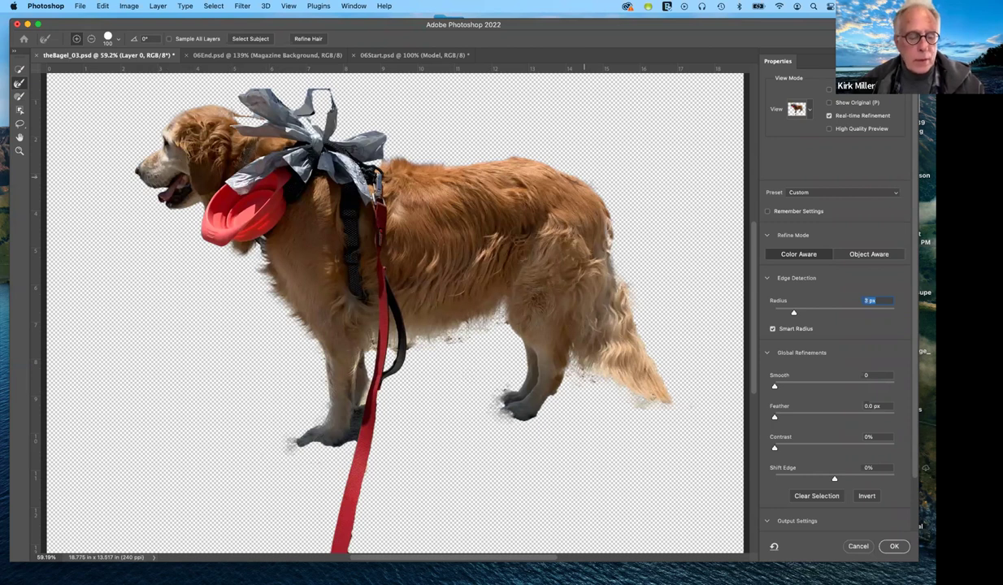
pyautogui.press('alt')
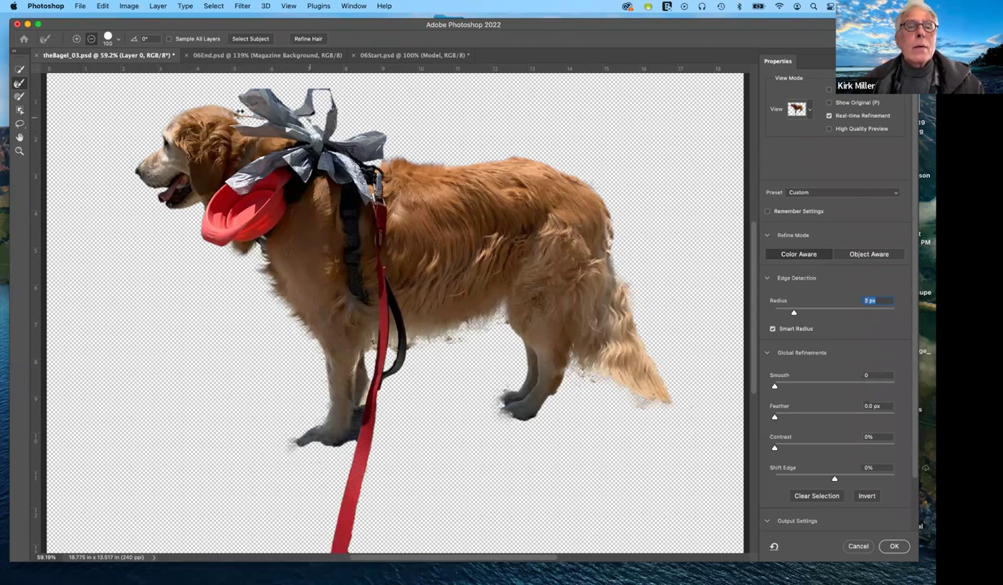
pyautogui.press('alt')
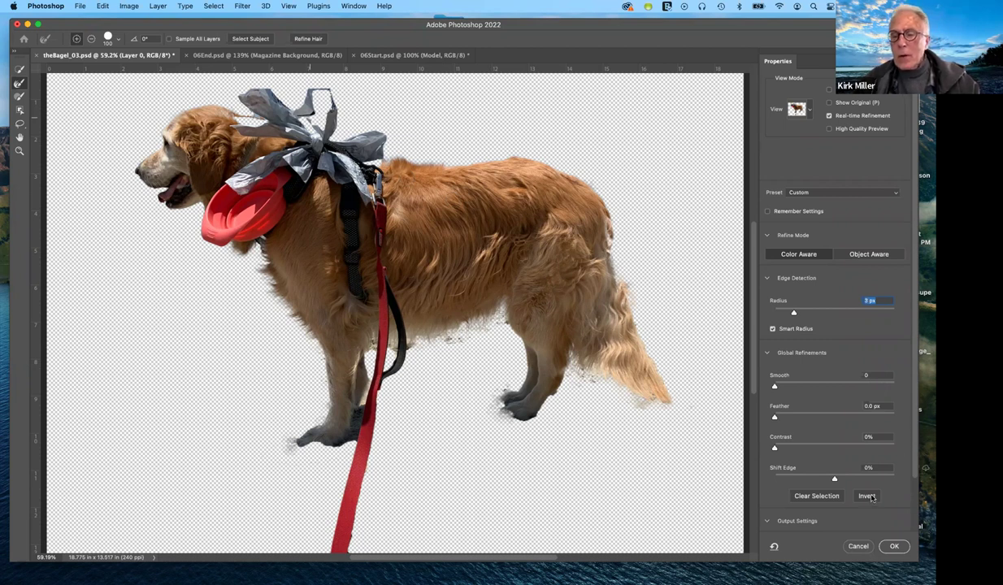
# - Enable Decontaminate Colors at 90% and output the refined dog selection as a new layer with layer mask
pyautogui.scroll(-1, 845, 456)
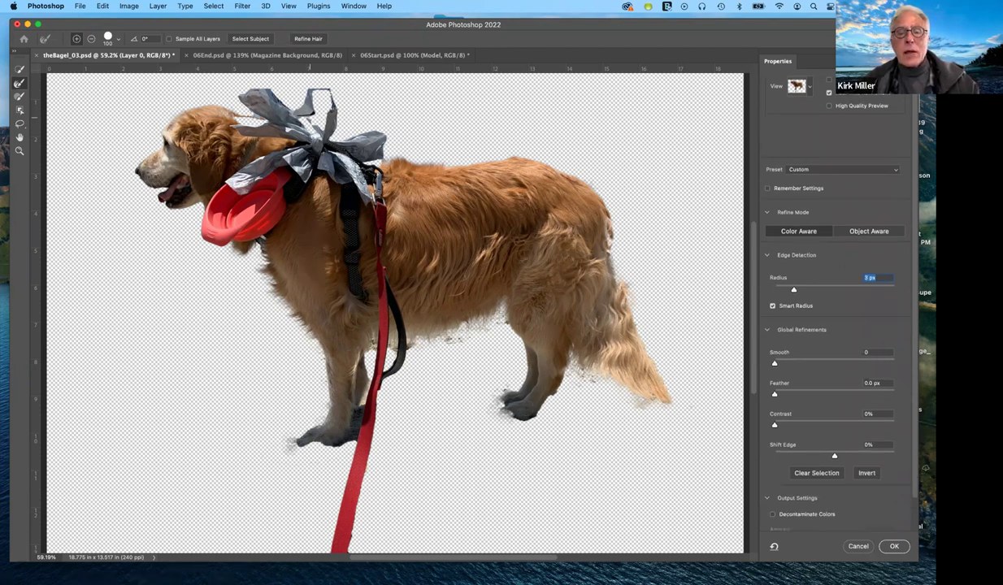
pyautogui.scroll(-1, 648, 286)
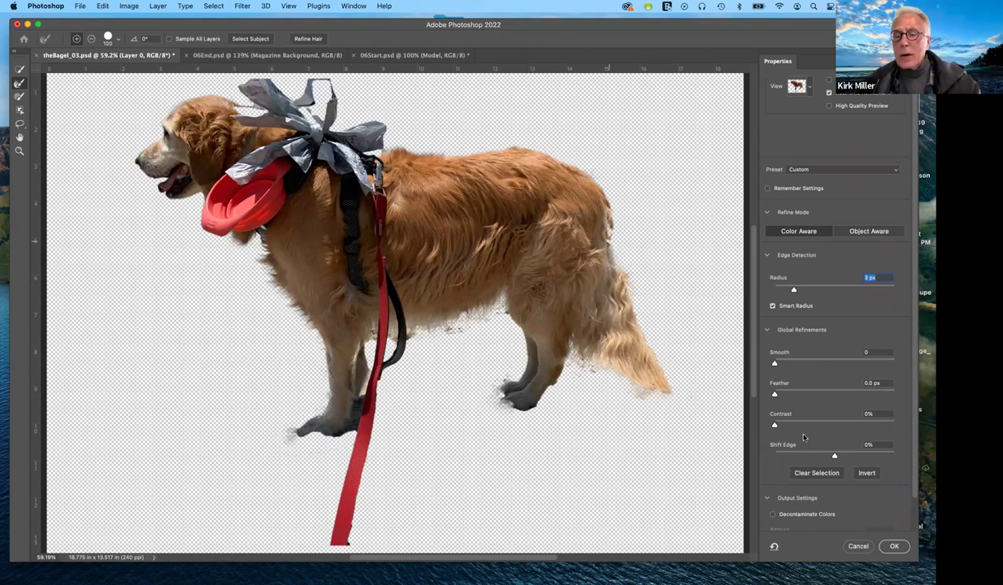
pyautogui.scroll(-2, 858, 492)
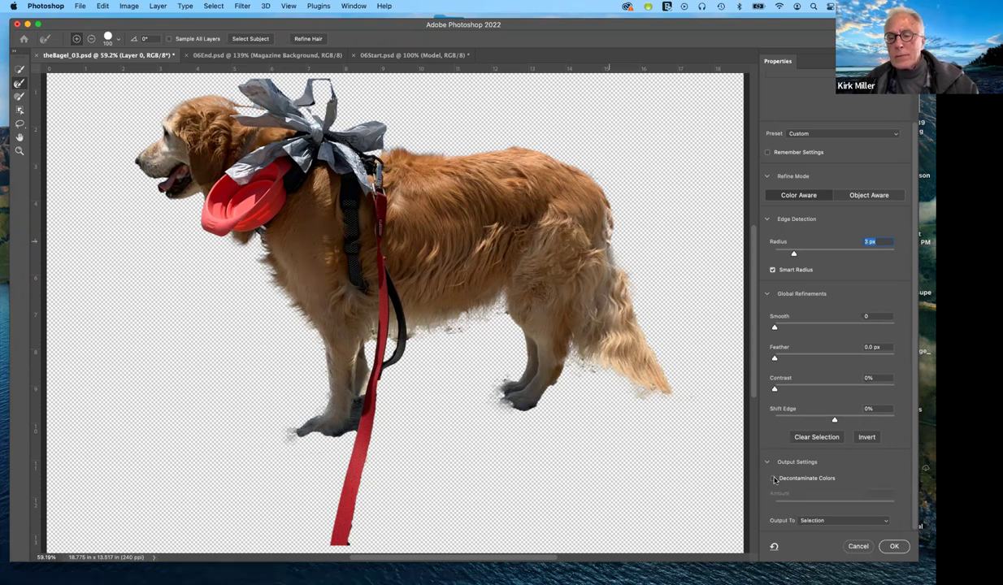
pyautogui.click(773, 479)
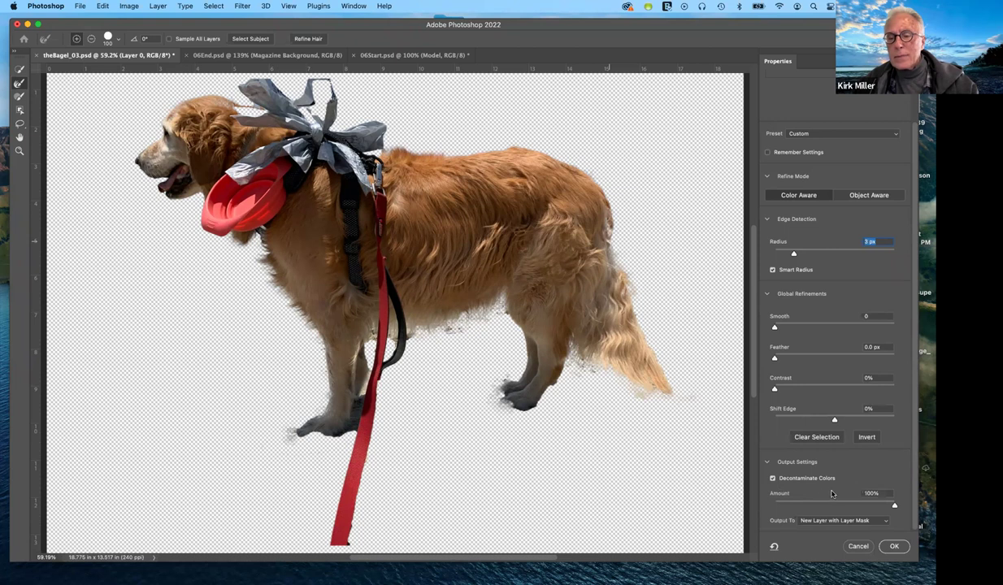
pyautogui.moveTo(895, 508); pyautogui.dragTo(886, 507)
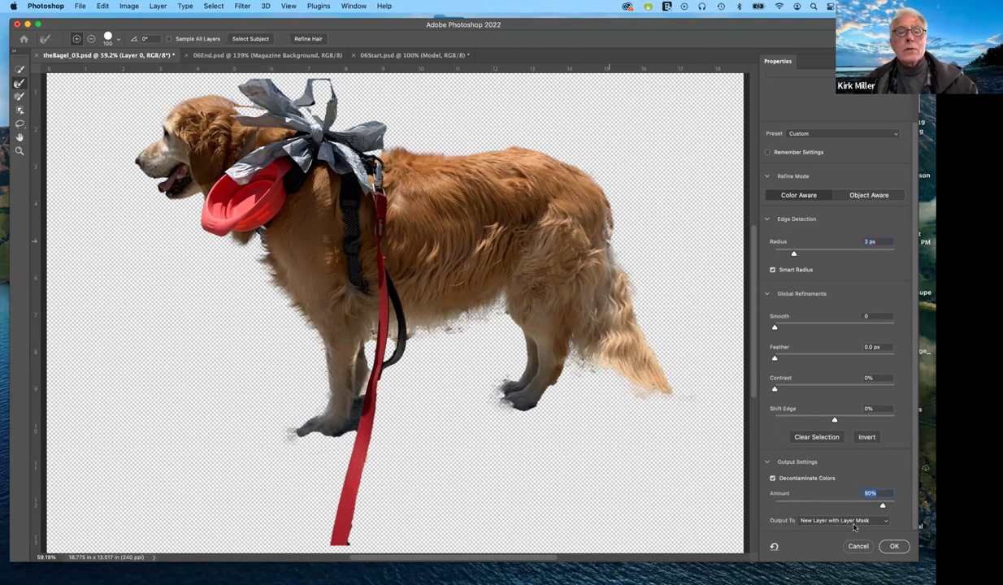
pyautogui.press('x')
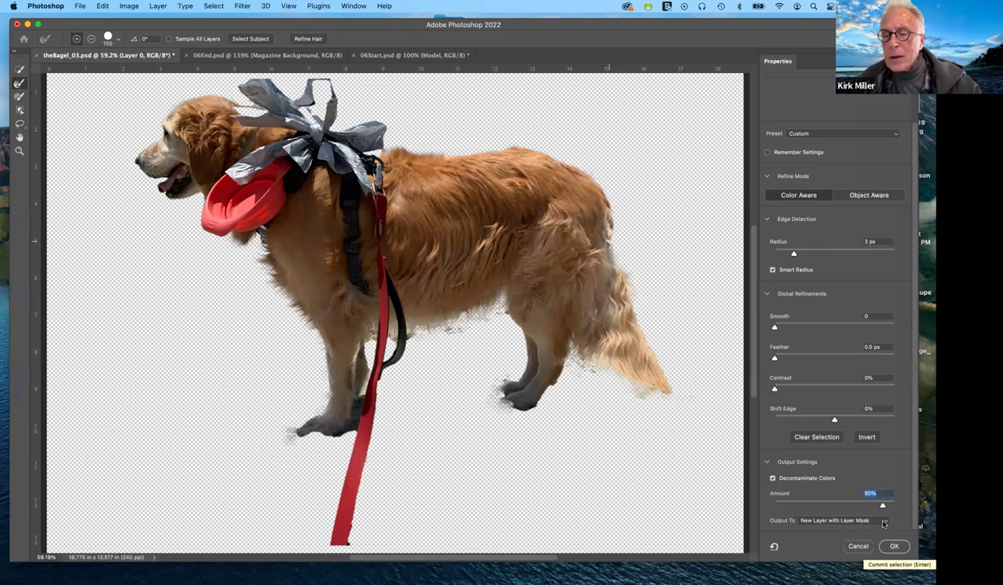
pyautogui.click(884, 522)
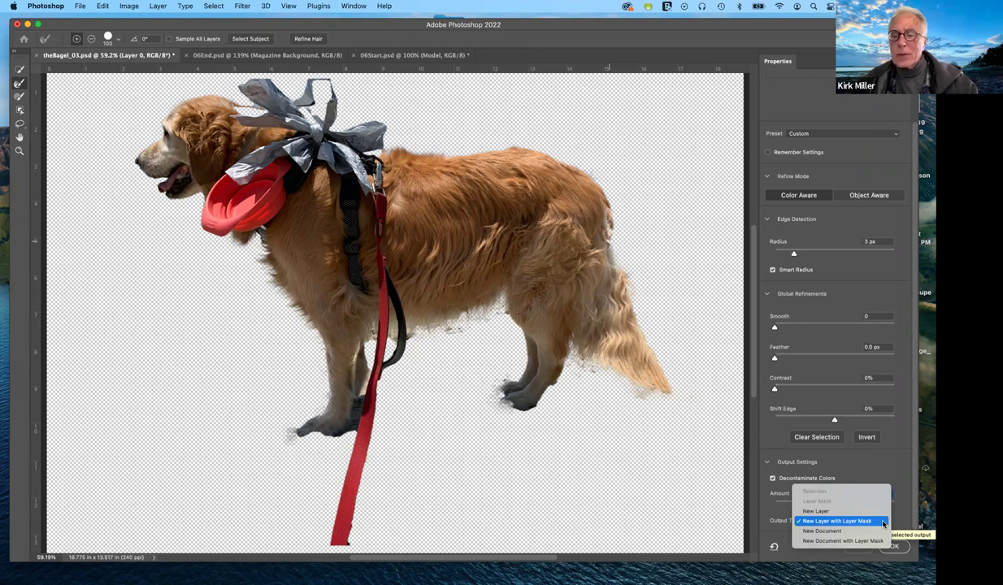
pyautogui.click(884, 522)
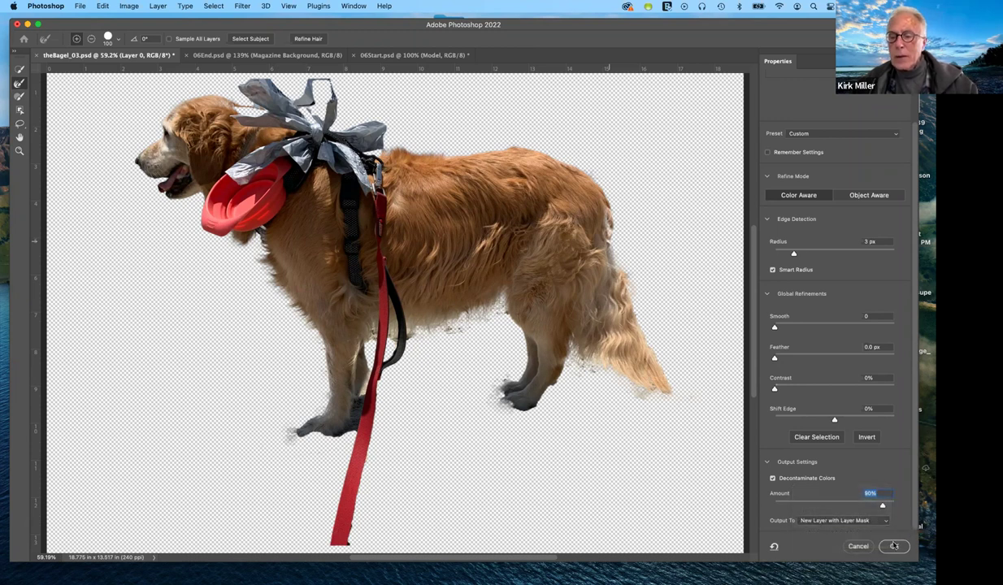
pyautogui.click(895, 546)
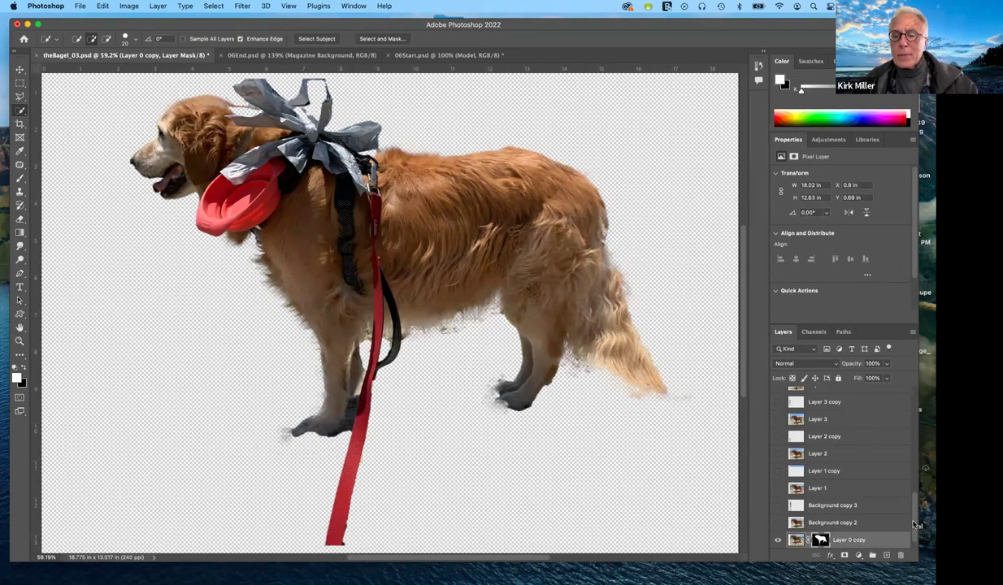
# - Show the masked Background copy 4 layer and hide Layer 0 copy
pyautogui.scroll(-1, 874, 488)
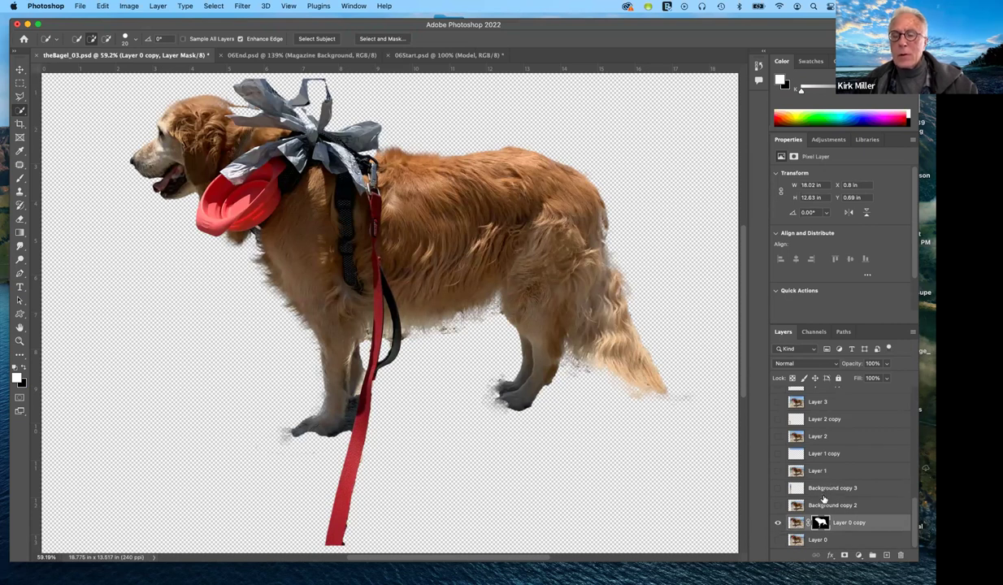
pyautogui.scroll(5, 845, 498)
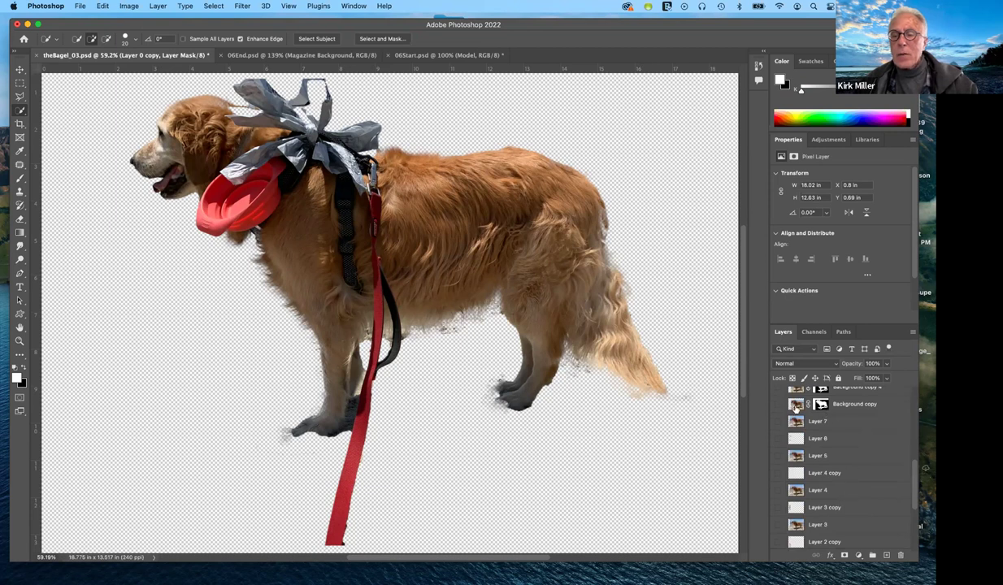
pyautogui.scroll(1, 796, 405)
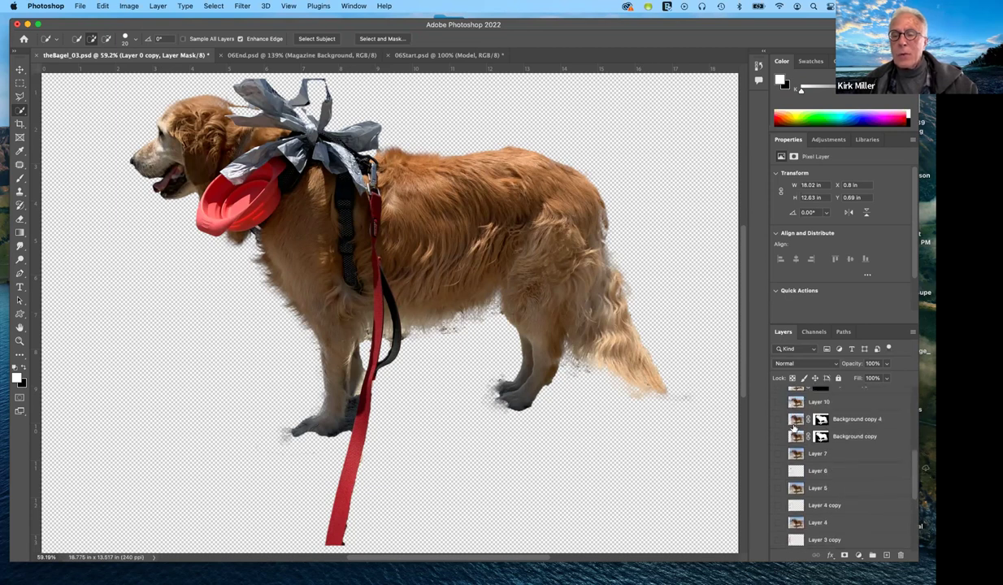
pyautogui.click(779, 420)
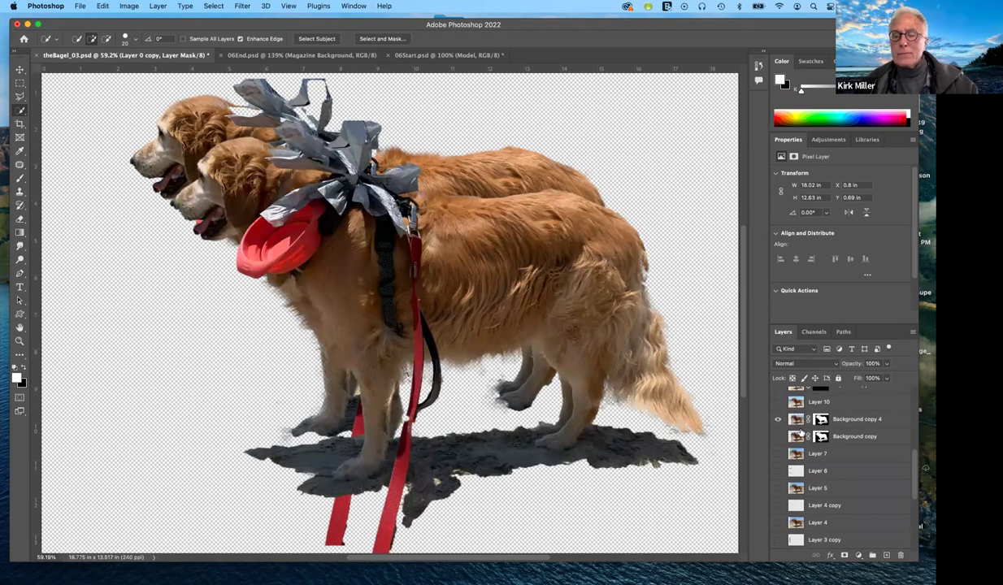
pyautogui.scroll(-5, 834, 478)
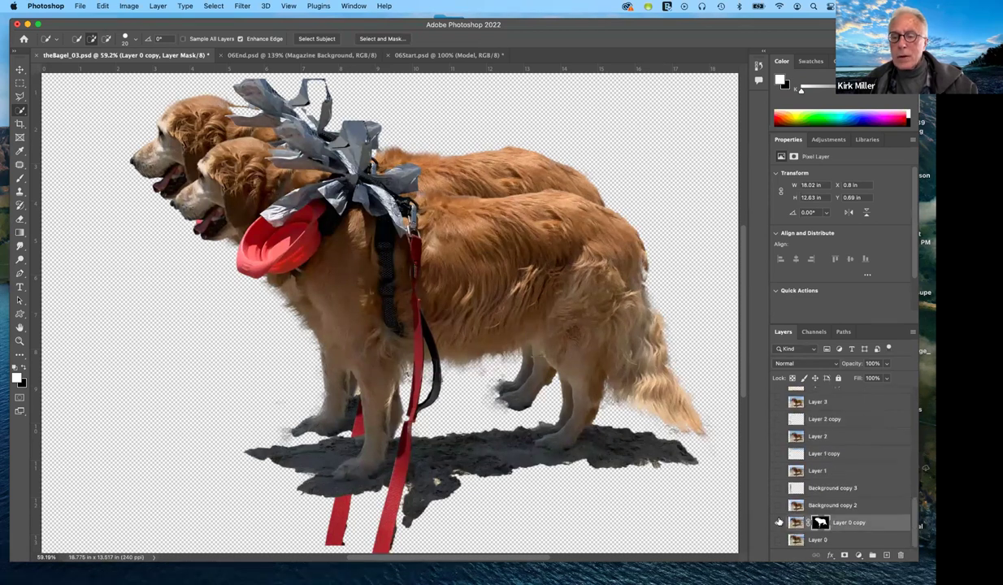
pyautogui.click(779, 523)
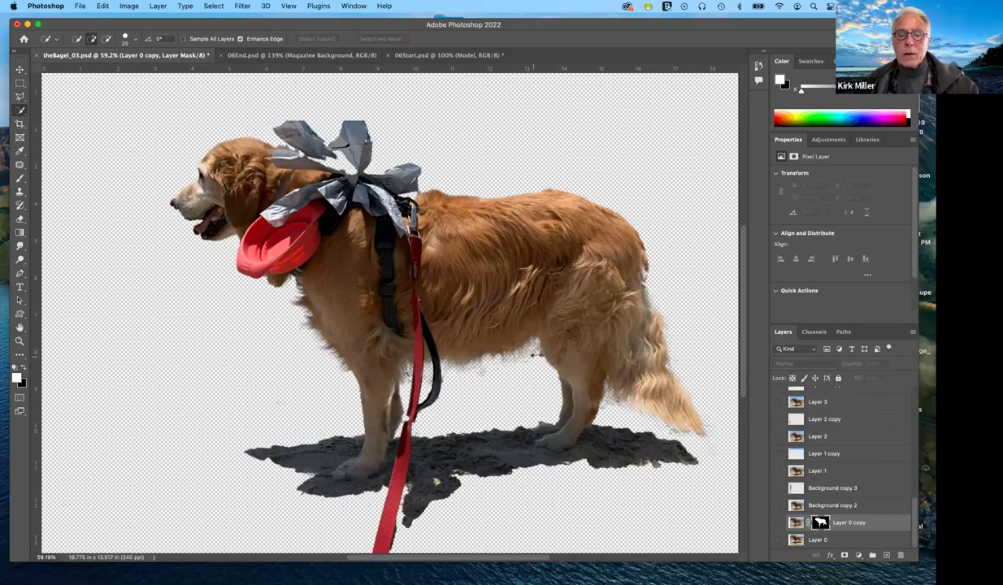
# - Target the Layer 0 copy mask with the Brush tool and turn that layer's visibility on and off again
pyautogui.click(19, 220)
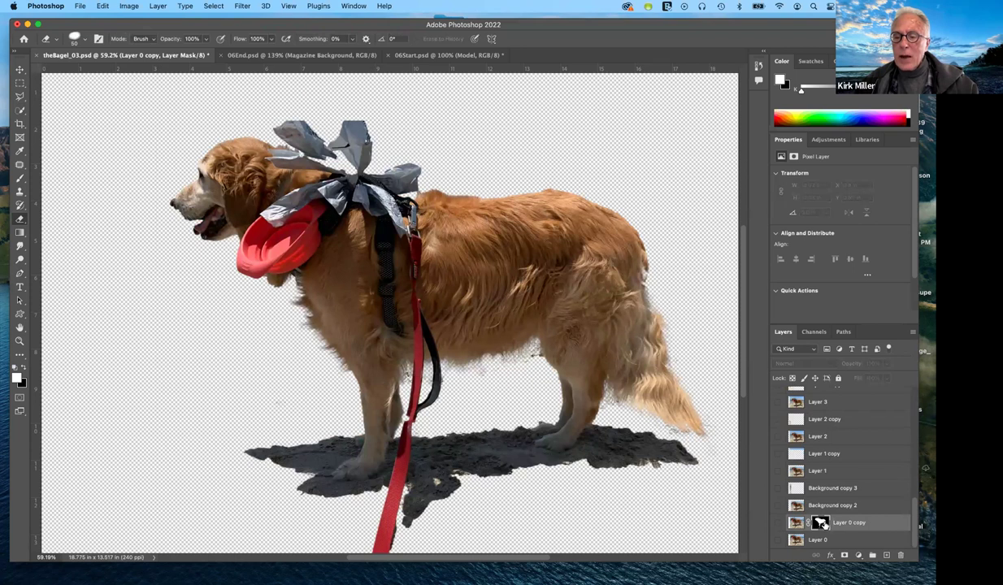
pyautogui.click(821, 524)
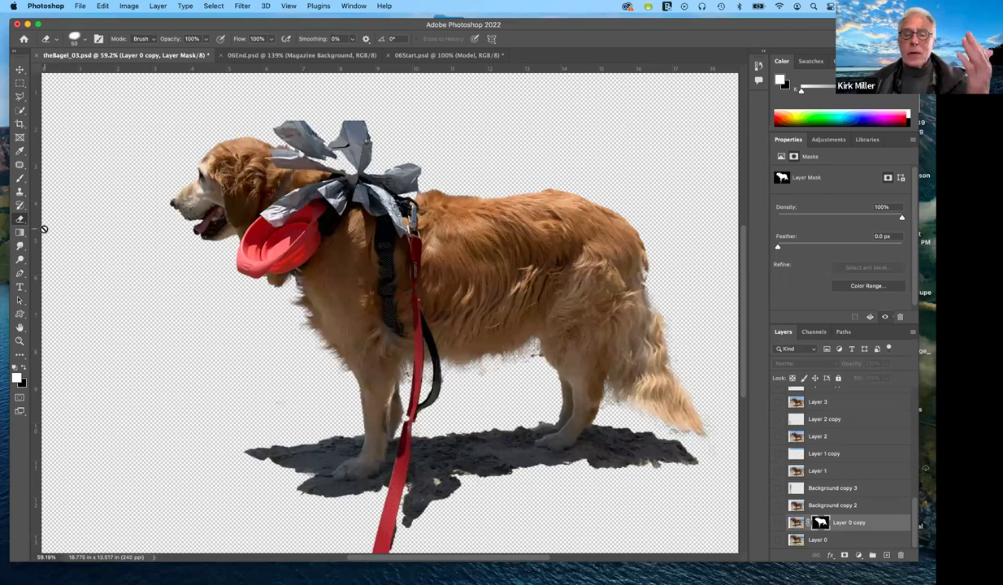
pyautogui.click(20, 176)
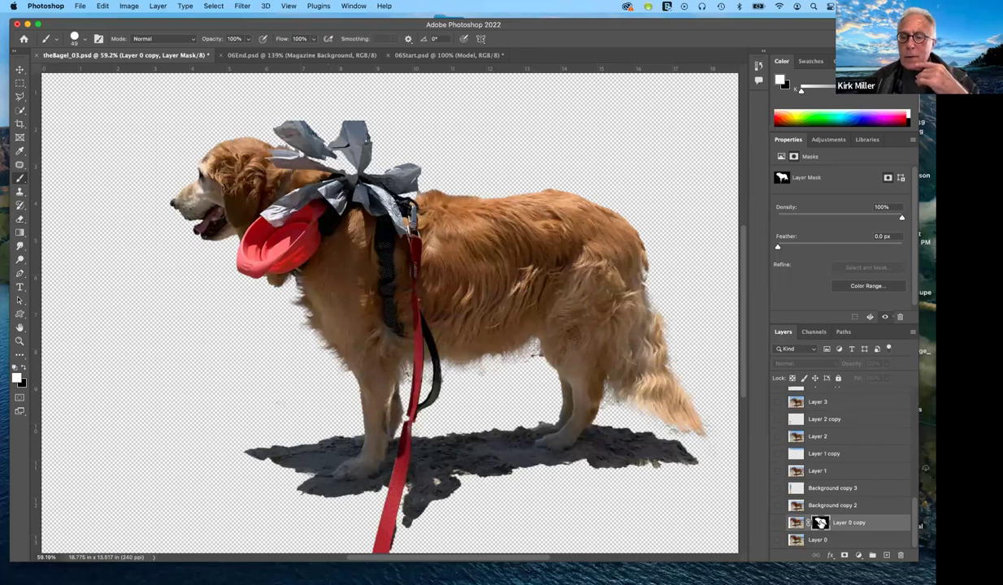
pyautogui.click(777, 524)
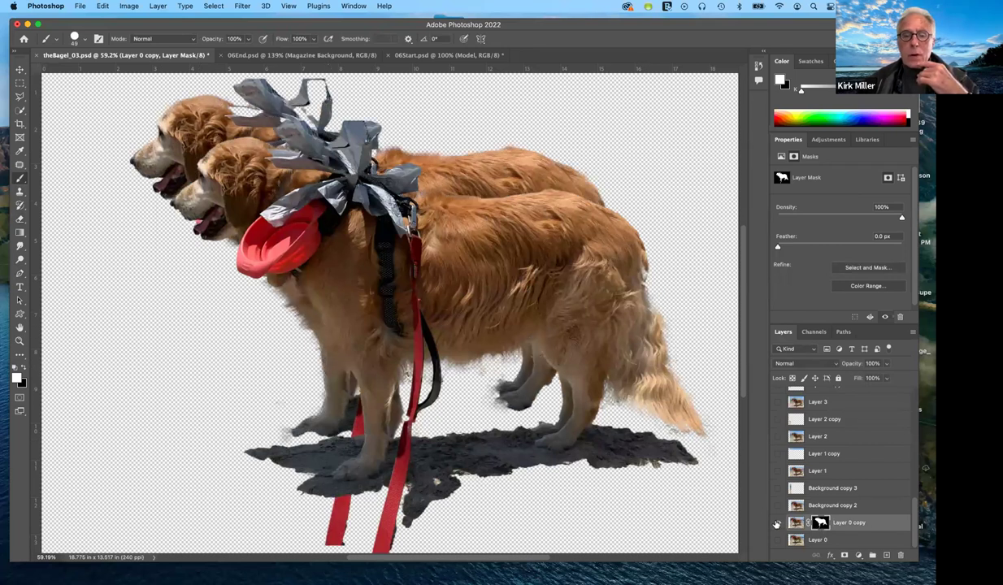
pyautogui.click(776, 524)
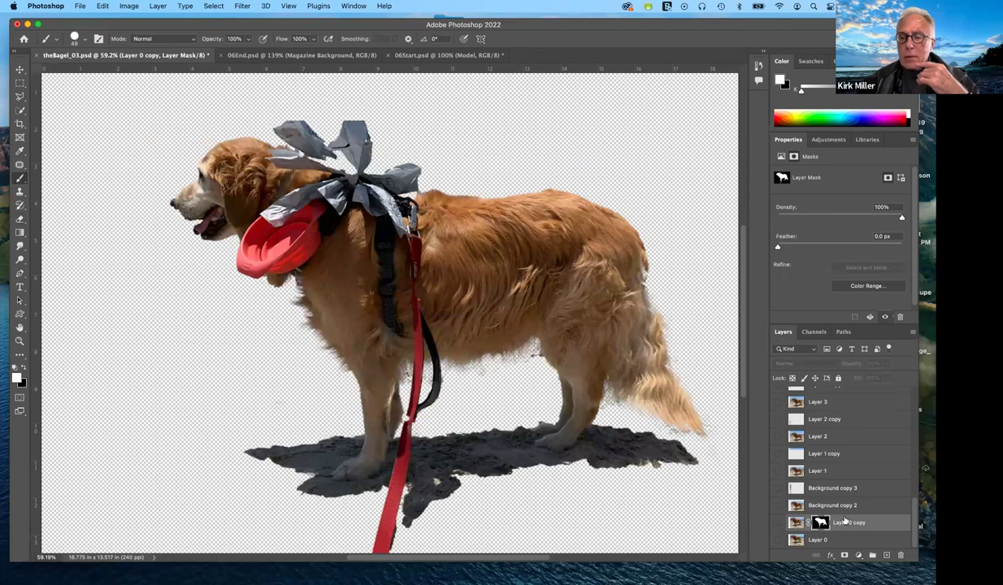
# - Try a white brush stroke on the dog's chest in the Background copy 4 image and undo it
pyautogui.scroll(5, 813, 479)
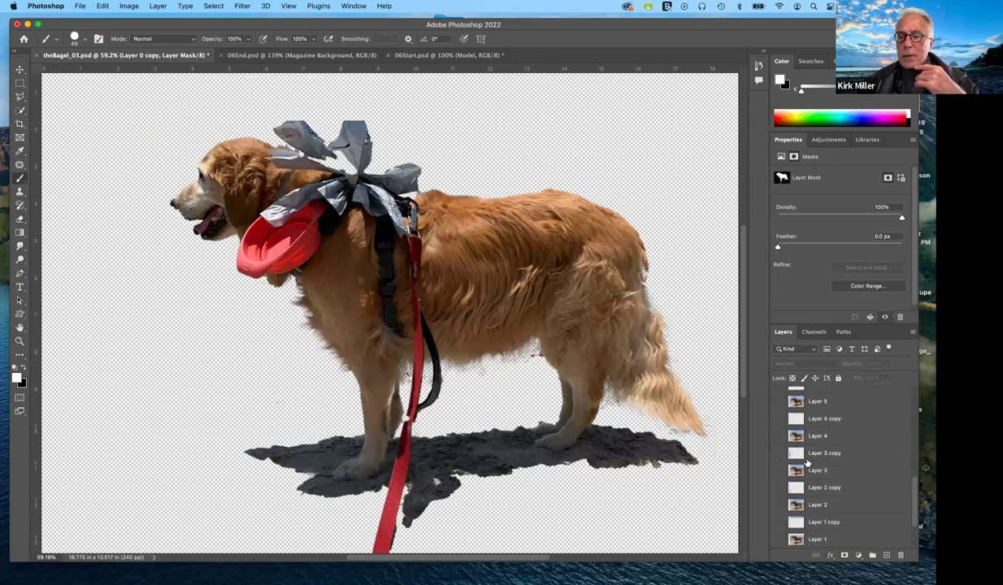
pyautogui.scroll(5, 808, 462)
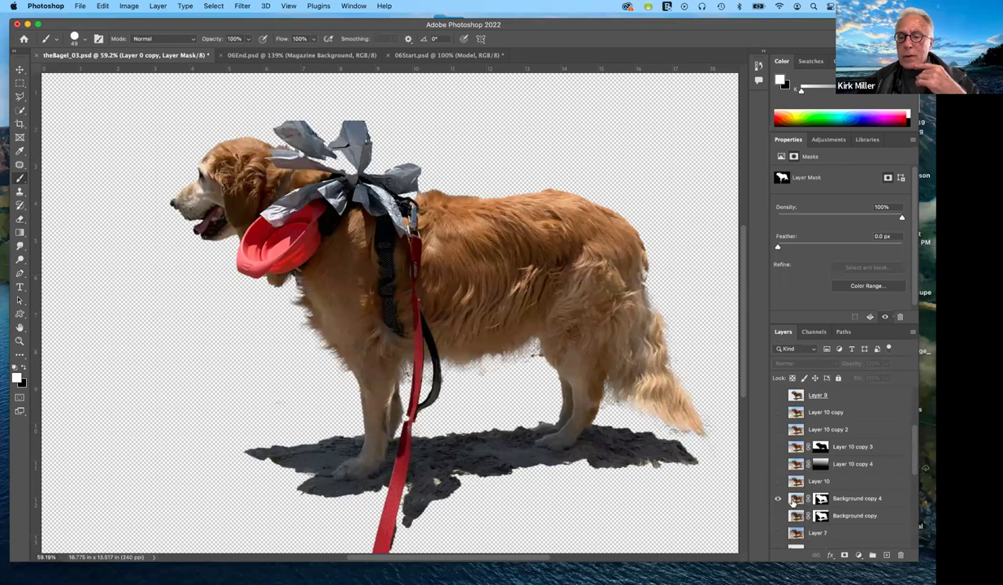
pyautogui.click(854, 500)
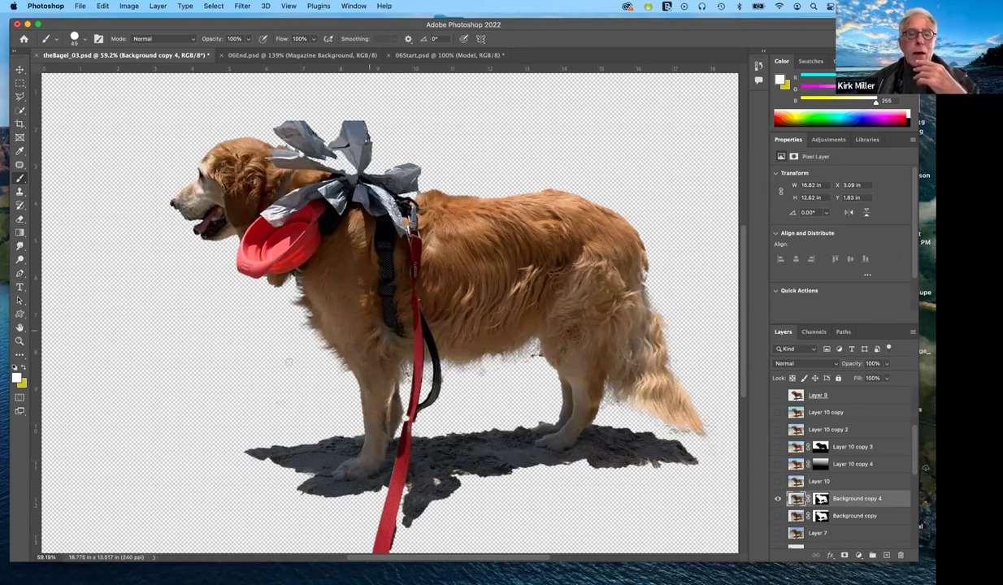
pyautogui.moveTo(317, 307)
pyautogui.mouseDown()
pyautogui.moveTo(325, 291)
pyautogui.moveTo(307, 286)
pyautogui.moveTo(312, 277)
pyautogui.mouseUp()
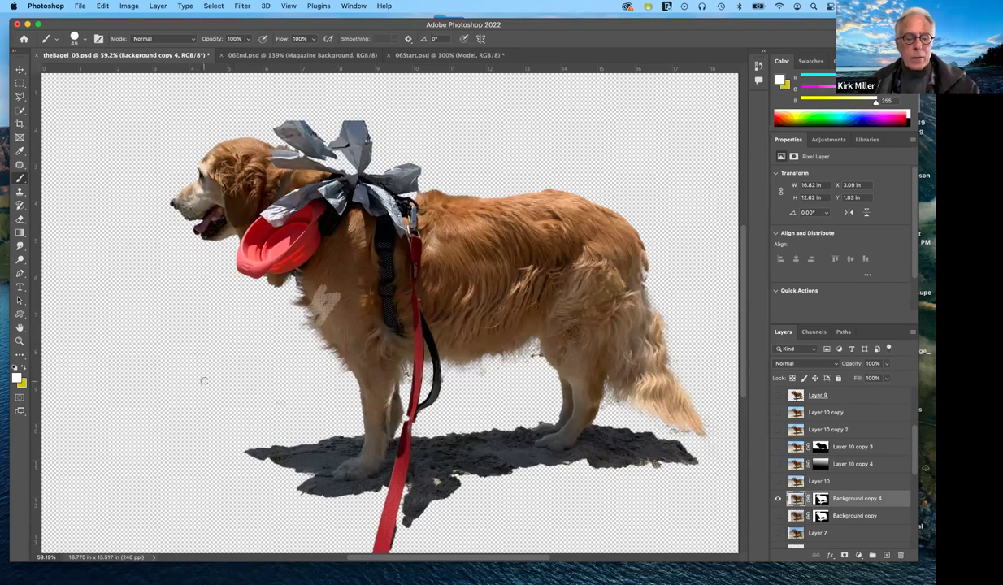
pyautogui.press('super+z')
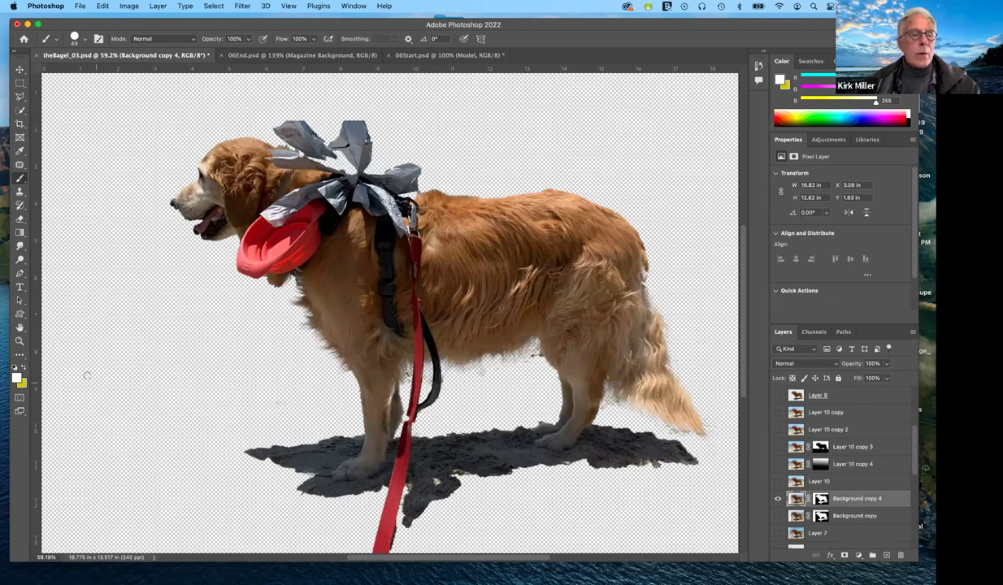
# - Target the Background copy 4 layer mask with default colors and make black the foreground color
pyautogui.click(15, 369)
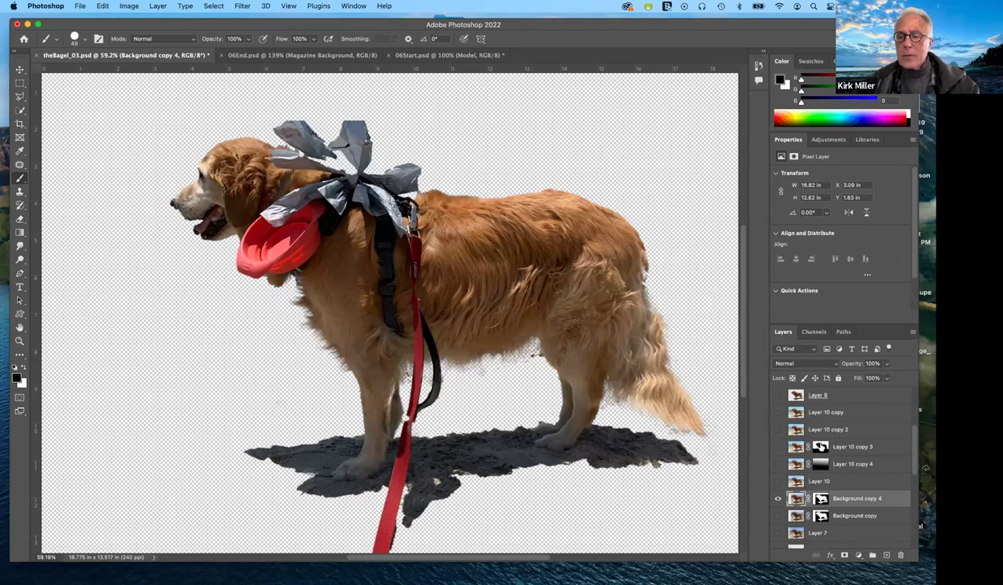
pyautogui.click(821, 499)
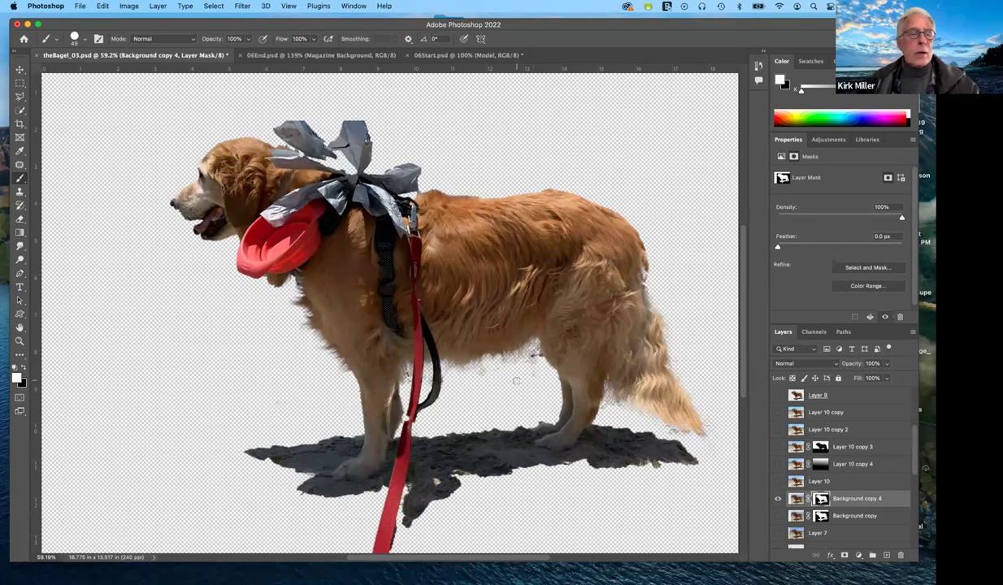
pyautogui.click(22, 368)
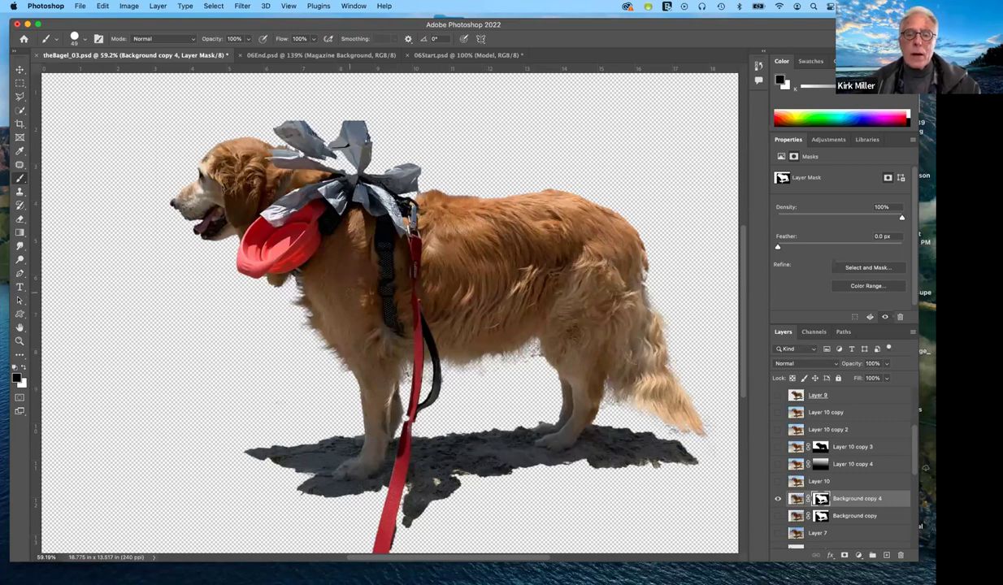
pyautogui.scroll(5, 392, 318)
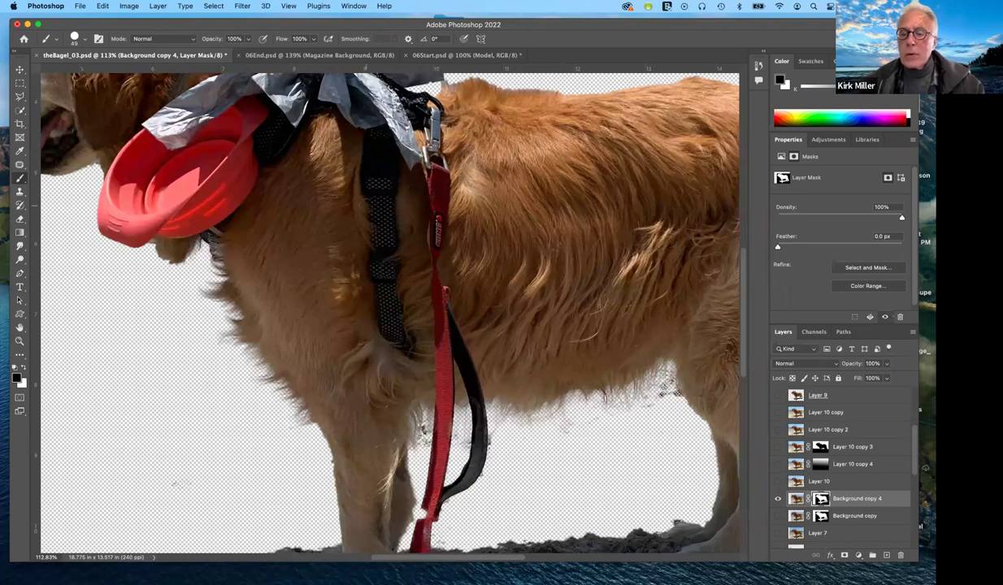
pyautogui.scroll(-5, 373, 332)
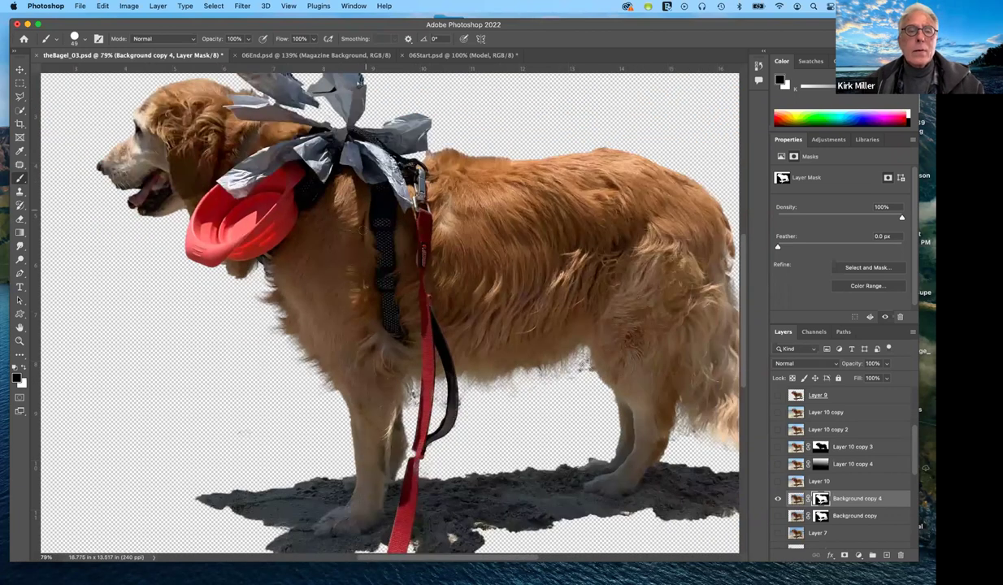
pyautogui.scroll(-2, 389, 313)
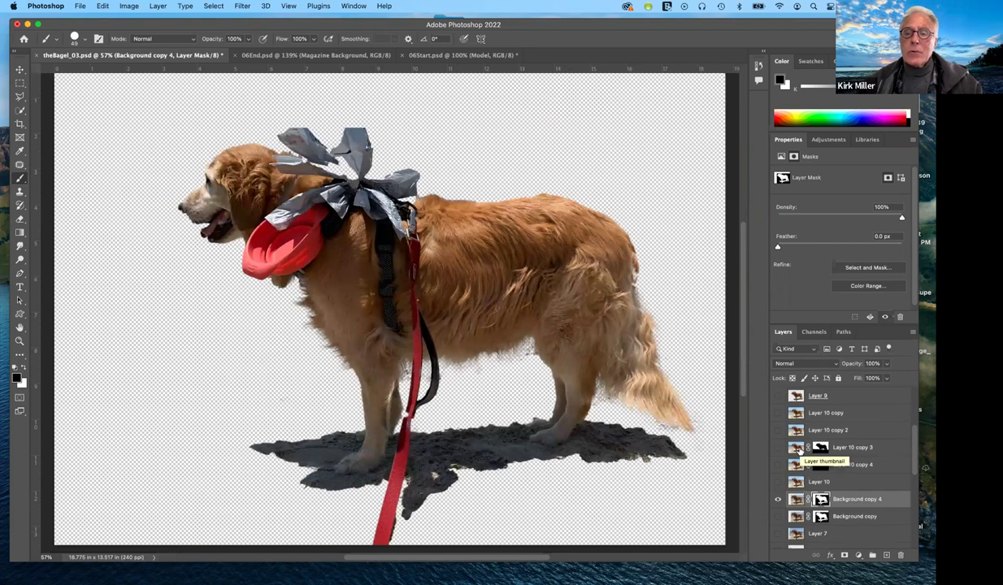
# - Show Layer 11, then revert theBagel_03.psd to its last saved version
pyautogui.scroll(2, 799, 449)
pyautogui.scroll(2, 799, 449)
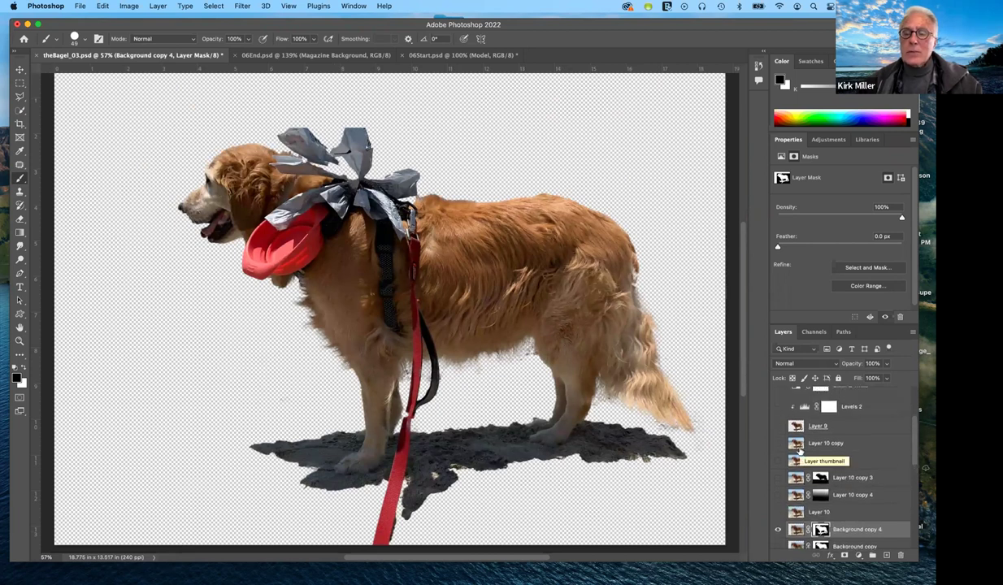
pyautogui.scroll(2, 817, 436)
pyautogui.scroll(1, 818, 436)
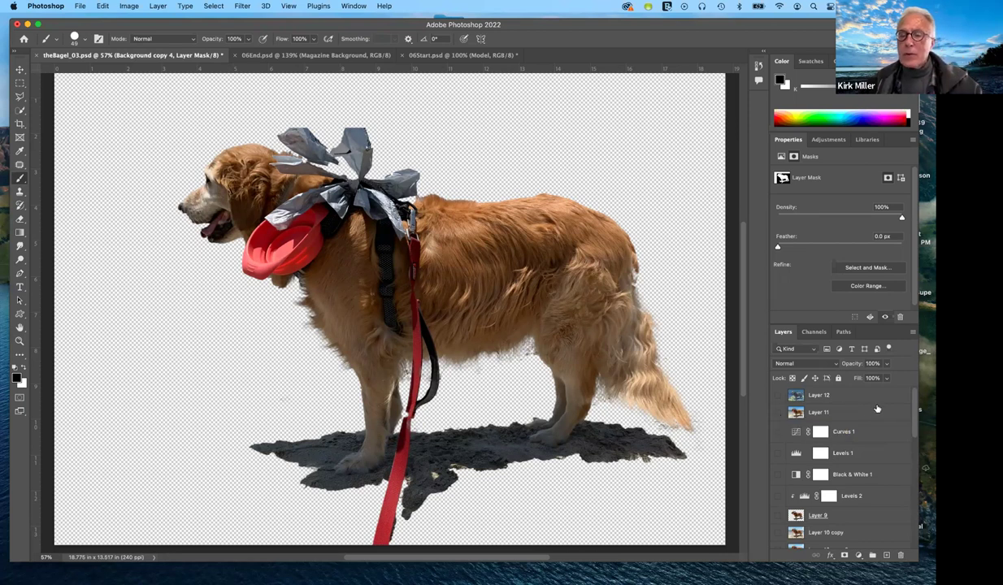
pyautogui.click(779, 414)
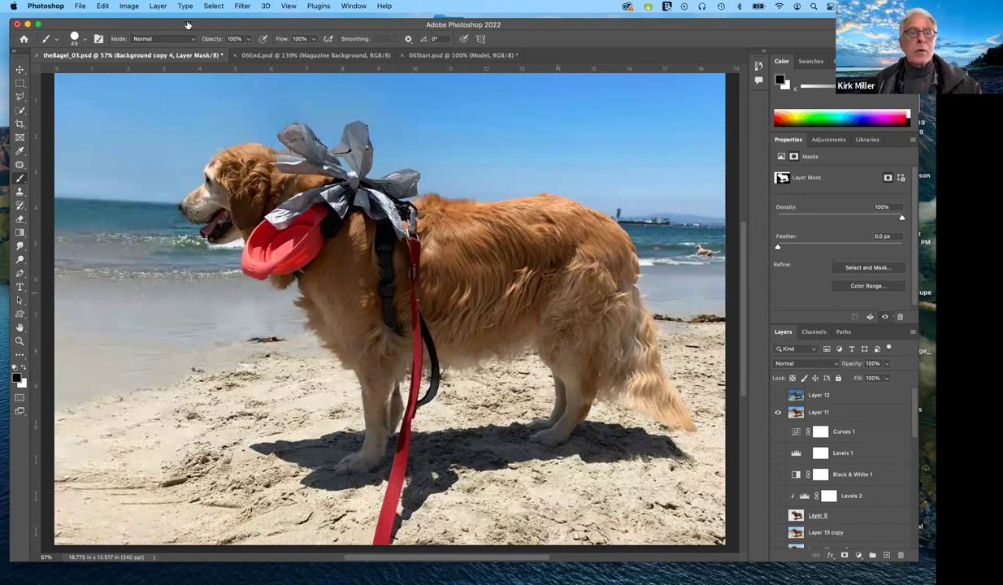
pyautogui.click(80, 7)
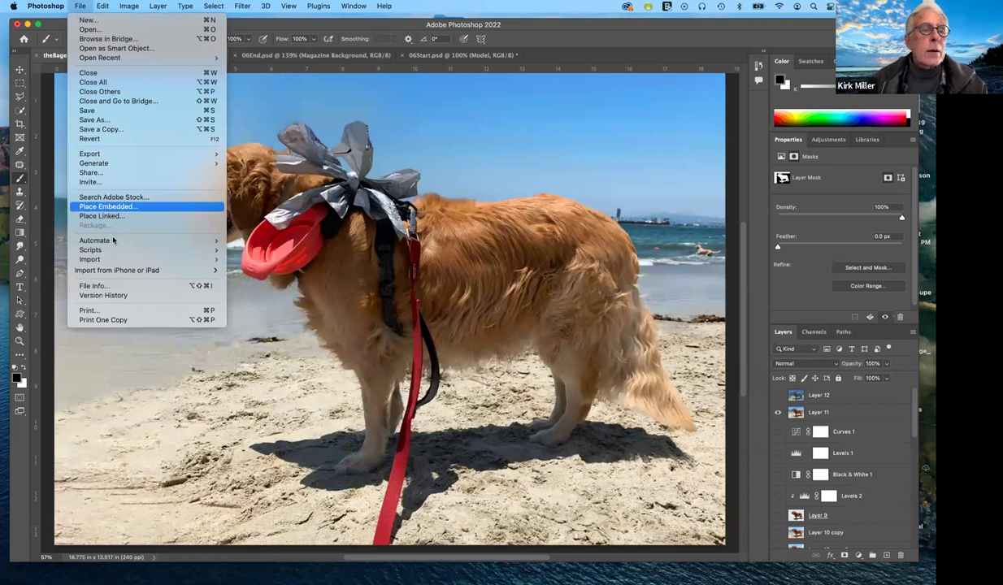
pyautogui.click(114, 141)
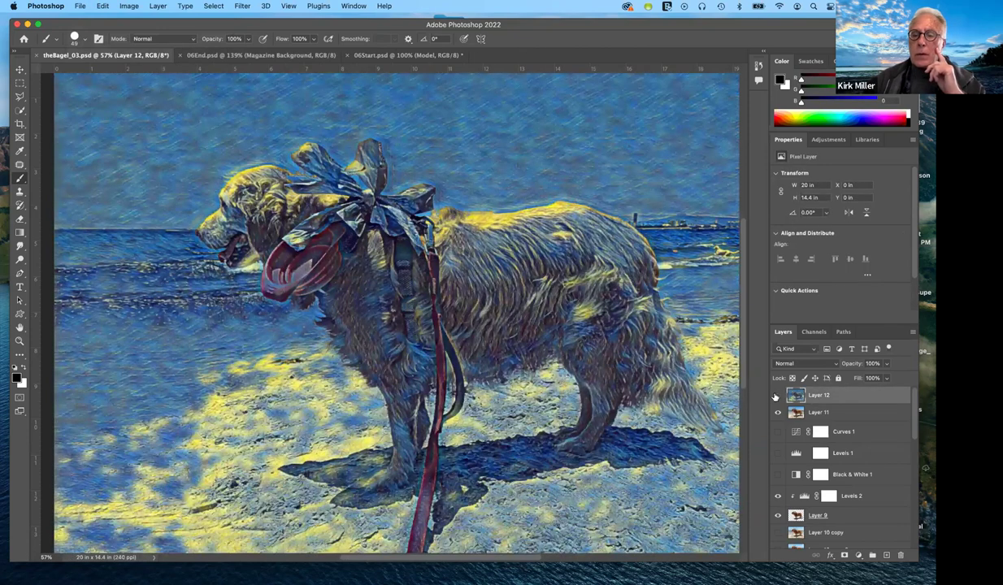
# - Hide Layer 12 and show the Curves 1 and Levels 1 adjustment layers
pyautogui.click(777, 395)
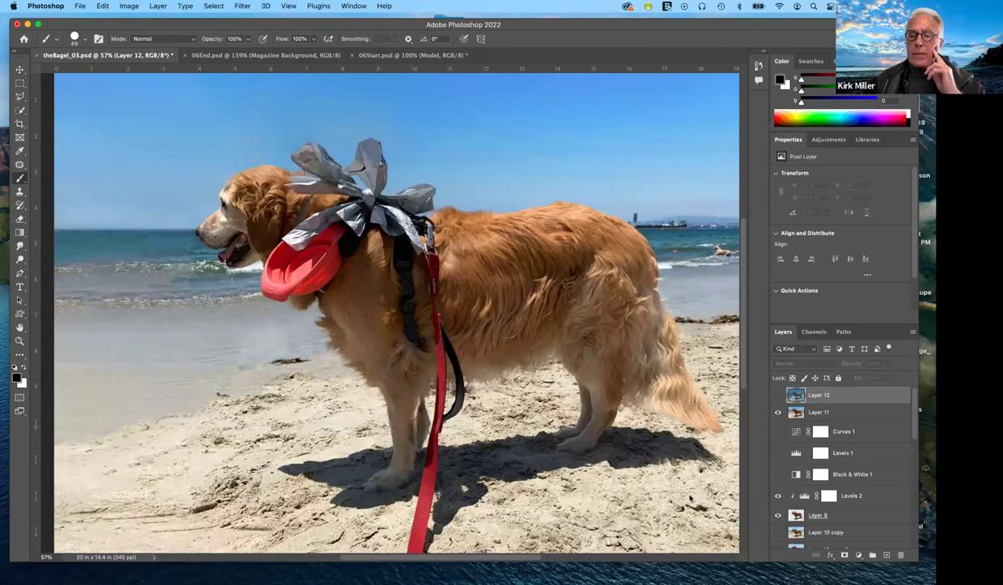
pyautogui.click(778, 432)
pyautogui.click(778, 452)
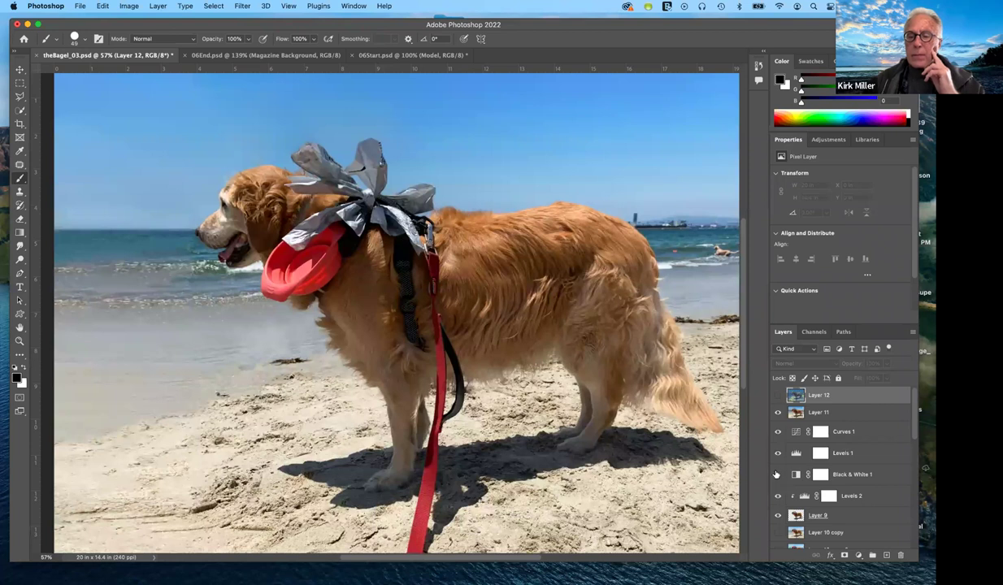
# - Compare the image with and without Layer 11 by switching its visibility several times, leaving it hidden
pyautogui.click(778, 413)
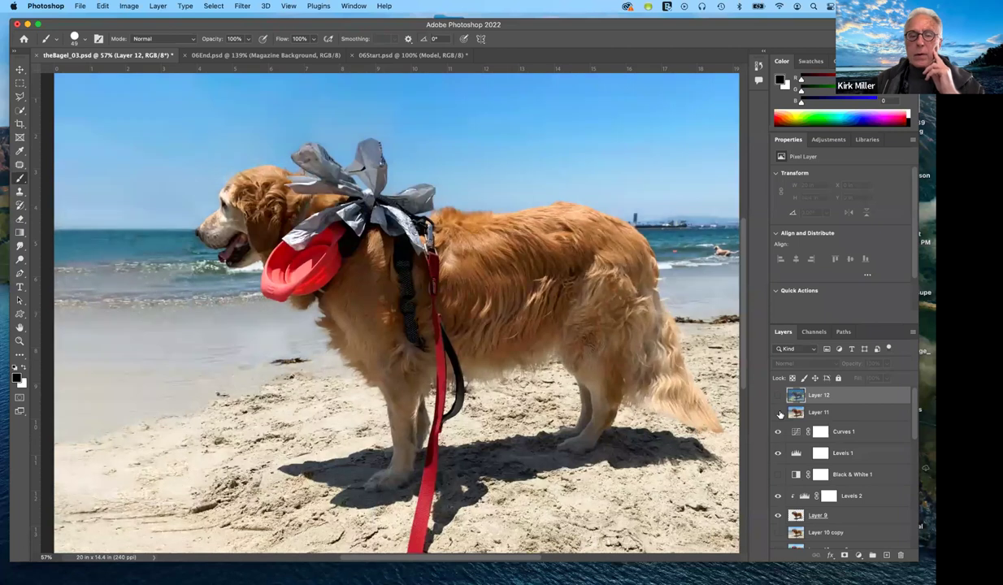
pyautogui.click(779, 414)
pyautogui.click(779, 414)
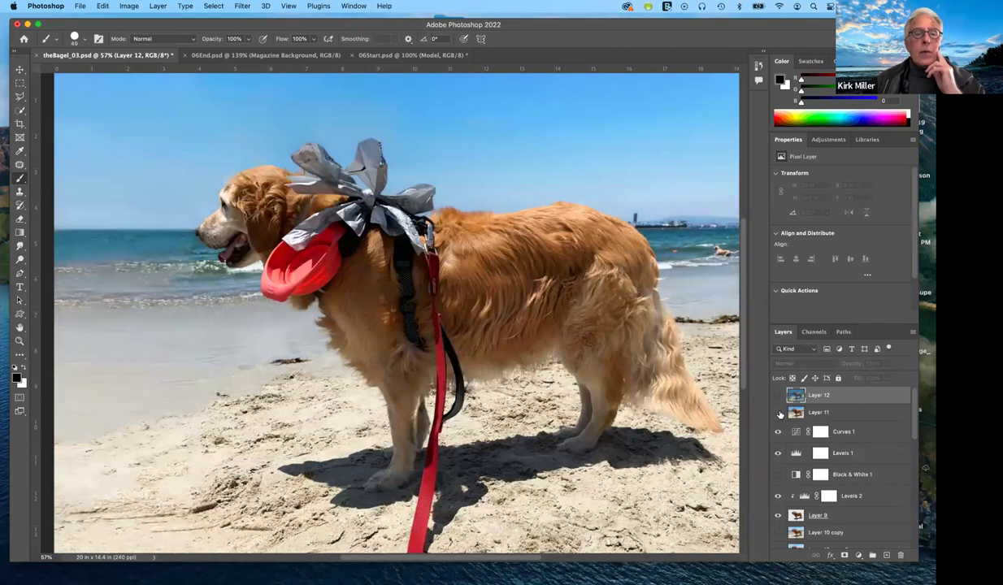
pyautogui.click(779, 414)
pyautogui.click(779, 414)
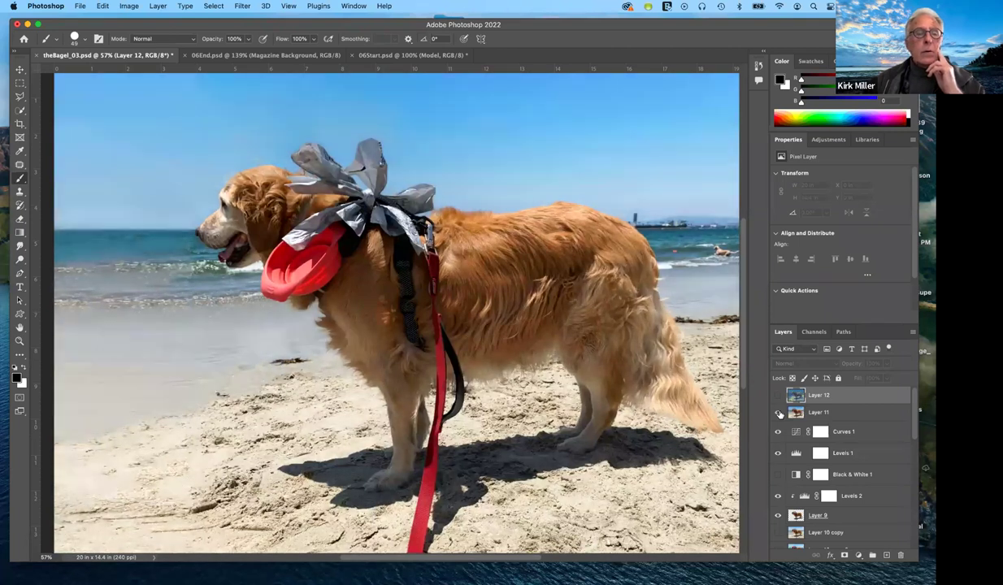
pyautogui.click(779, 414)
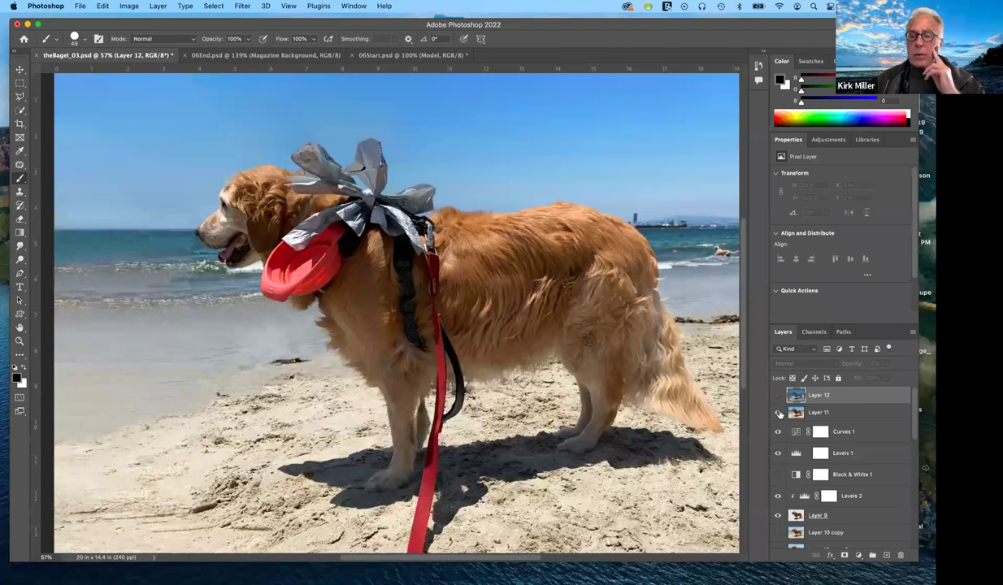
pyautogui.click(779, 414)
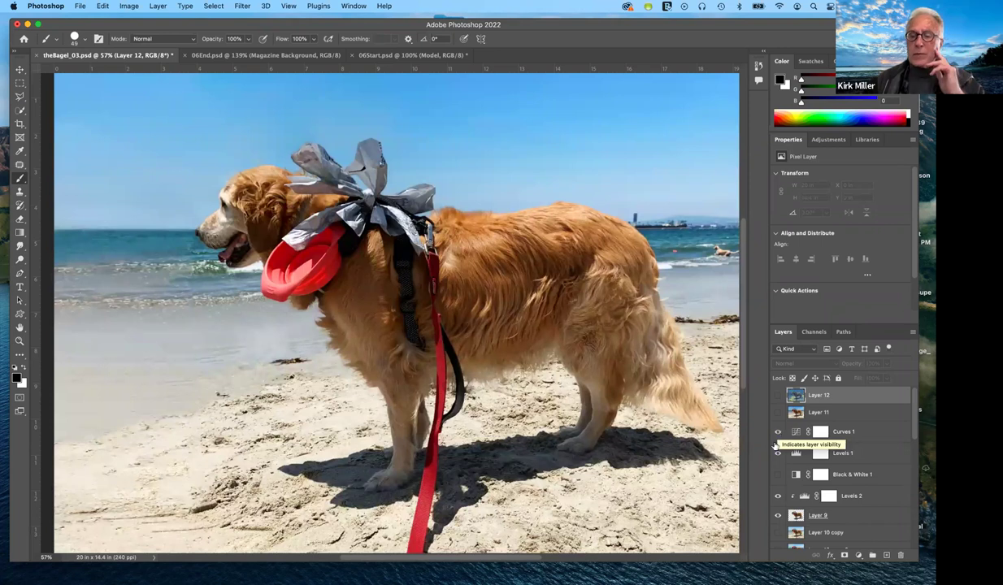
# - Compare the image with and without the Curves 1 adjustment, leaving that layer visible
pyautogui.click(777, 432)
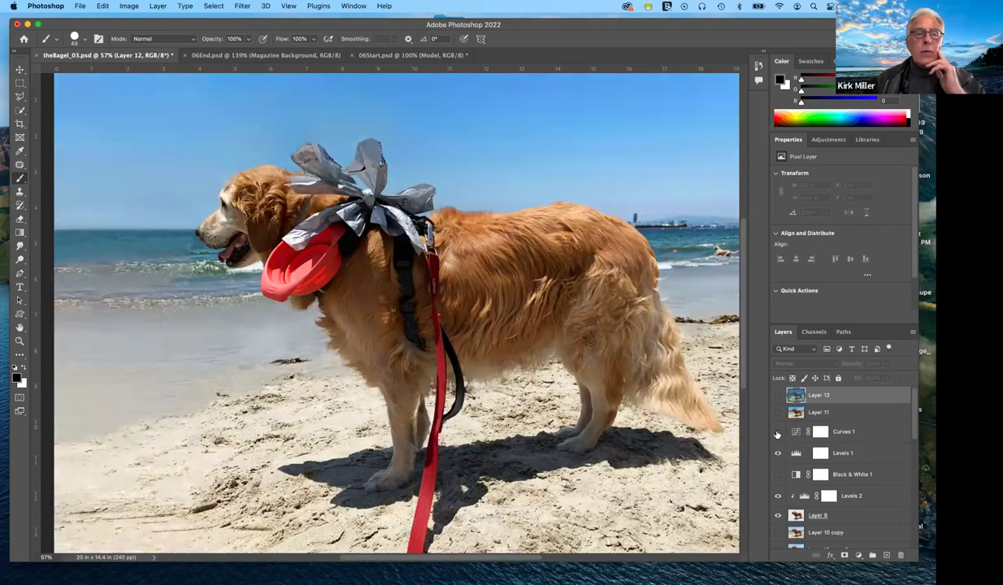
pyautogui.click(777, 433)
pyautogui.click(777, 435)
pyautogui.click(777, 435)
pyautogui.click(777, 434)
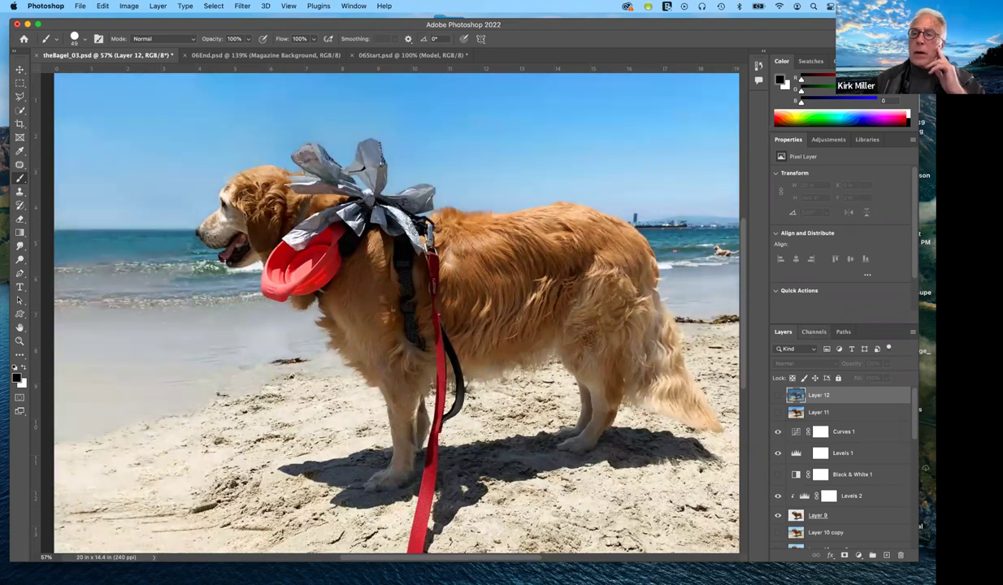
# - Display the available adjustment types and hide the Curves 1 and Levels 1 adjustment layers
pyautogui.click(840, 142)
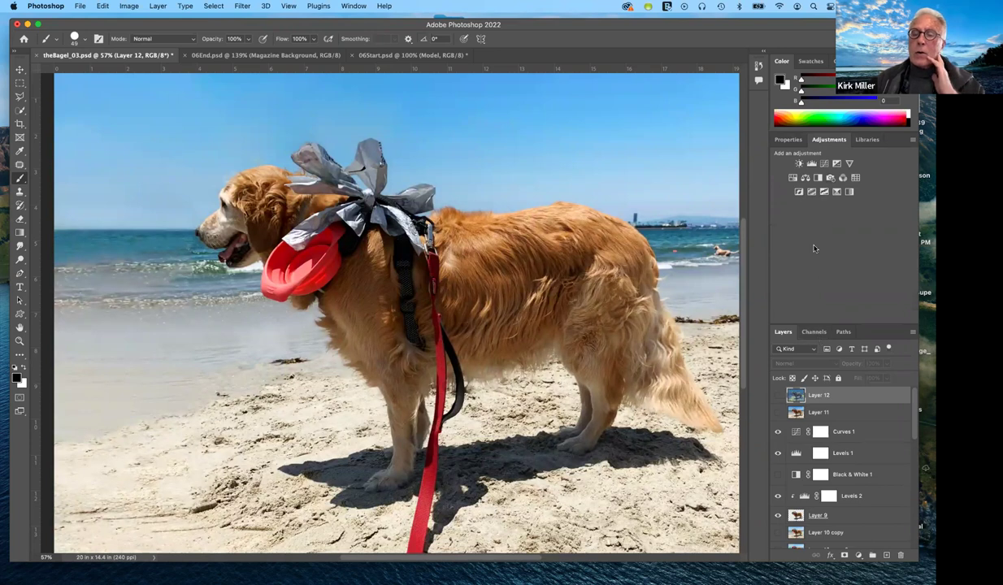
pyautogui.click(778, 454)
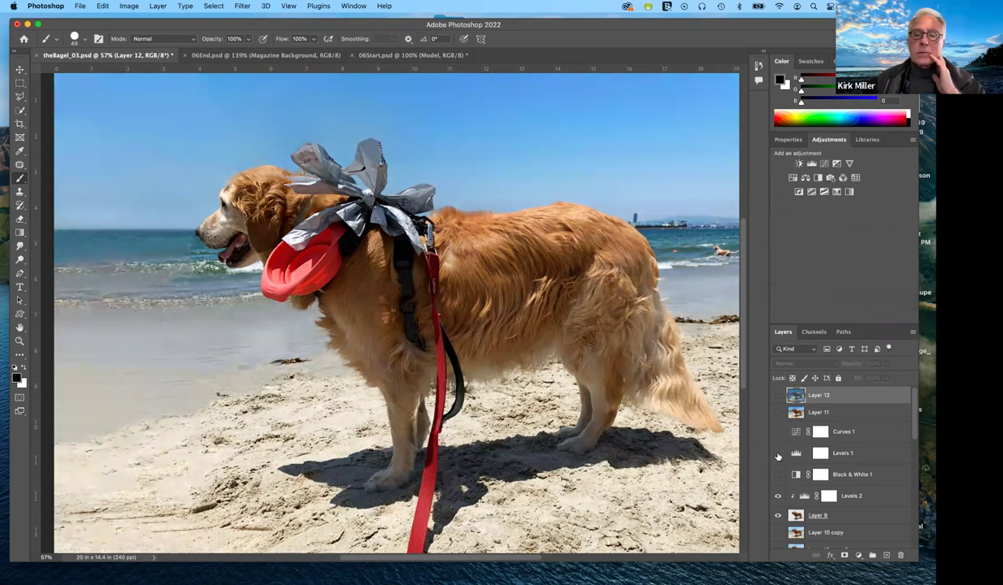
pyautogui.click(778, 453)
pyautogui.scroll(-1, 807, 469)
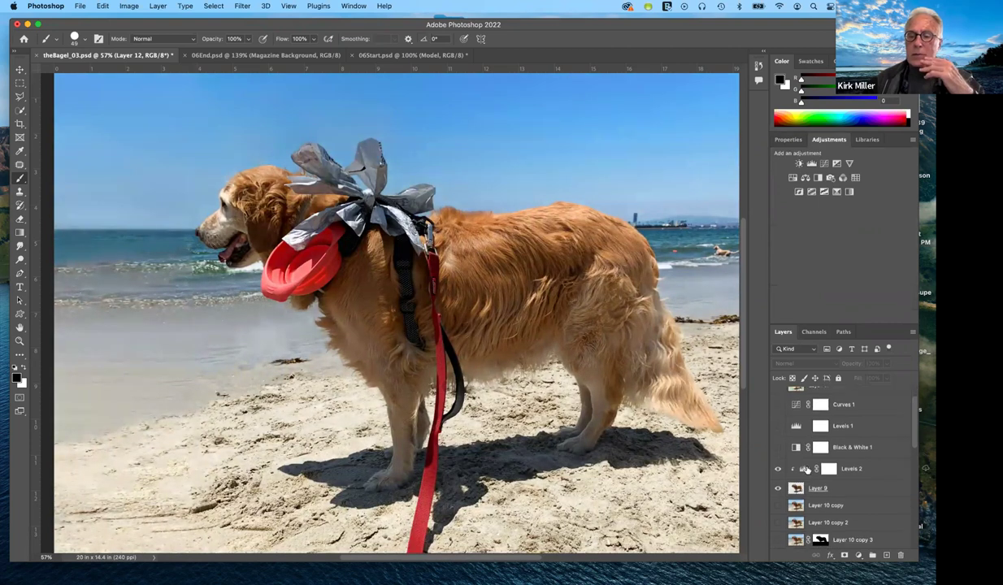
pyautogui.scroll(-1, 805, 483)
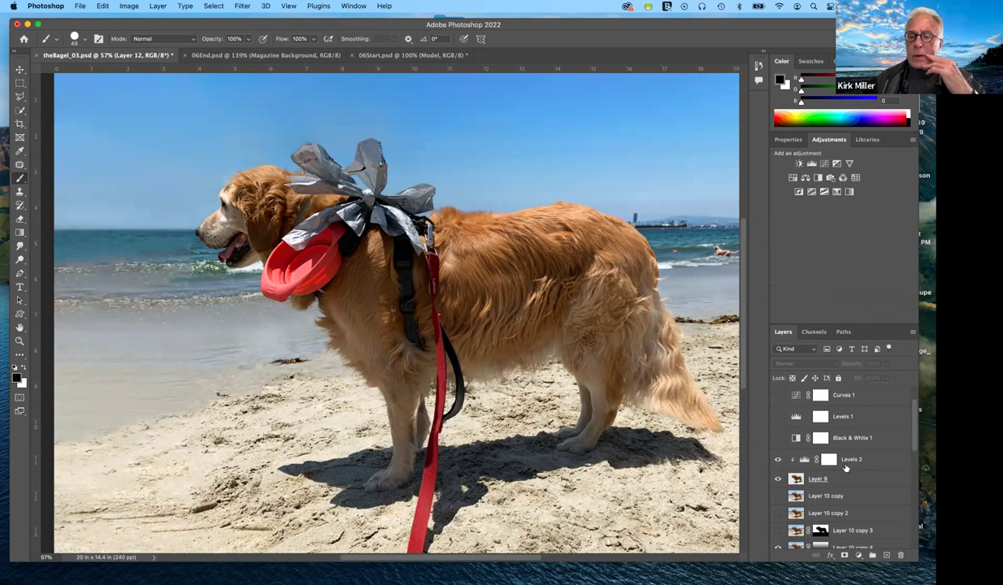
# - Compare the dog with and without the clipped Levels 2 adjustment and Layer 9, leaving both layers visible
pyautogui.click(778, 460)
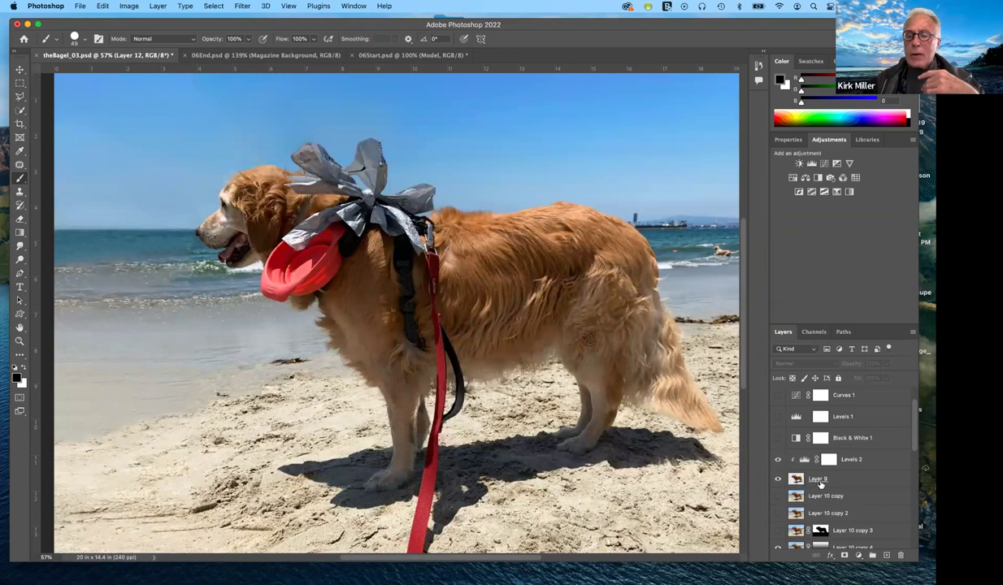
pyautogui.click(778, 460)
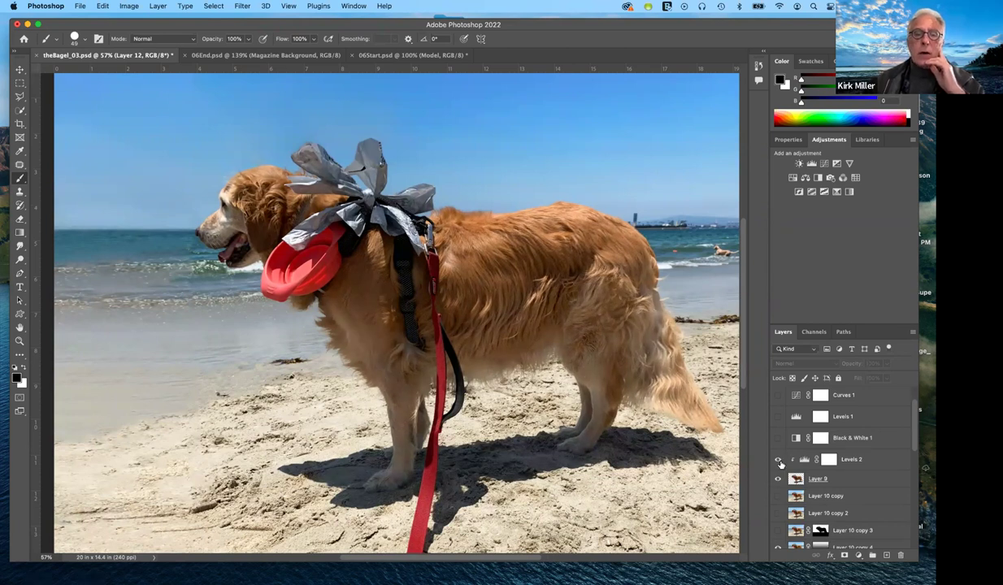
pyautogui.scroll(-2, 806, 483)
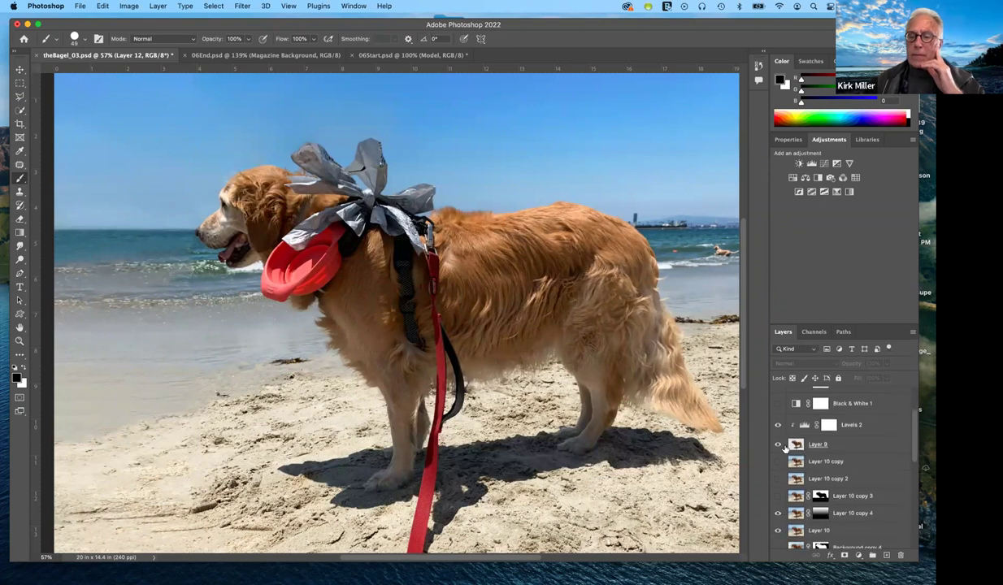
pyautogui.click(778, 426)
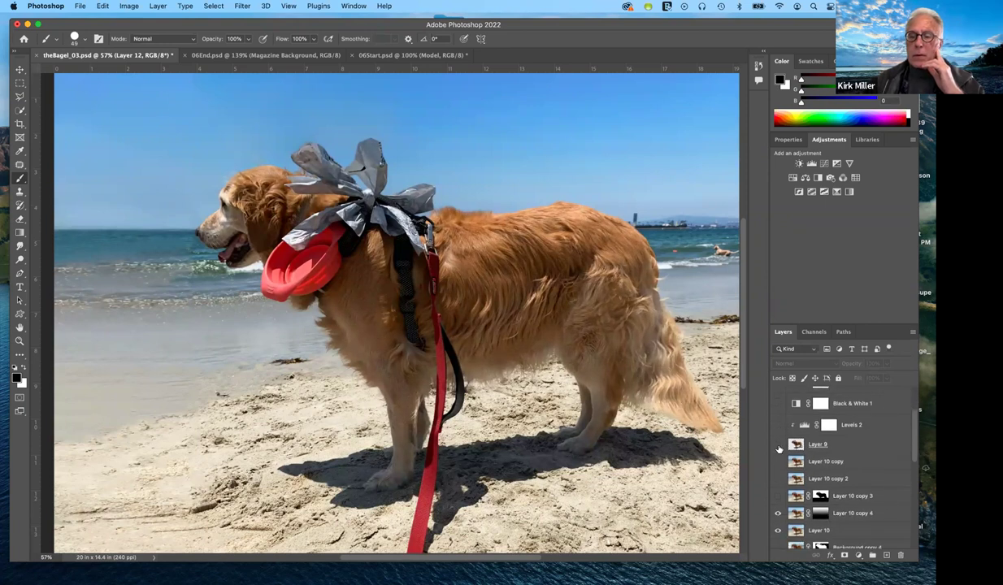
pyautogui.click(778, 445)
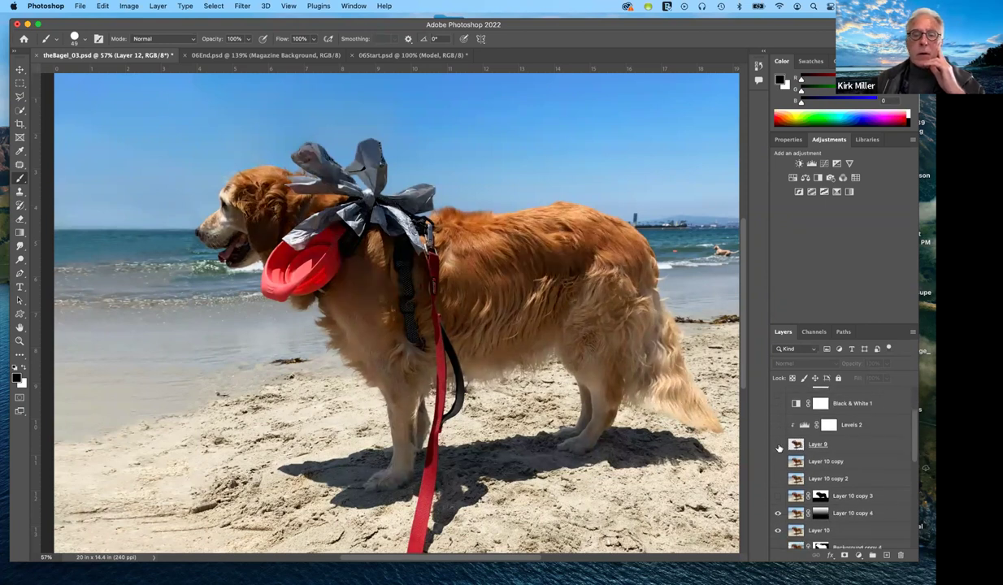
pyautogui.click(778, 446)
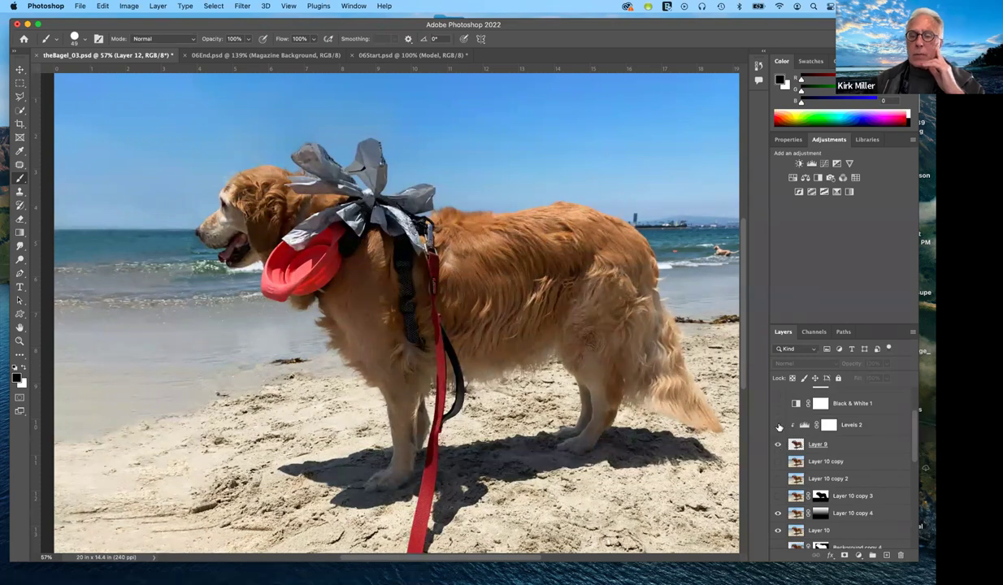
pyautogui.click(778, 426)
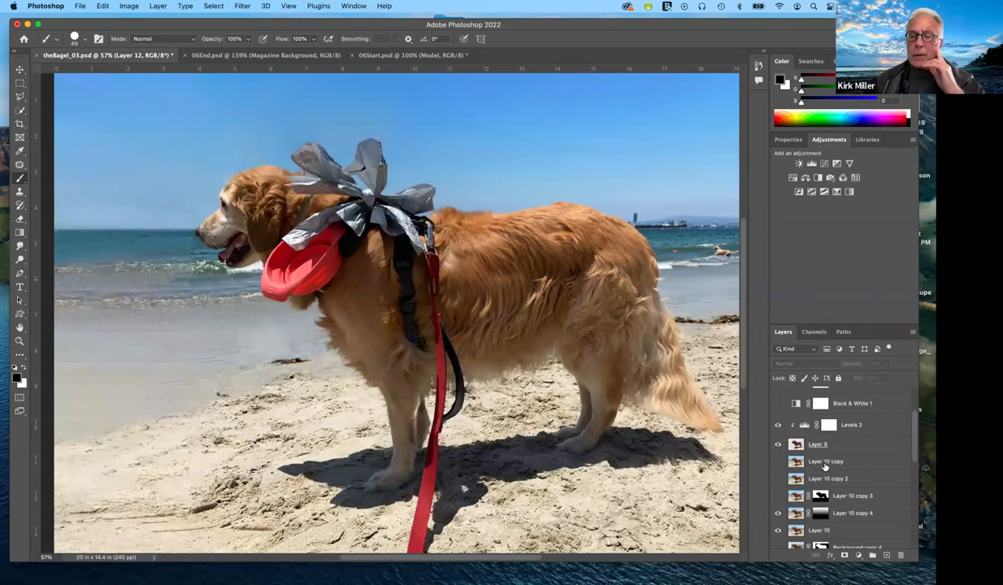
# - Hide the Levels 2 adjustment layer and Layer 9
pyautogui.scroll(-2, 821, 459)
pyautogui.scroll(1, 781, 415)
pyautogui.click(777, 406)
pyautogui.click(778, 426)
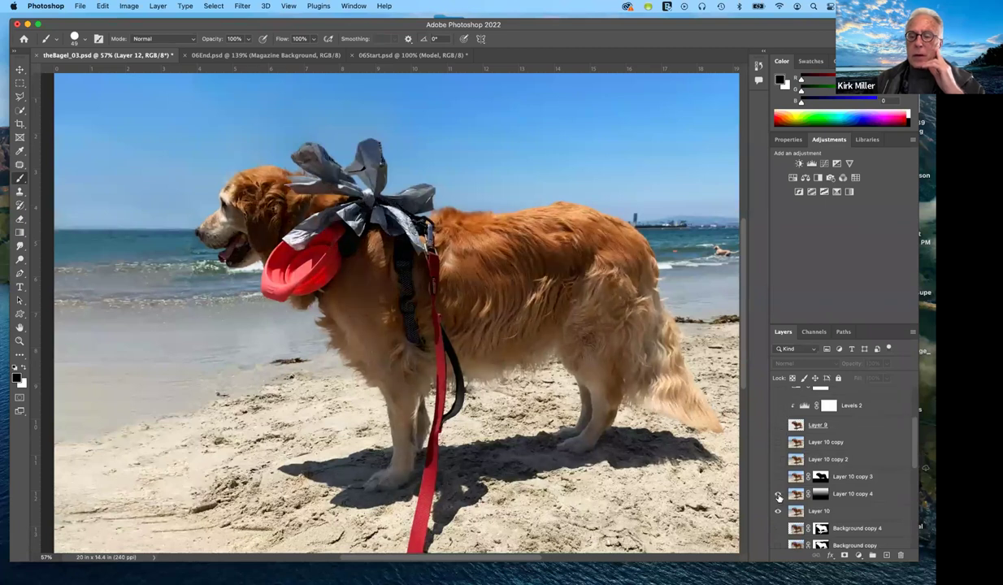
# - Compare the effect of Layer 10 copy 4 and Layer 10 copy 3, leaving copy 4 visible and copy 3 hidden
pyautogui.click(778, 495)
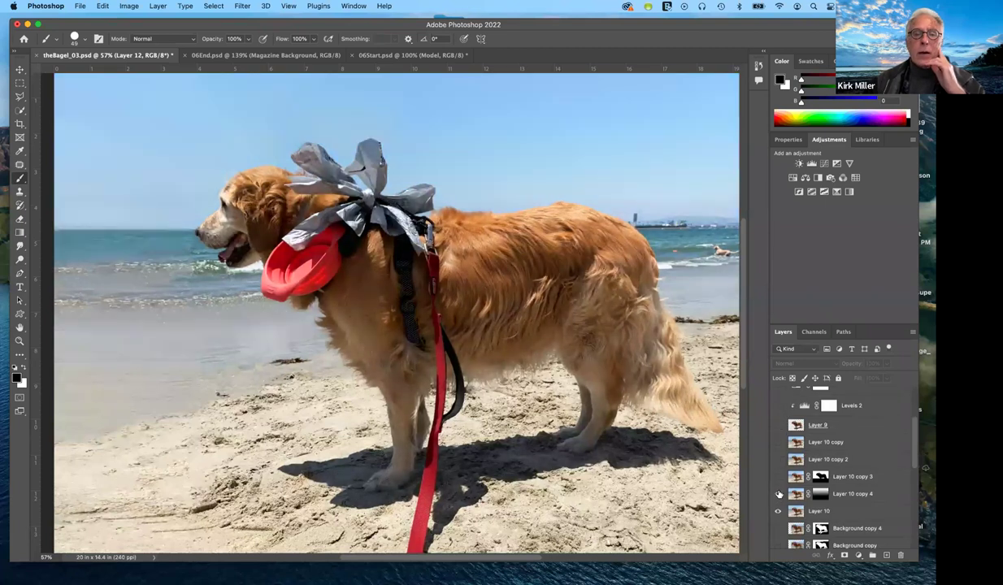
pyautogui.click(778, 495)
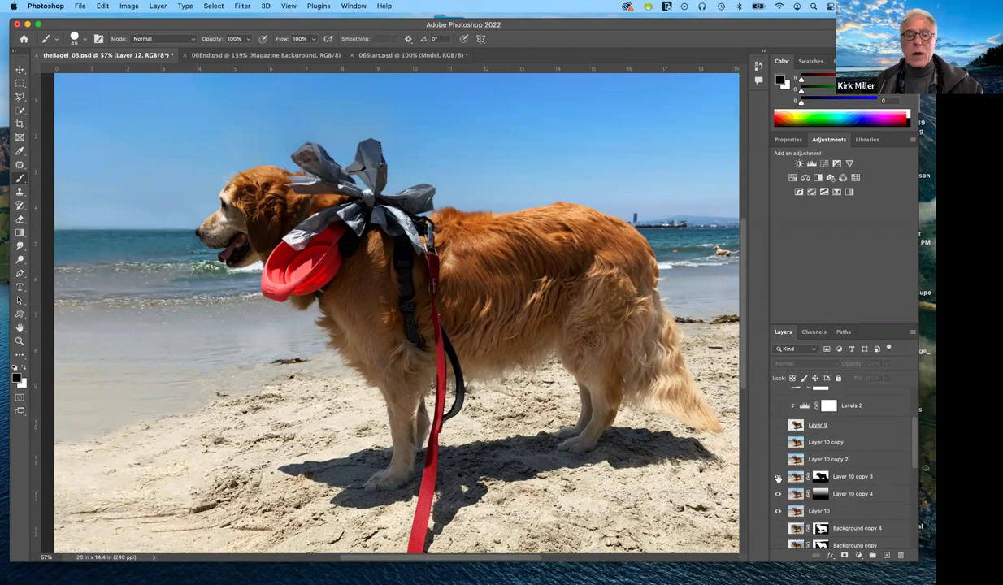
pyautogui.click(778, 477)
pyautogui.click(778, 478)
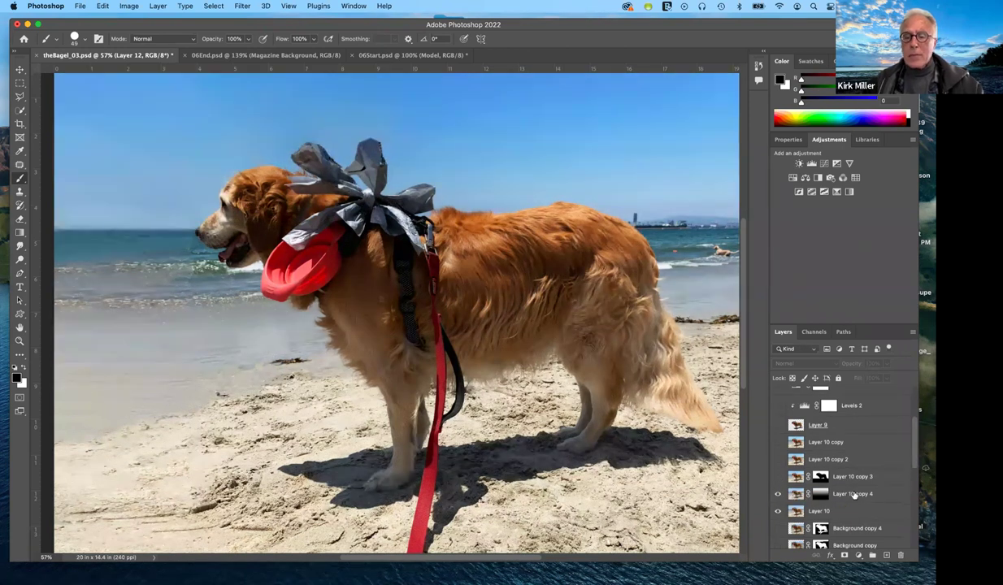
pyautogui.click(778, 494)
pyautogui.click(778, 494)
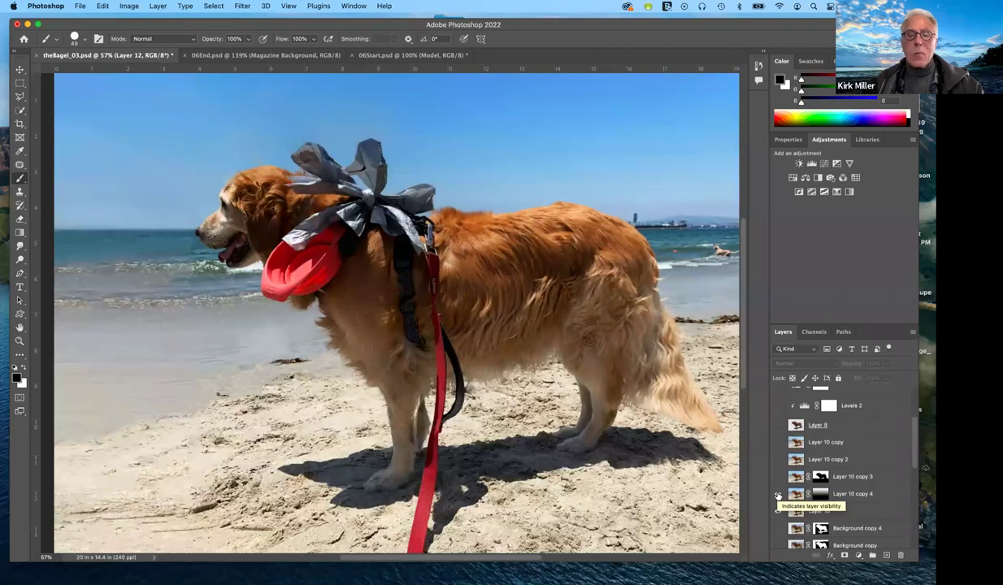
# - Load the Layer 10 copy 3 mask as a selection to inspect its outline, and deselect it
pyautogui.keyDown('super'); pyautogui.click(820, 479); pyautogui.keyUp('super')
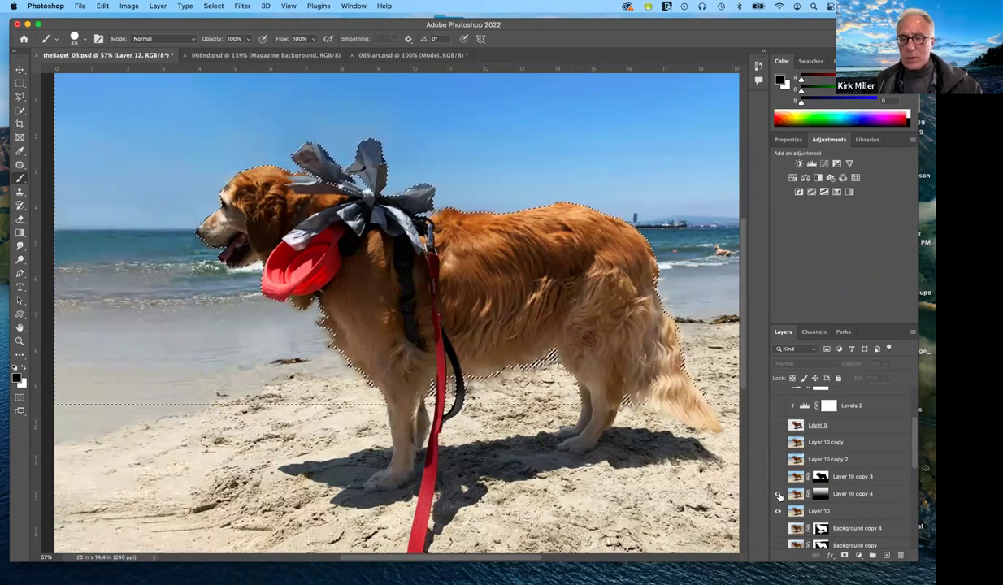
pyautogui.press('super+d')
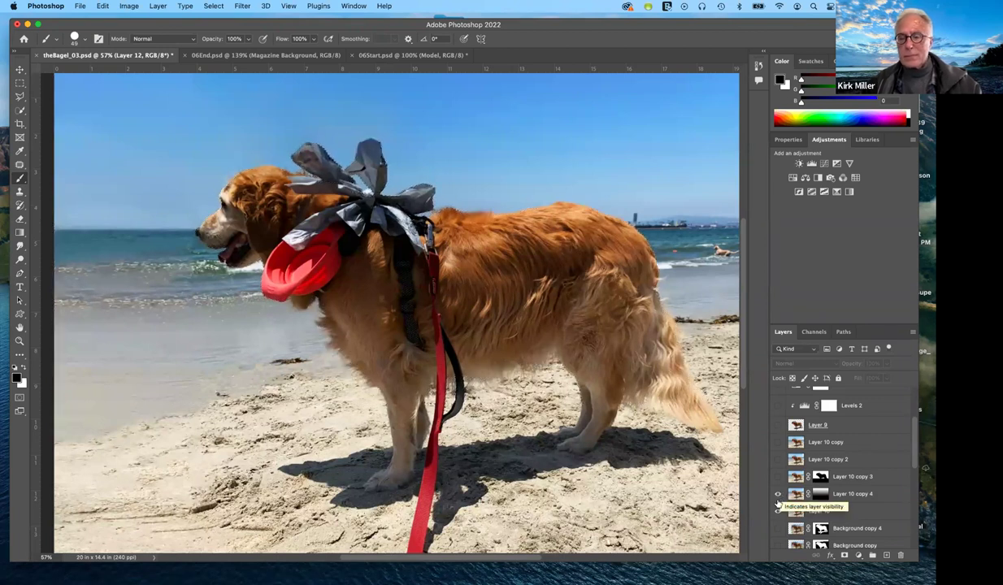
# - Switch Layer 10 copy 4 and Layer 10 on and off for comparison, leaving both hidden
pyautogui.click(776, 494)
pyautogui.click(776, 494)
pyautogui.click(776, 494)
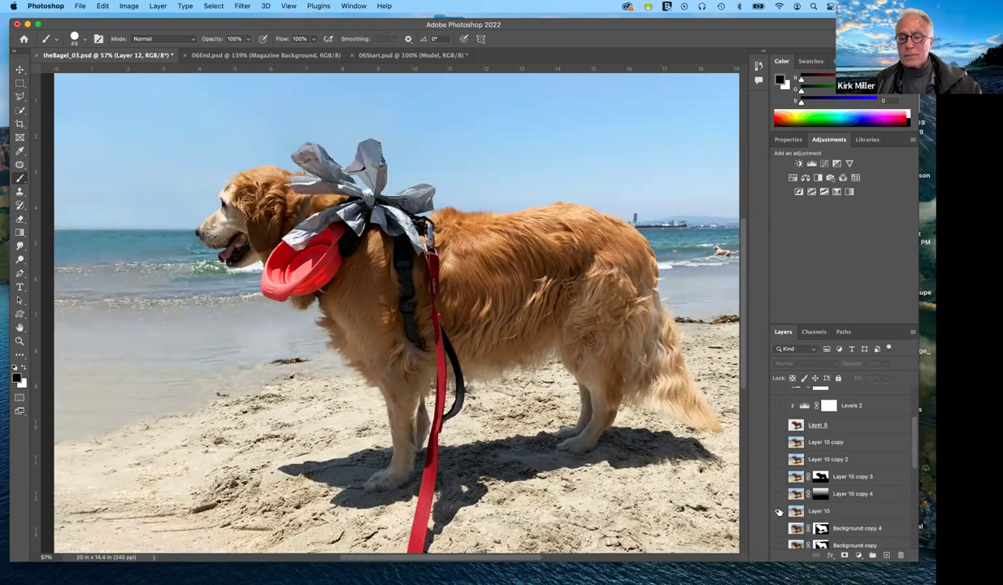
pyautogui.click(778, 511)
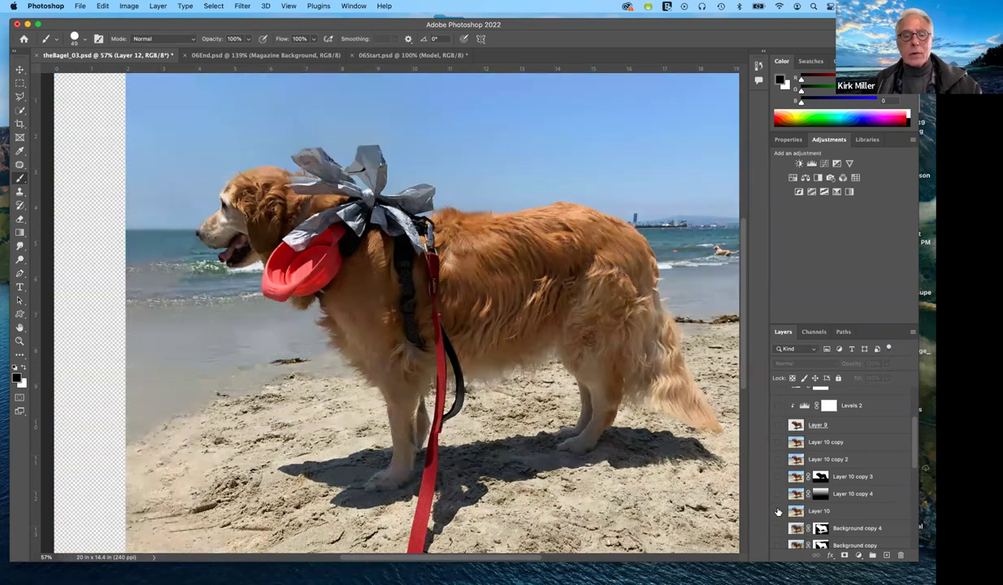
pyautogui.click(778, 511)
pyautogui.click(778, 512)
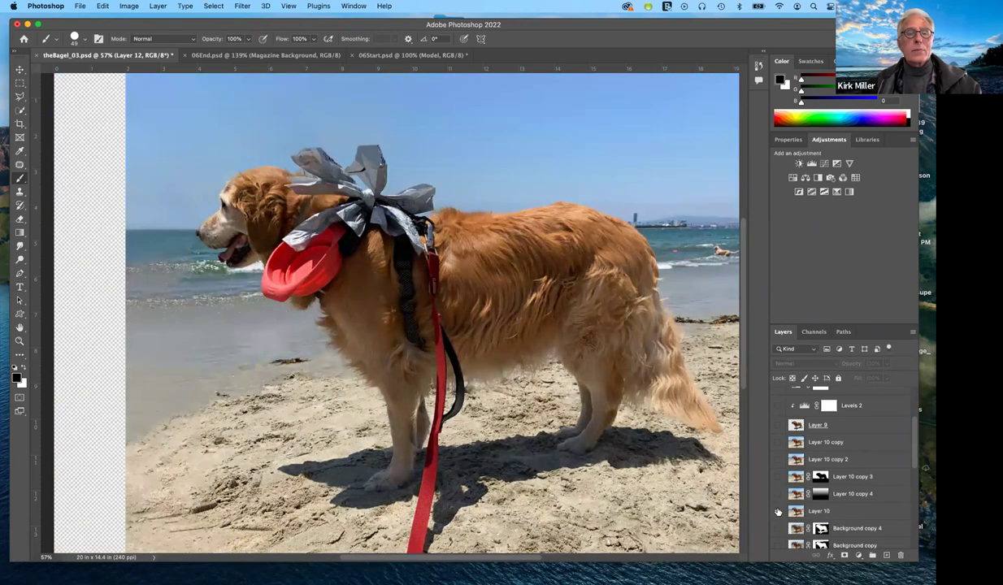
# - Switch Layer 10 on and off repeatedly to compare its effect, leaving it hidden
pyautogui.click(778, 511)
pyautogui.click(778, 511)
pyautogui.click(778, 511)
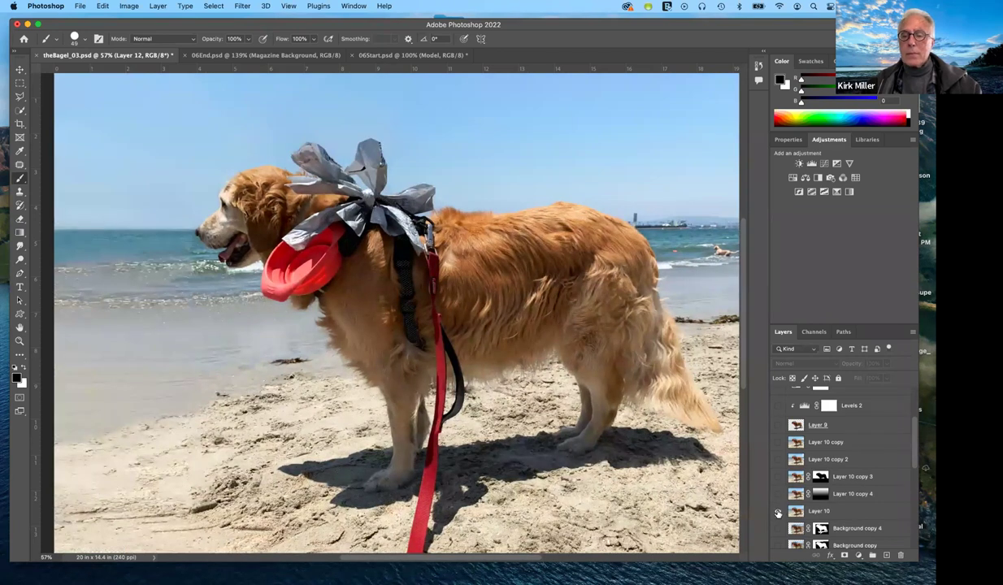
pyautogui.click(778, 511)
pyautogui.click(778, 511)
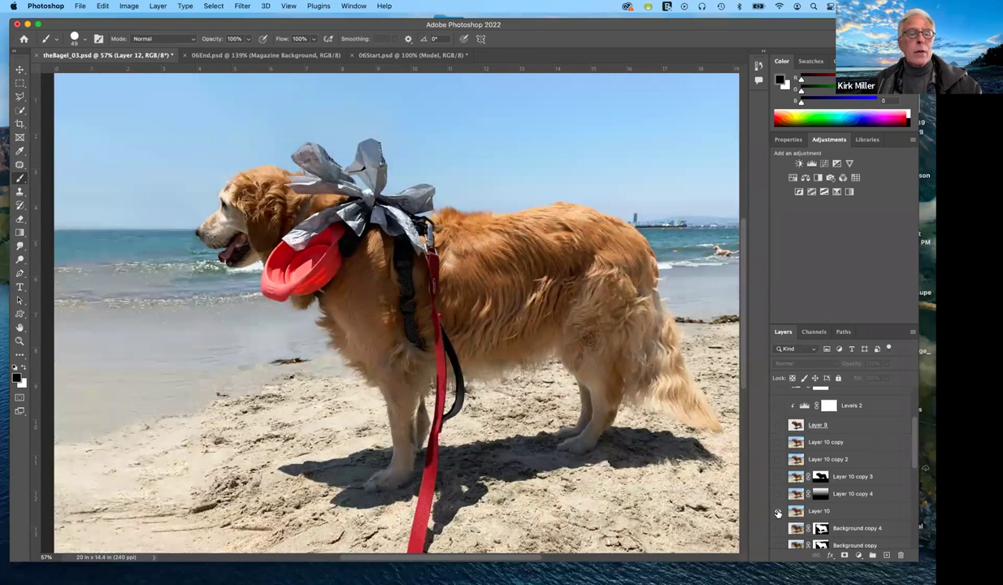
pyautogui.click(778, 512)
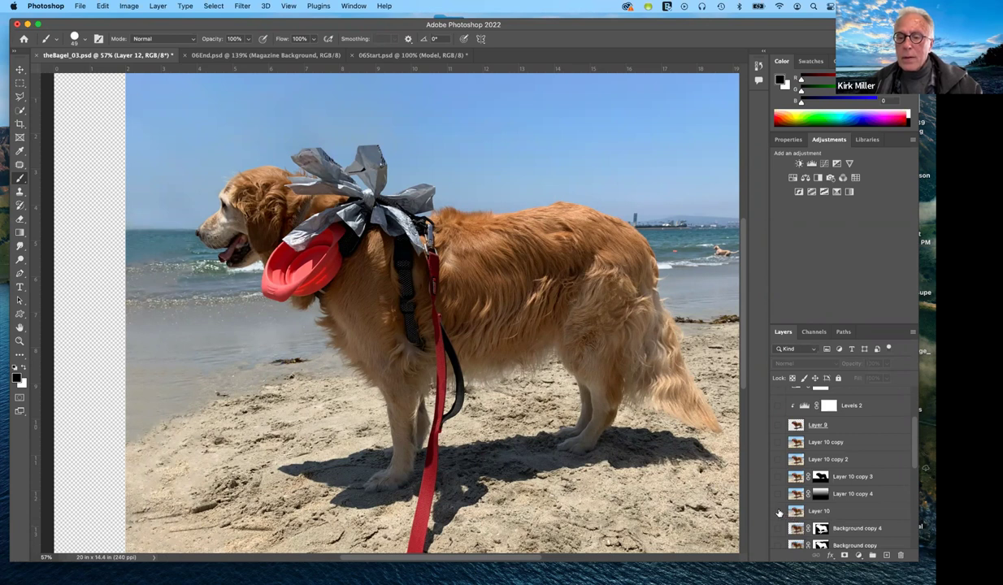
# - Select Layer 7 and switch its visibility off and back on to check what it contributes
pyautogui.scroll(-2, 767, 492)
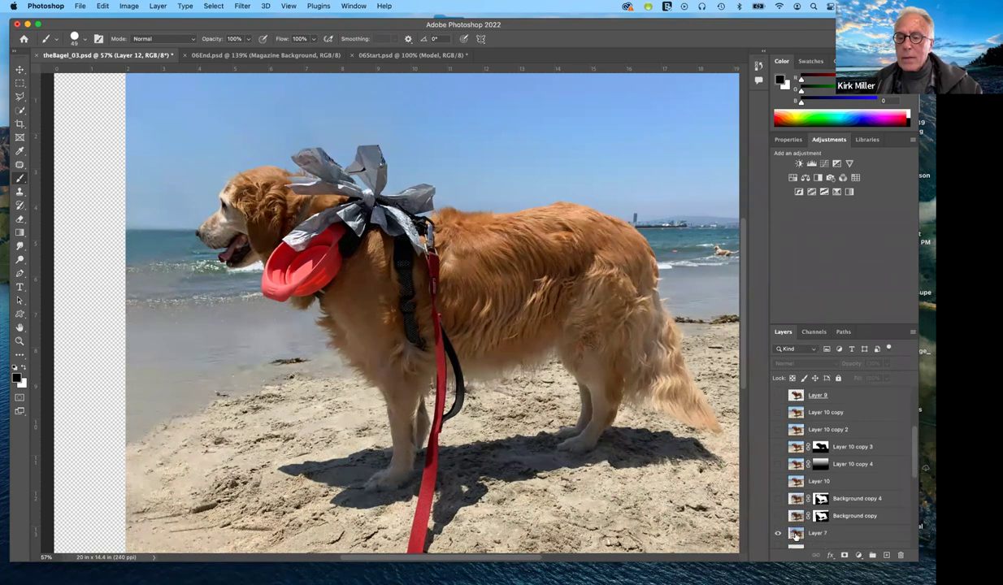
pyautogui.scroll(-1, 795, 534)
pyautogui.click(796, 527)
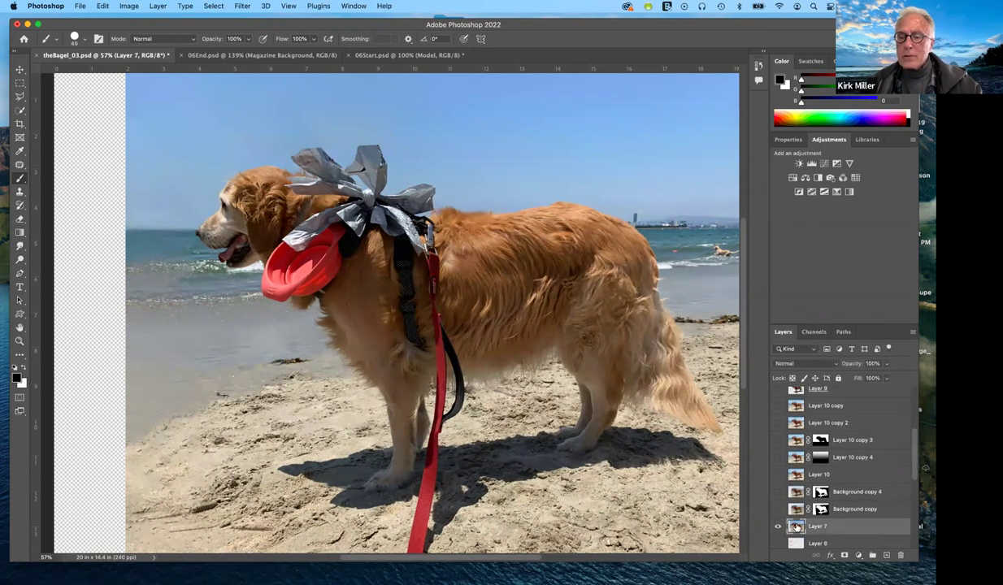
pyautogui.click(778, 527)
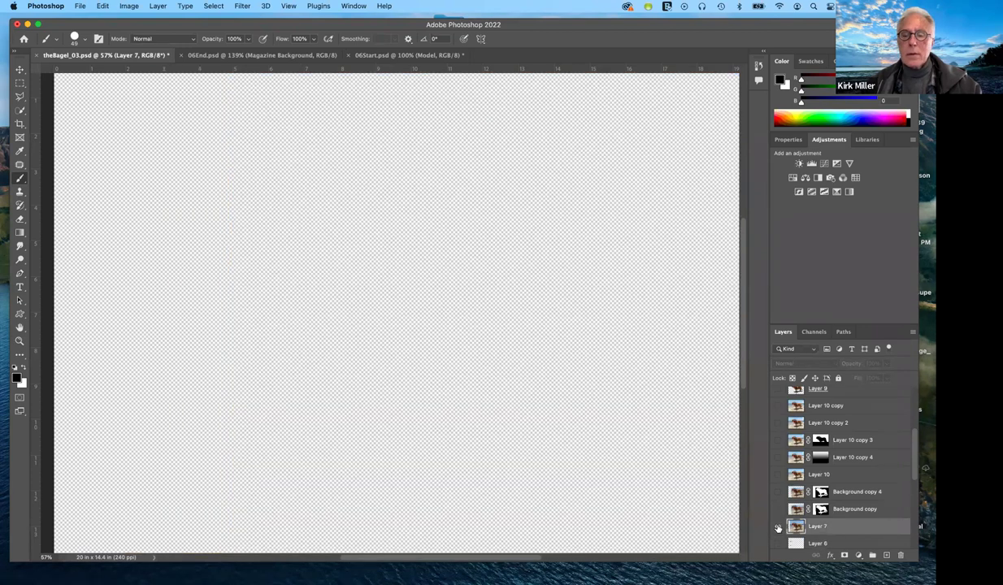
pyautogui.click(778, 527)
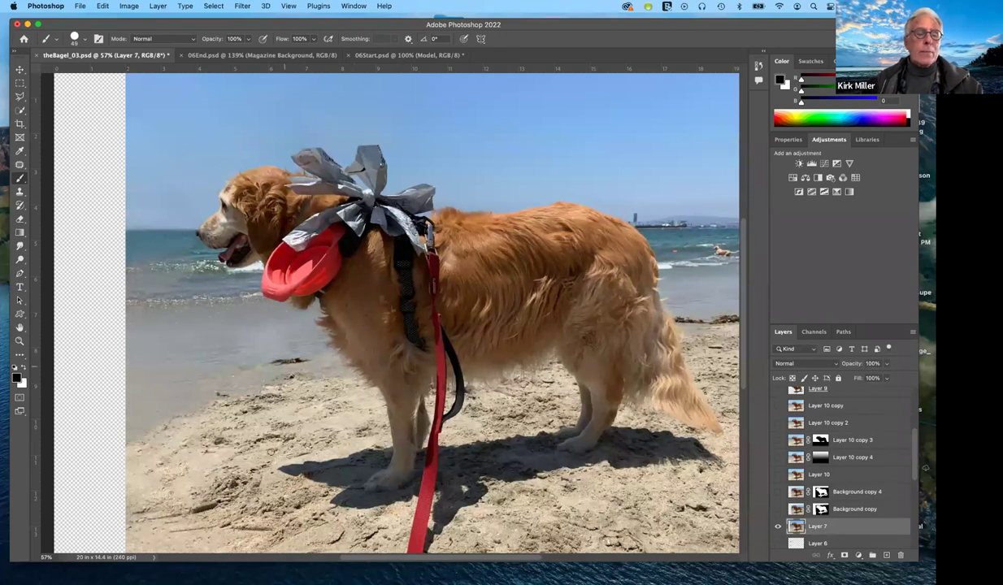
# - Make a full-height rectangular marquee selection covering the transparent strip and the adjoining edge of the photo in front of the dog
pyautogui.hscroll(-8, 274, 443)
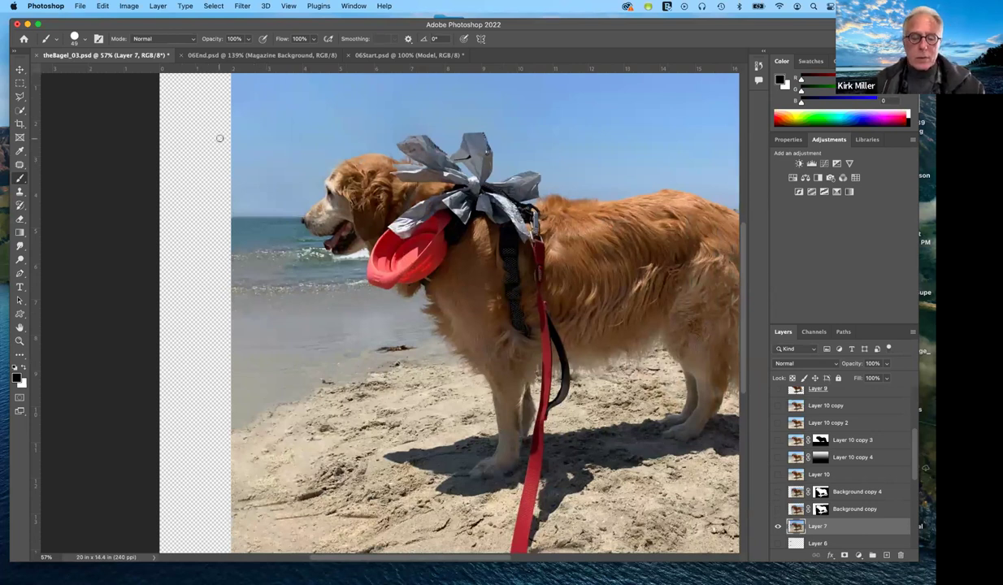
pyautogui.press('super+minus')
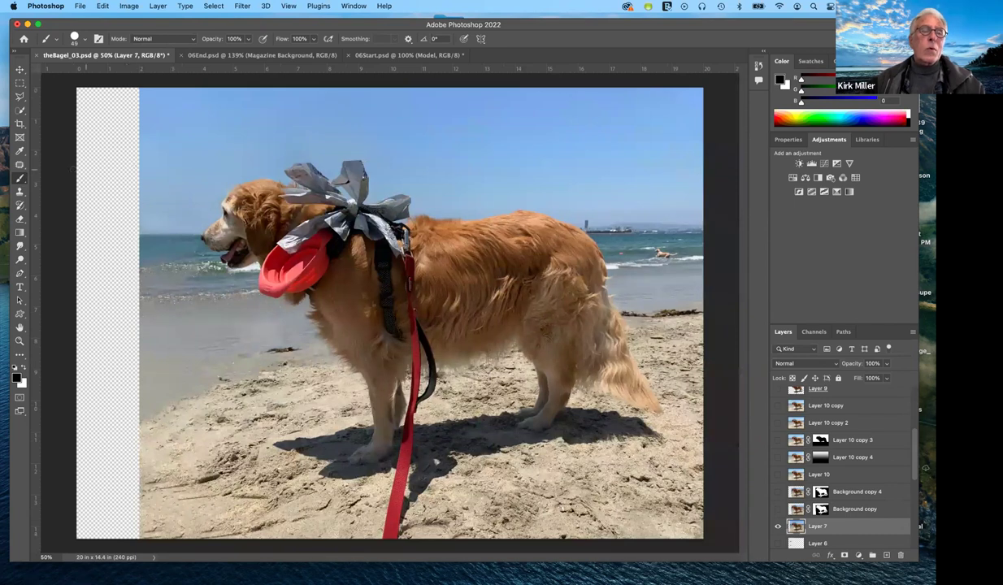
pyautogui.click(20, 83)
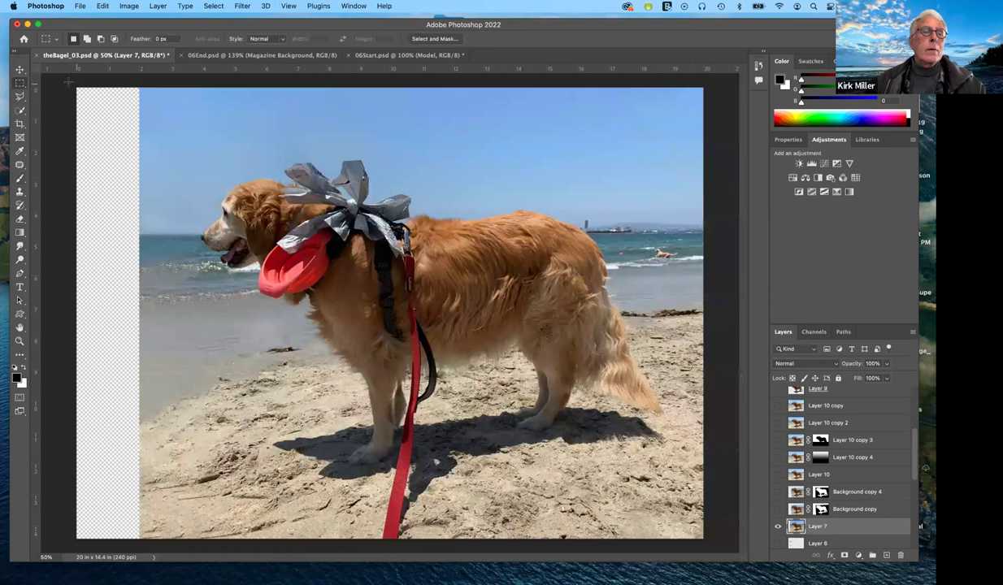
pyautogui.moveTo(94, 85); pyautogui.dragTo(182, 553)
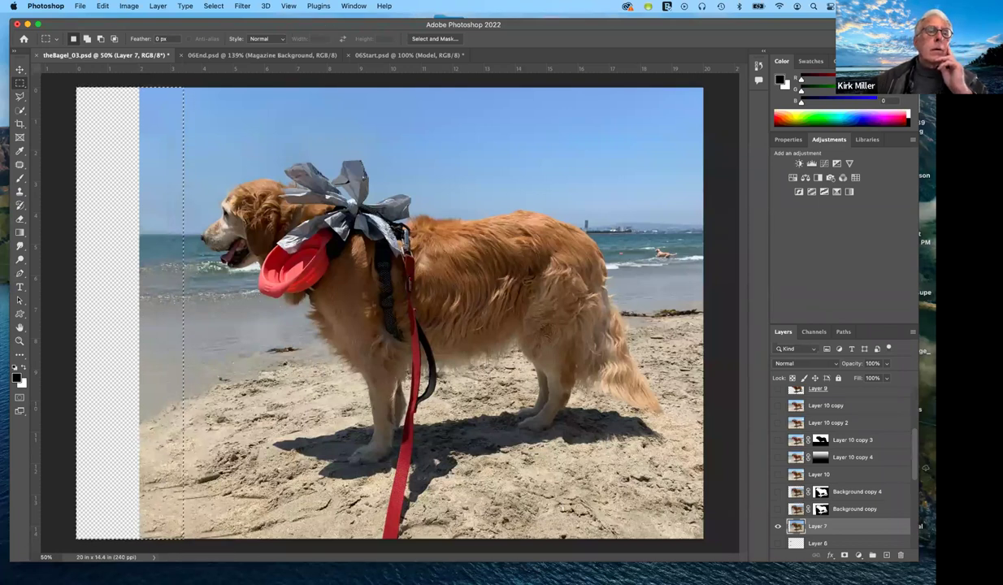
# - Try to fill the selected strip with Content-Aware Fill, brushing the dog, leash and shadow out of the sampling area
pyautogui.click(103, 6)
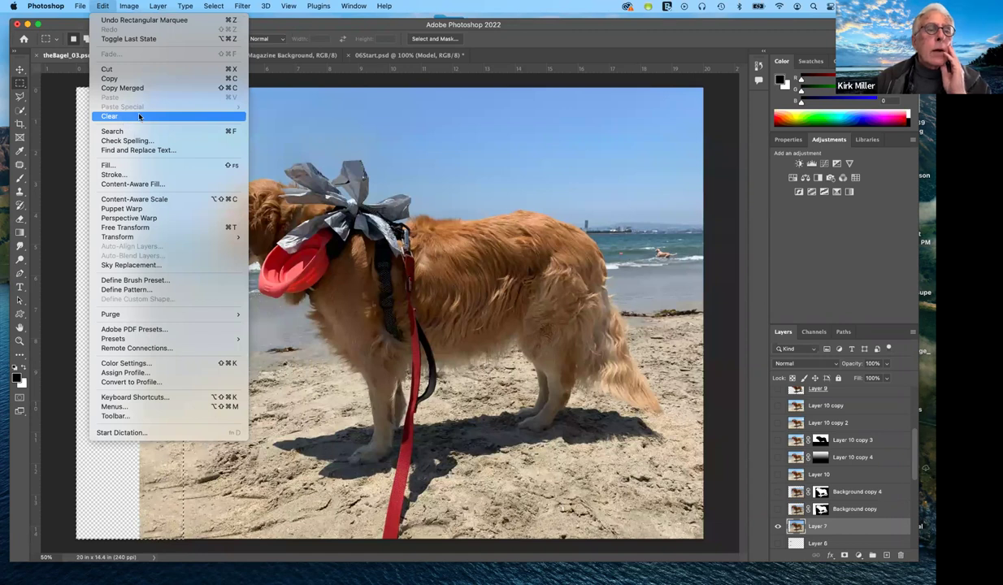
pyautogui.click(130, 185)
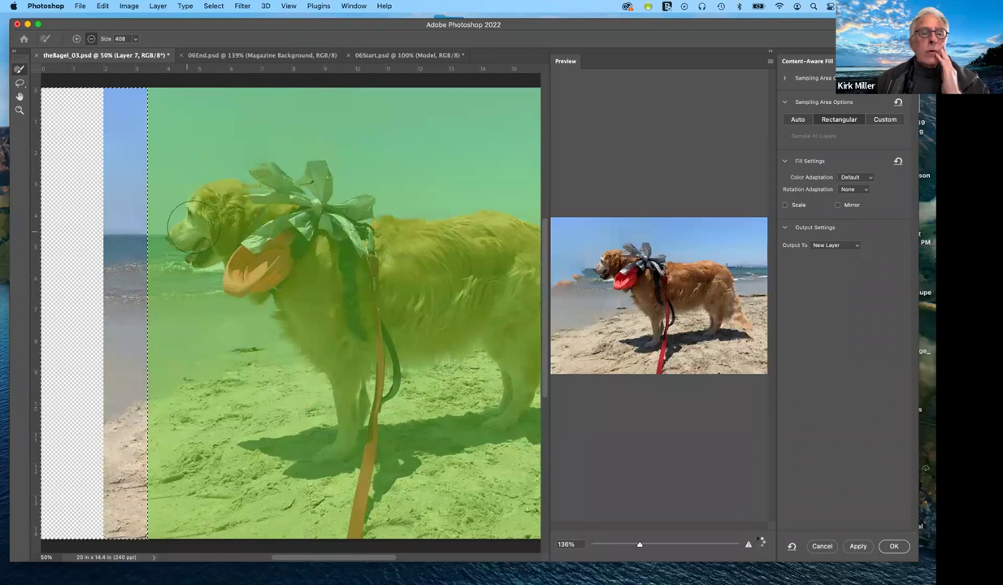
pyautogui.click(189, 230)
pyautogui.moveTo(218, 203)
pyautogui.mouseDown()
pyautogui.moveTo(204, 210)
pyautogui.moveTo(254, 191)
pyautogui.moveTo(261, 175)
pyautogui.moveTo(293, 185)
pyautogui.moveTo(325, 167)
pyautogui.moveTo(340, 199)
pyautogui.moveTo(313, 213)
pyautogui.moveTo(350, 199)
pyautogui.moveTo(374, 230)
pyautogui.moveTo(402, 218)
pyautogui.moveTo(518, 218)
pyautogui.moveTo(504, 244)
pyautogui.moveTo(508, 317)
pyautogui.moveTo(527, 358)
pyautogui.moveTo(516, 390)
pyautogui.mouseUp()
pyautogui.moveTo(515, 413)
pyautogui.mouseDown()
pyautogui.moveTo(497, 402)
pyautogui.moveTo(501, 429)
pyautogui.mouseUp()
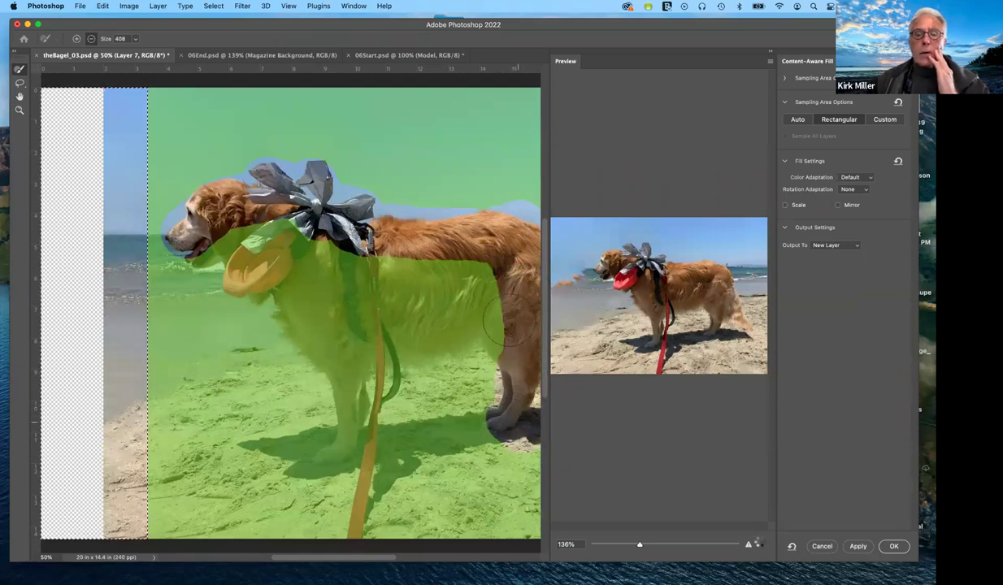
pyautogui.moveTo(479, 265)
pyautogui.mouseDown()
pyautogui.moveTo(350, 260)
pyautogui.moveTo(230, 235)
pyautogui.moveTo(206, 255)
pyautogui.moveTo(293, 301)
pyautogui.moveTo(293, 276)
pyautogui.moveTo(283, 321)
pyautogui.moveTo(325, 362)
pyautogui.moveTo(346, 284)
pyautogui.moveTo(467, 303)
pyautogui.moveTo(484, 329)
pyautogui.moveTo(451, 358)
pyautogui.moveTo(390, 337)
pyautogui.moveTo(338, 349)
pyautogui.moveTo(406, 348)
pyautogui.moveTo(338, 370)
pyautogui.moveTo(346, 427)
pyautogui.moveTo(256, 435)
pyautogui.moveTo(268, 459)
pyautogui.moveTo(285, 464)
pyautogui.moveTo(355, 456)
pyautogui.moveTo(346, 520)
pyautogui.moveTo(383, 402)
pyautogui.moveTo(439, 430)
pyautogui.moveTo(471, 410)
pyautogui.mouseUp()
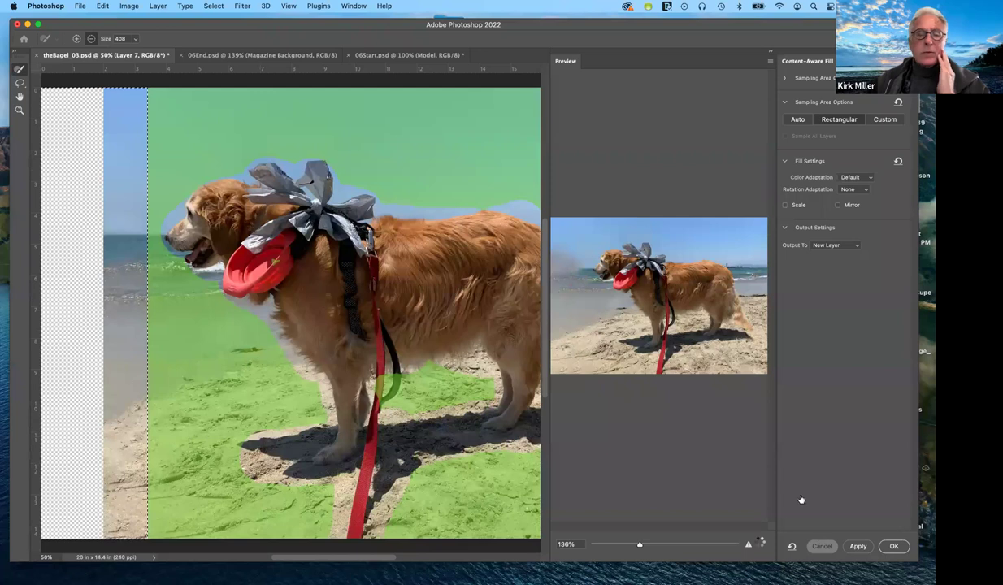
pyautogui.press('Return')
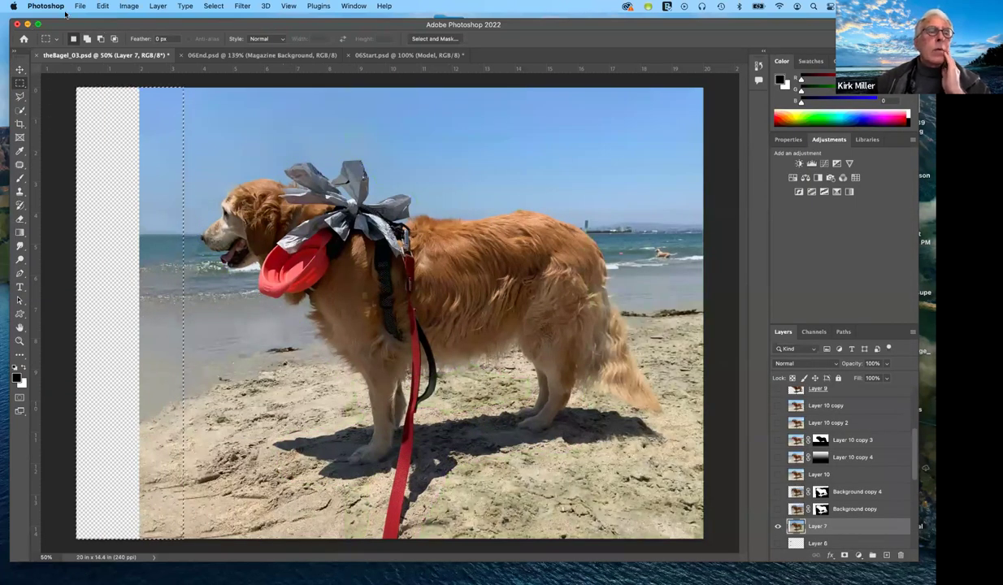
# - Stretch the selected edge of Layer 7 with Content-Aware Scale across the transparent strip to the canvas edge, and deselect
pyautogui.click(103, 6)
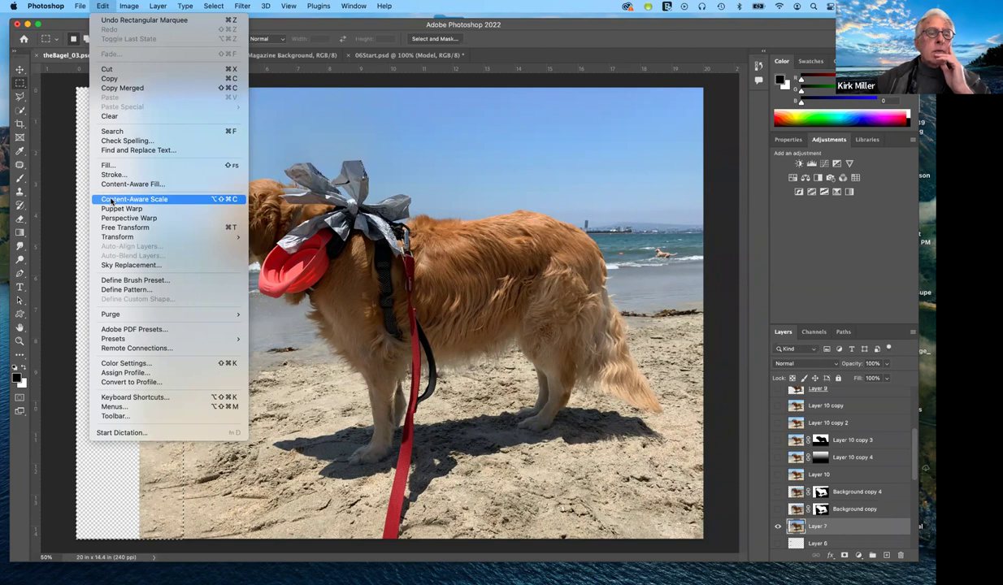
pyautogui.click(111, 200)
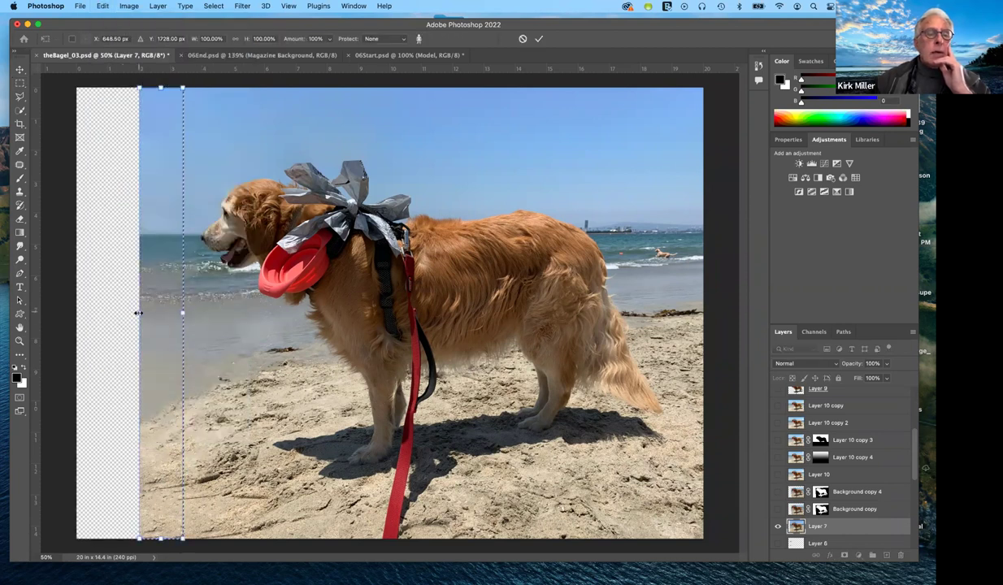
pyautogui.moveTo(138, 312); pyautogui.dragTo(75, 307)
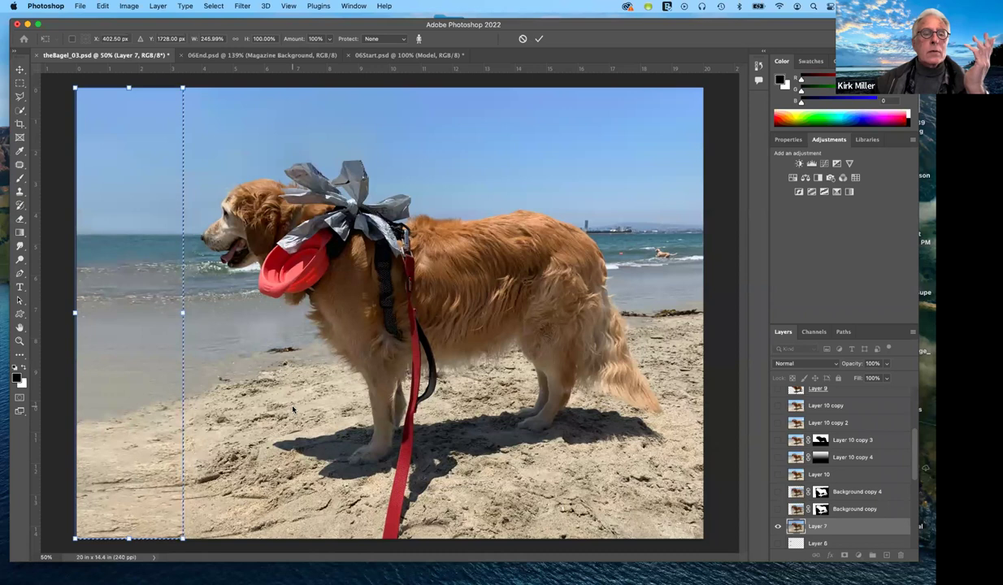
pyautogui.press('Return')
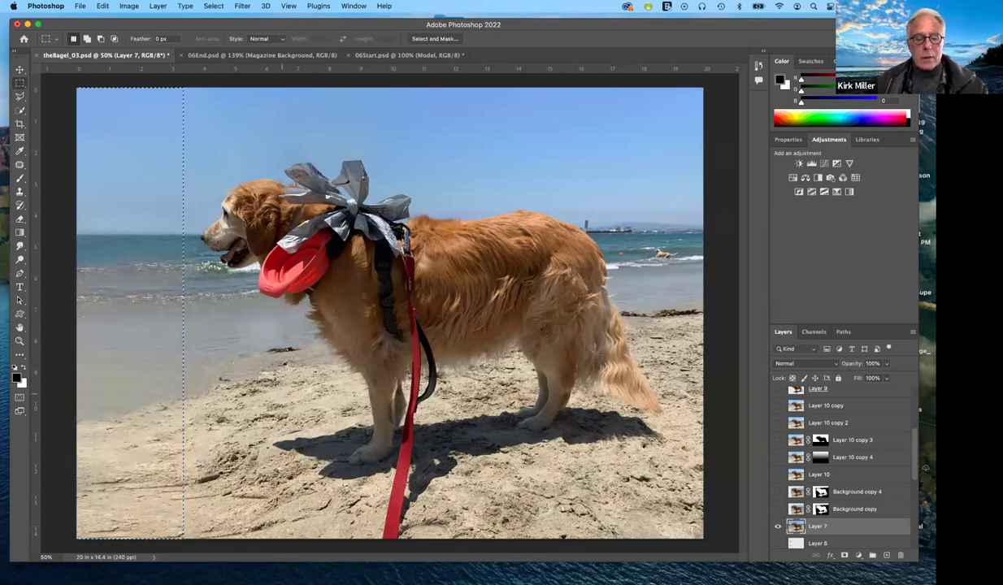
pyautogui.press('super+d')
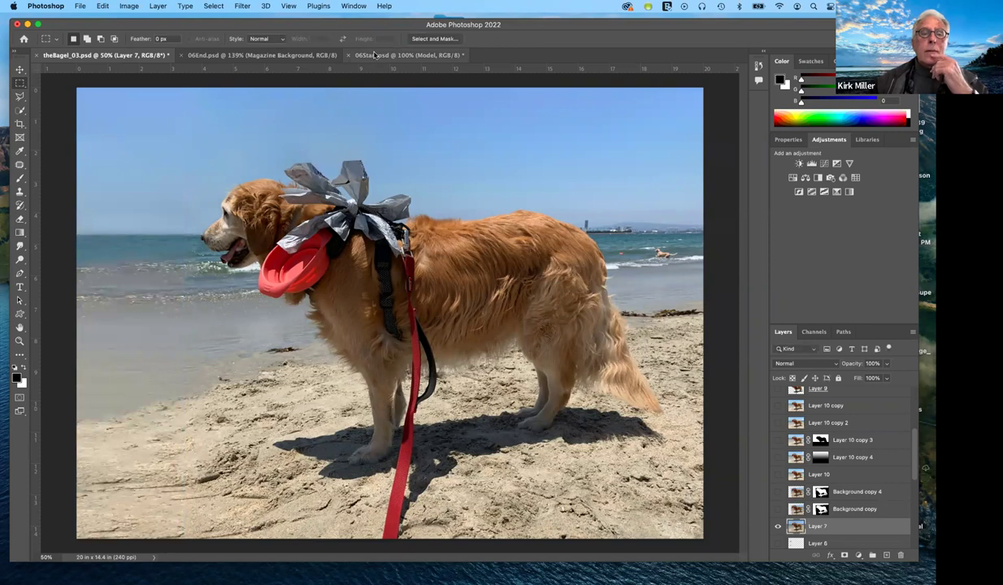
# - Switch to 06Start.psd and select the woman on the Model layer by framing her with the Object Selection tool
pyautogui.click(379, 56)
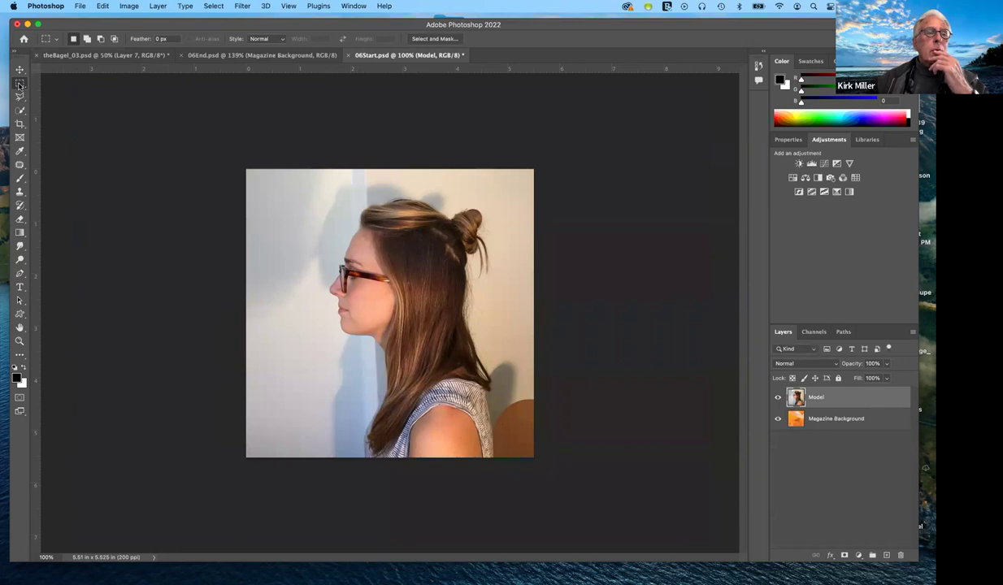
pyautogui.rightClick(20, 84)
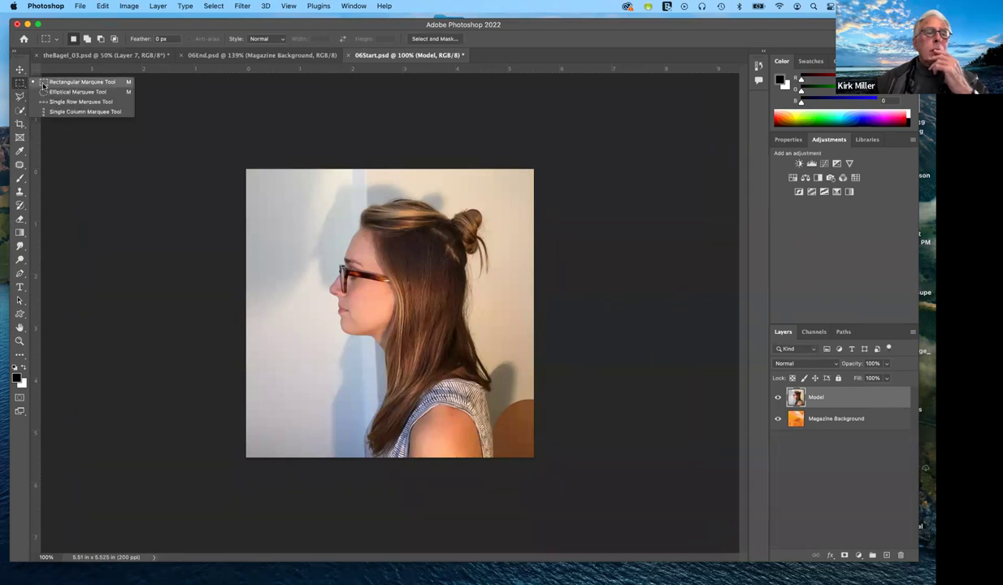
pyautogui.click(43, 82)
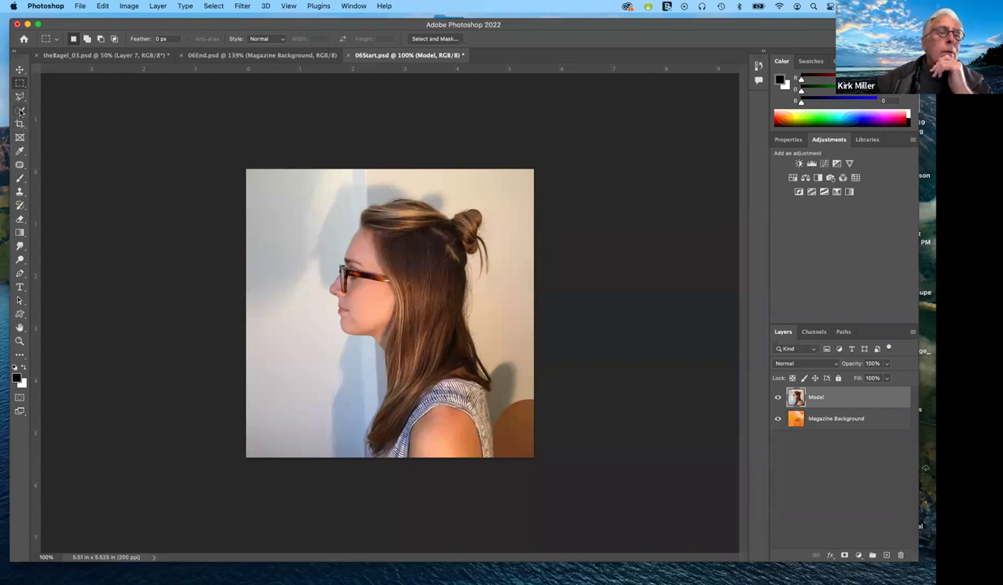
pyautogui.click(21, 111)
pyautogui.rightClick(21, 111)
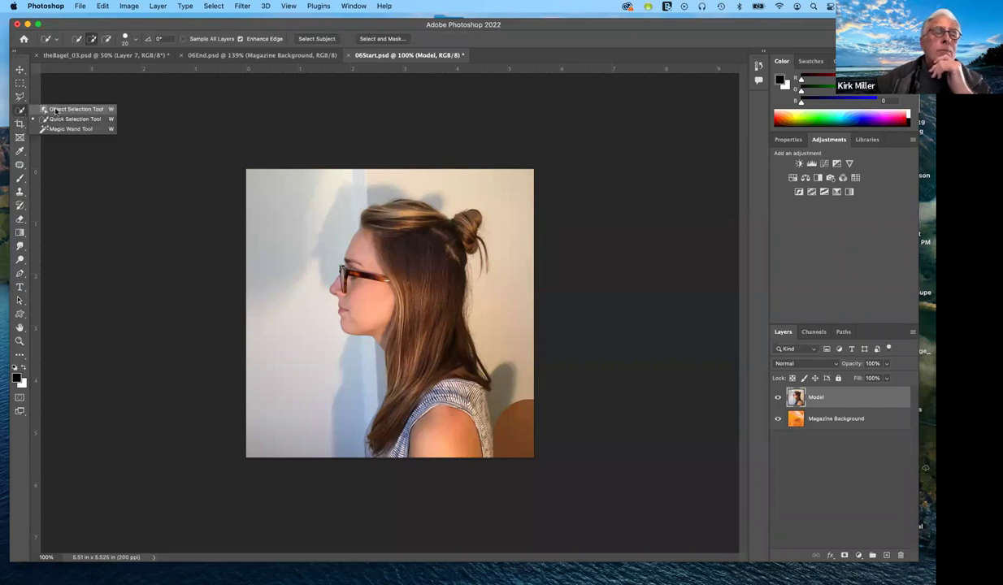
pyautogui.click(55, 110)
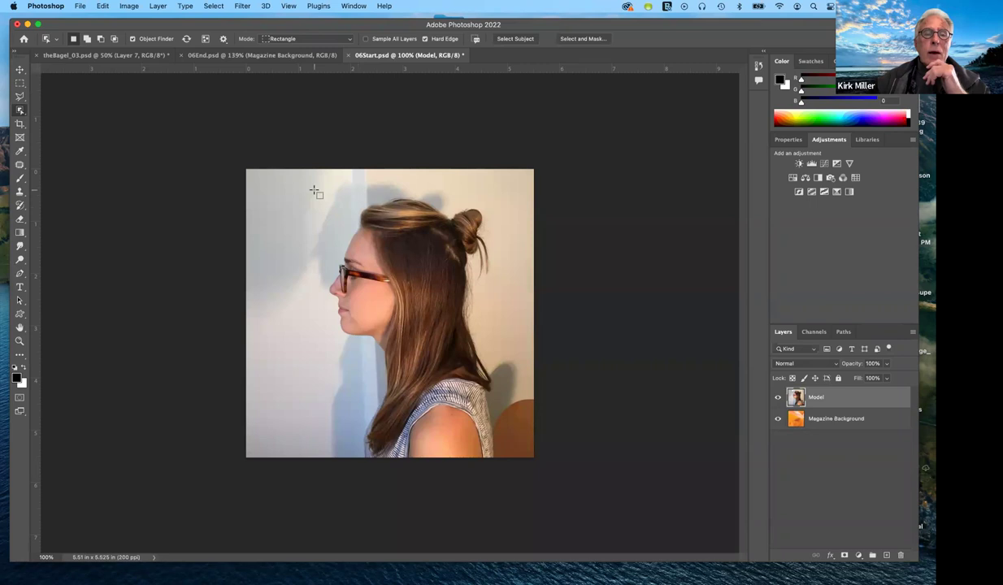
pyautogui.moveTo(316, 192); pyautogui.dragTo(502, 487)
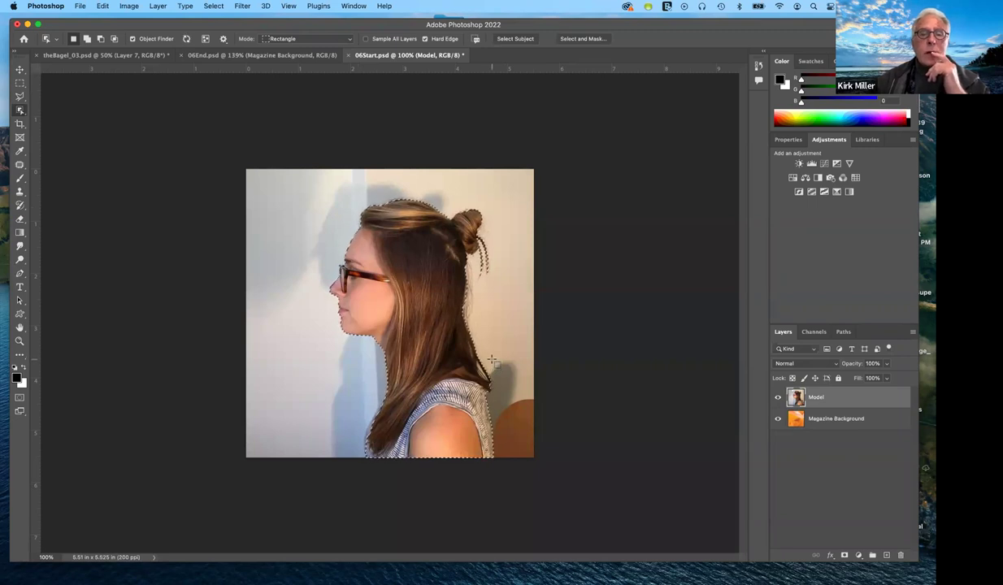
# - Switch to the Quick Selection tool and open the woman's selection in Select and Mask
pyautogui.scroll(4, 492, 363)
pyautogui.scroll(1, 493, 362)
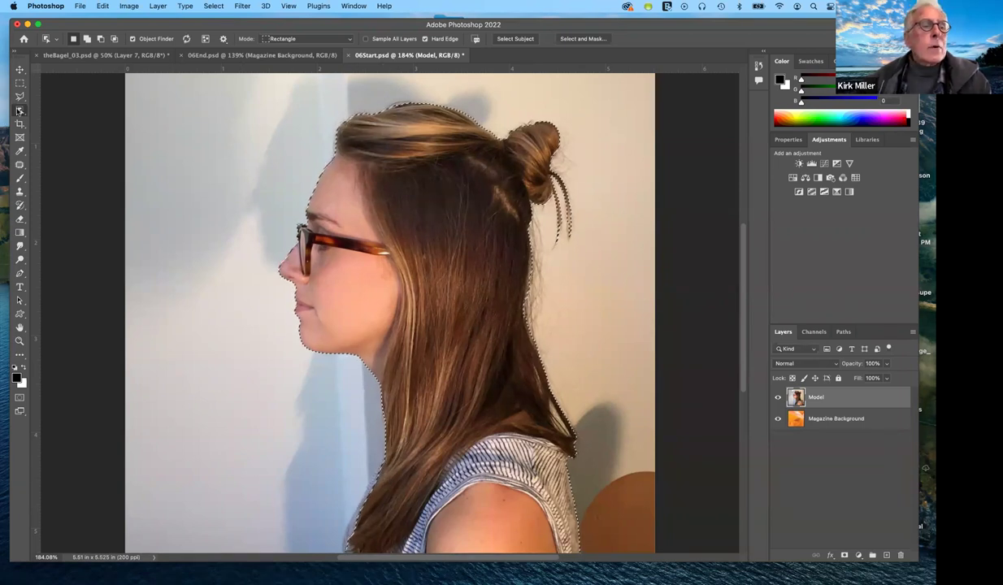
pyautogui.click(20, 112)
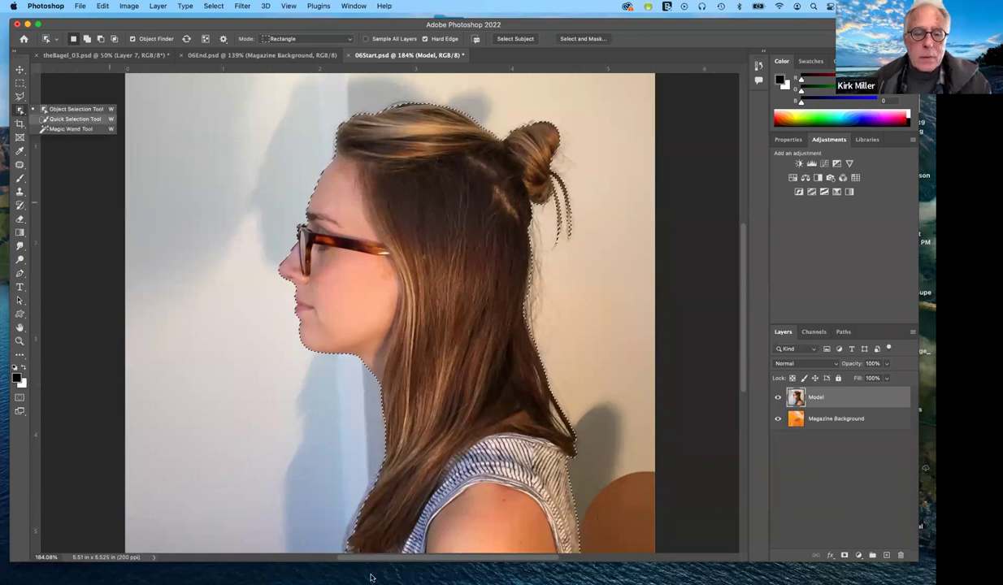
pyautogui.click(65, 119)
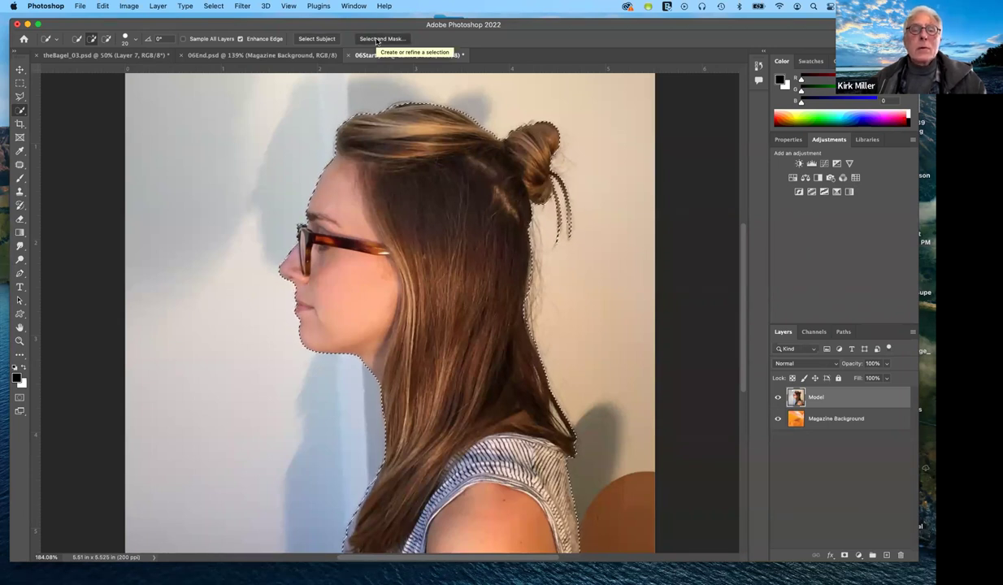
pyautogui.click(376, 41)
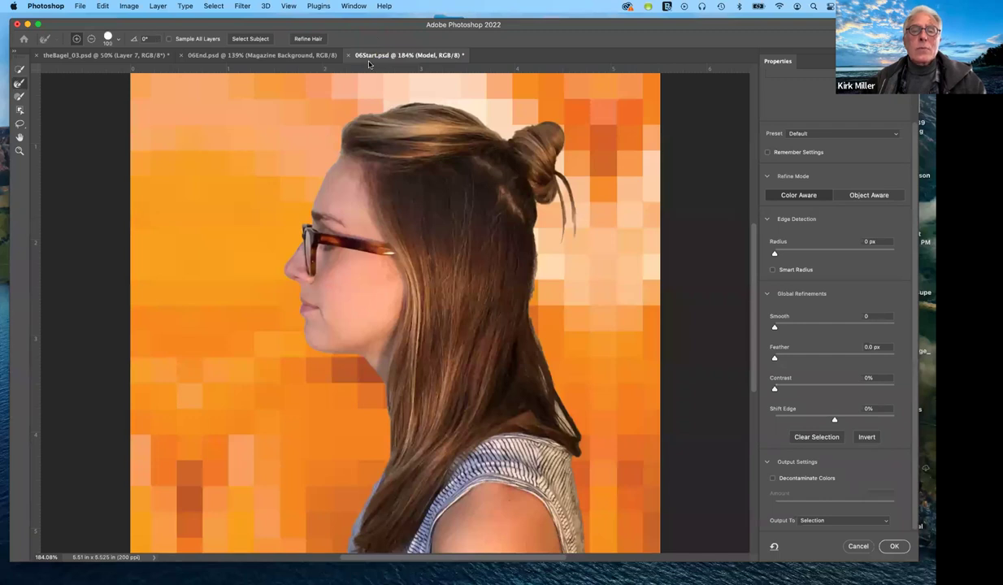
# - Refine the selection edge around the loose strands below the bun and down the back hair with a size 50 Refine Edge brush
pyautogui.press('[')
pyautogui.press('[')
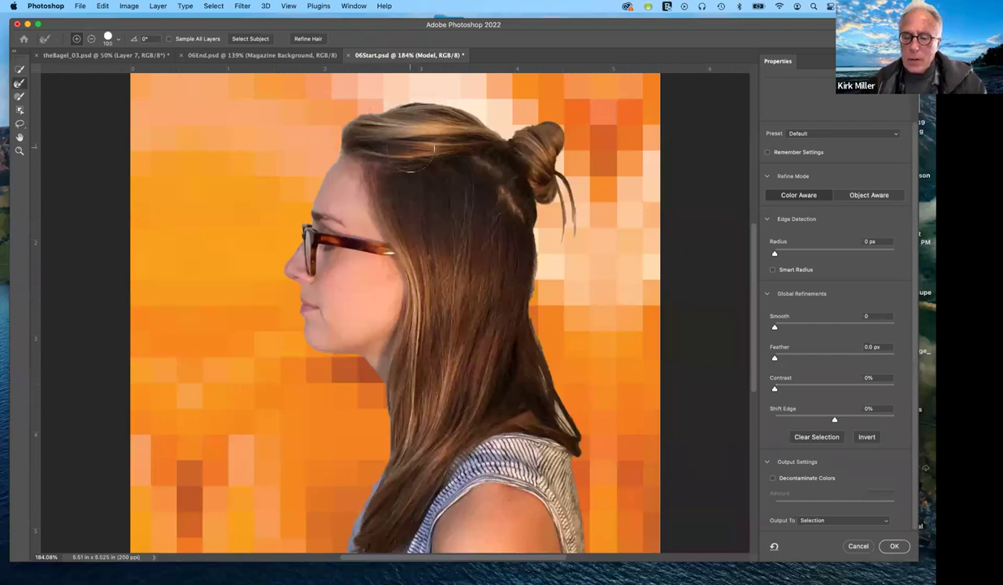
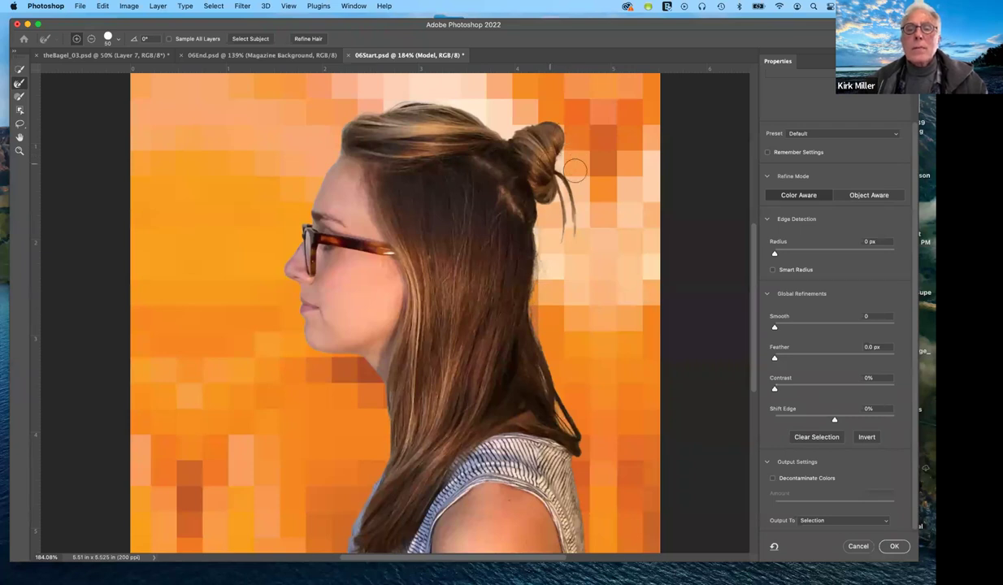
pyautogui.moveTo(579, 214)
pyautogui.mouseDown()
pyautogui.moveTo(559, 207)
pyautogui.moveTo(569, 226)
pyautogui.moveTo(561, 238)
pyautogui.moveTo(573, 224)
pyautogui.moveTo(576, 233)
pyautogui.mouseUp()
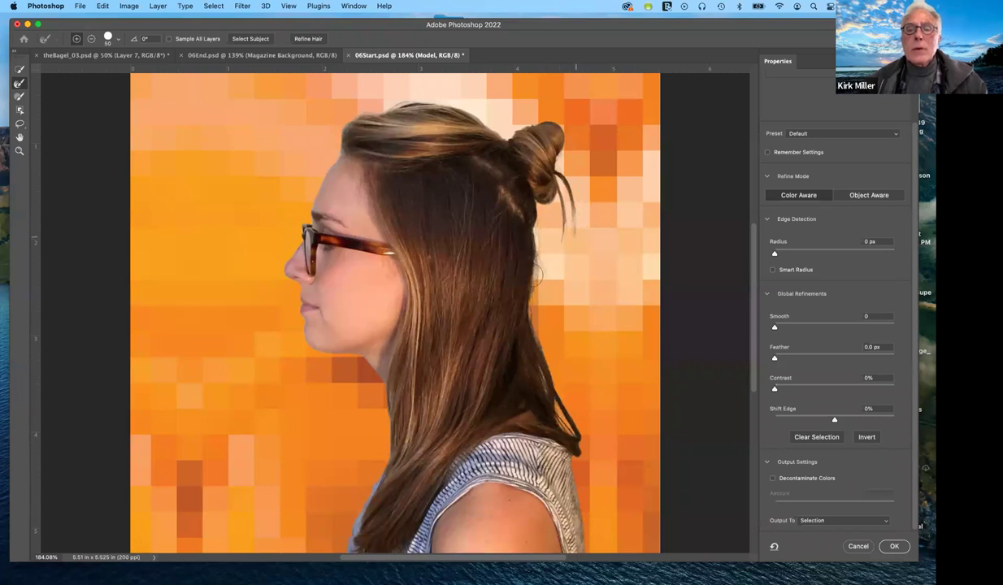
pyautogui.moveTo(539, 250); pyautogui.dragTo(543, 333)
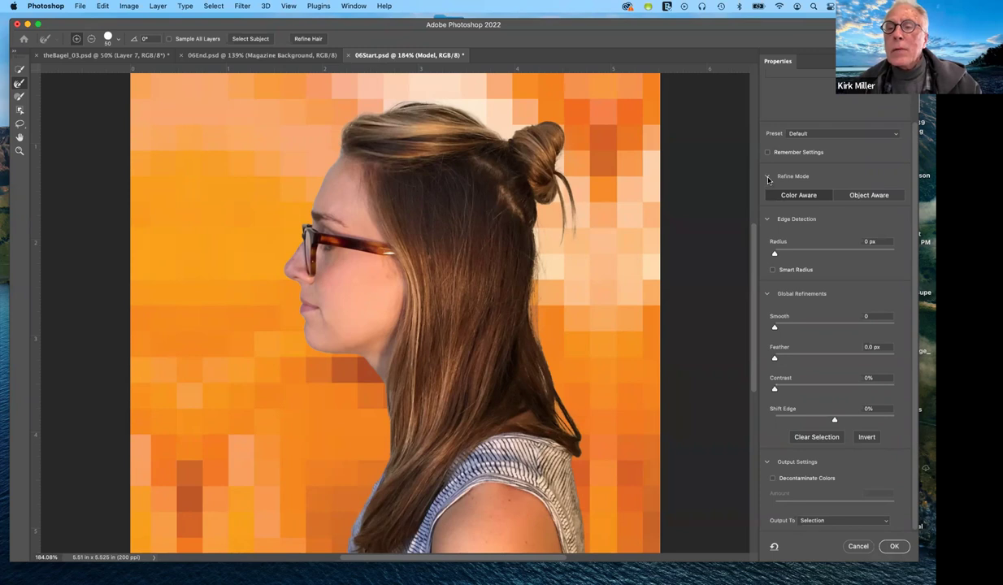
# - Enable Smart Radius, set Smooth to 2, and output the decontaminated selection at 100% as a new layer with layer mask
pyautogui.click(773, 270)
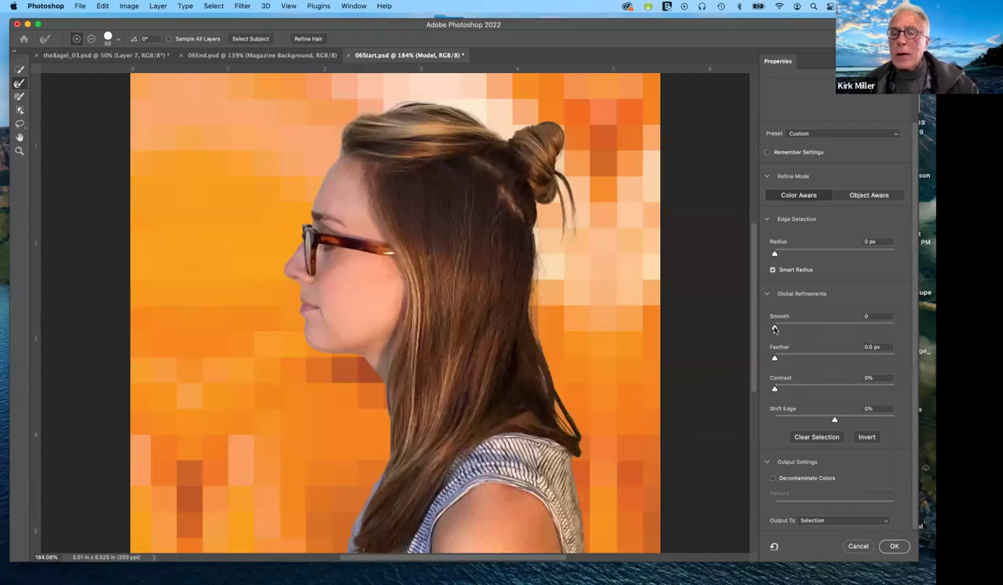
pyautogui.moveTo(775, 329); pyautogui.dragTo(776, 329)
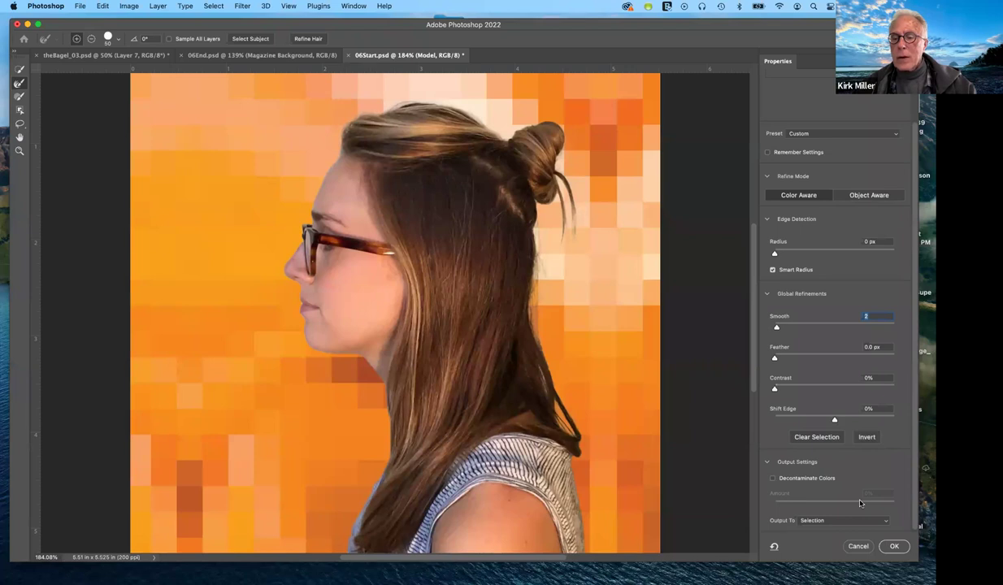
pyautogui.click(774, 481)
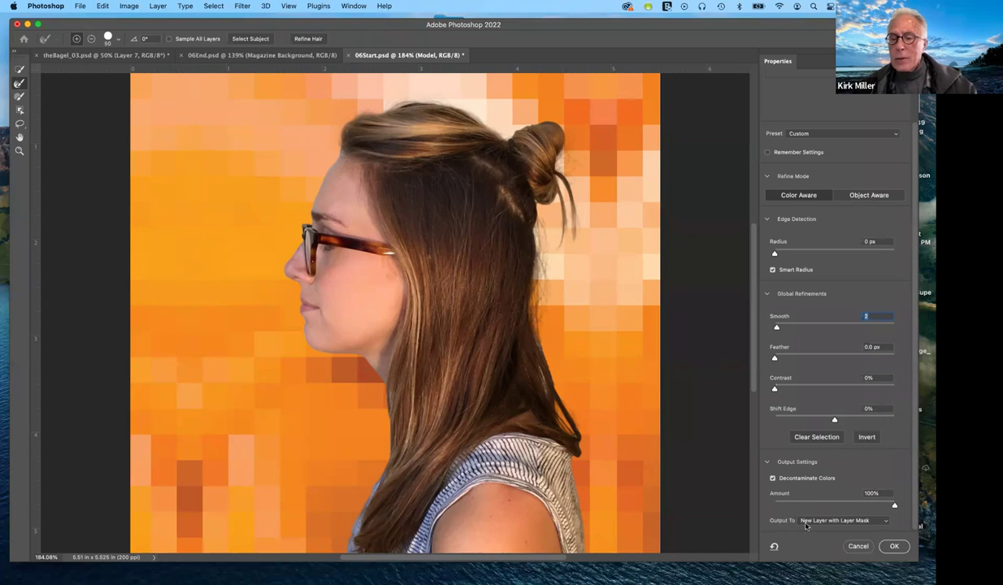
pyautogui.click(895, 547)
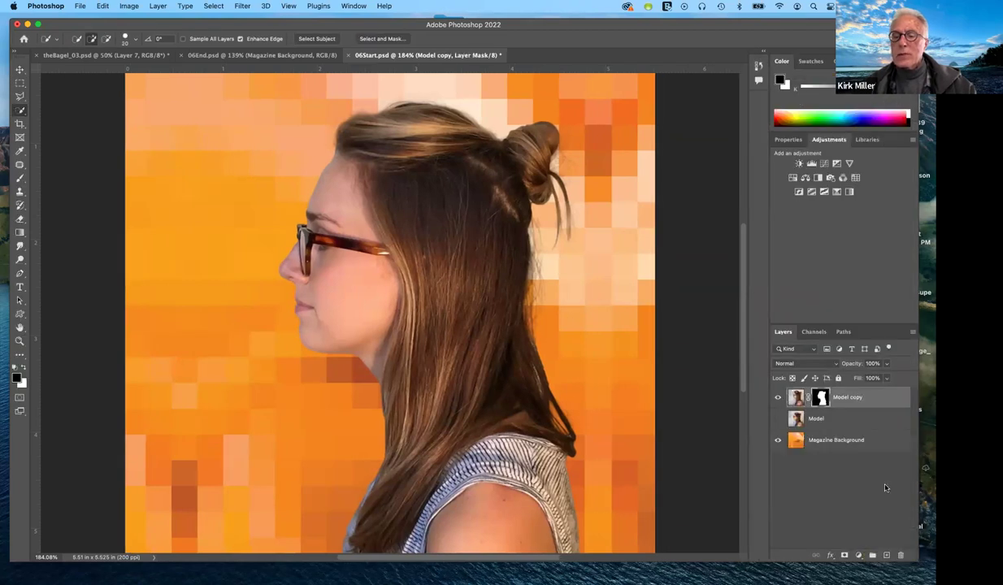
# - Compare the masked Model copy layer with the original Model layer by switching their visibility
pyautogui.click(778, 398)
pyautogui.click(778, 419)
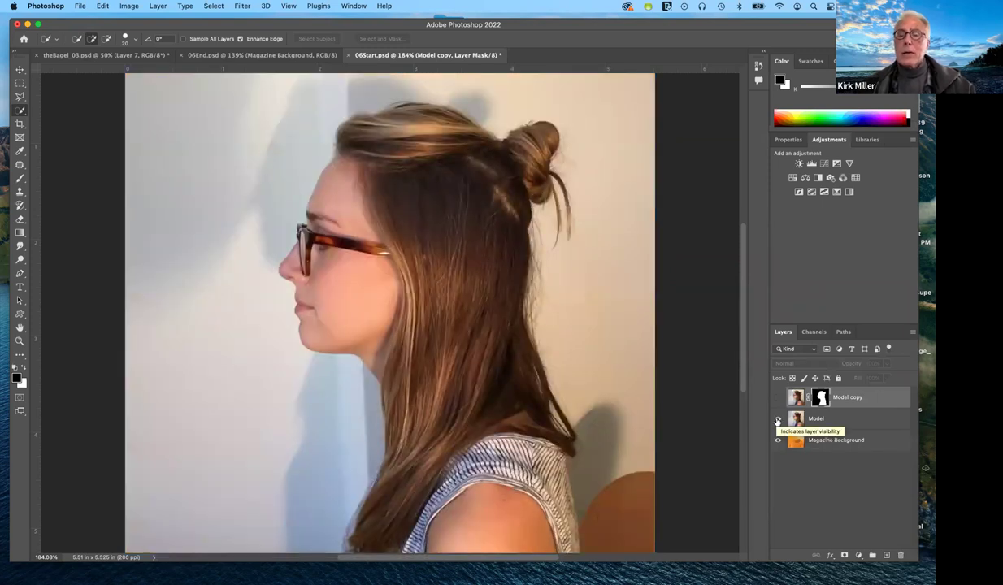
pyautogui.click(778, 419)
pyautogui.click(777, 398)
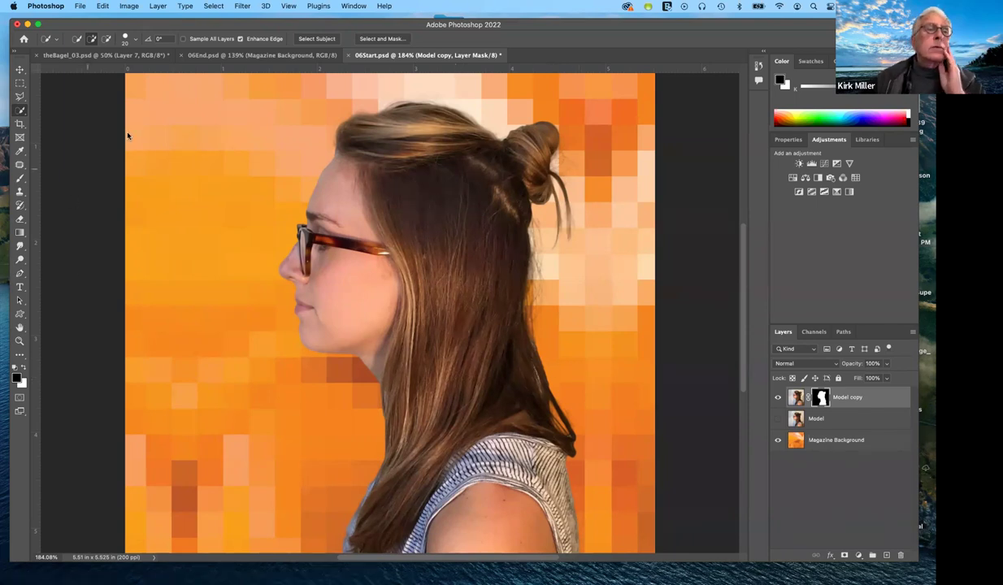
pyautogui.click(103, 7)
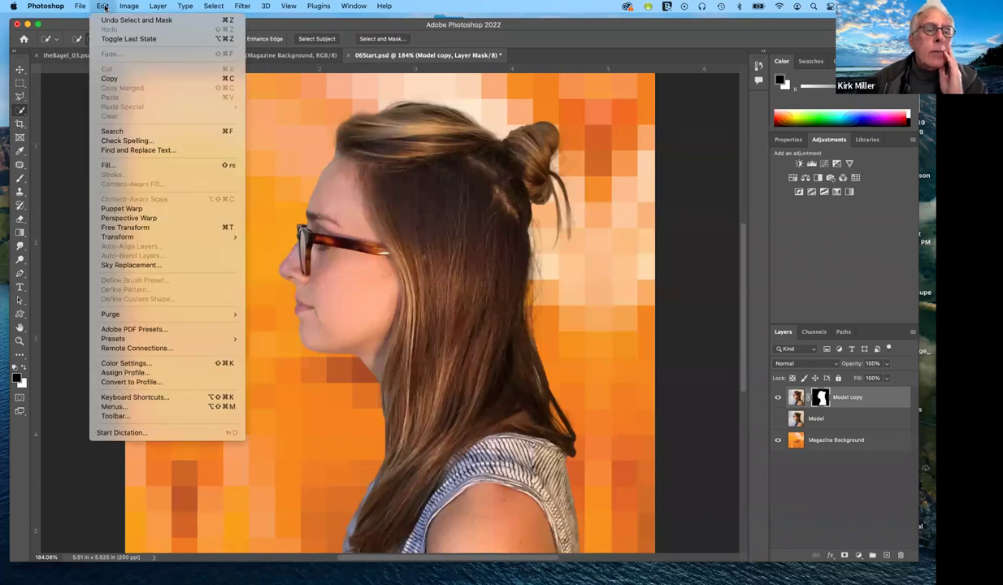
pyautogui.click(103, 6)
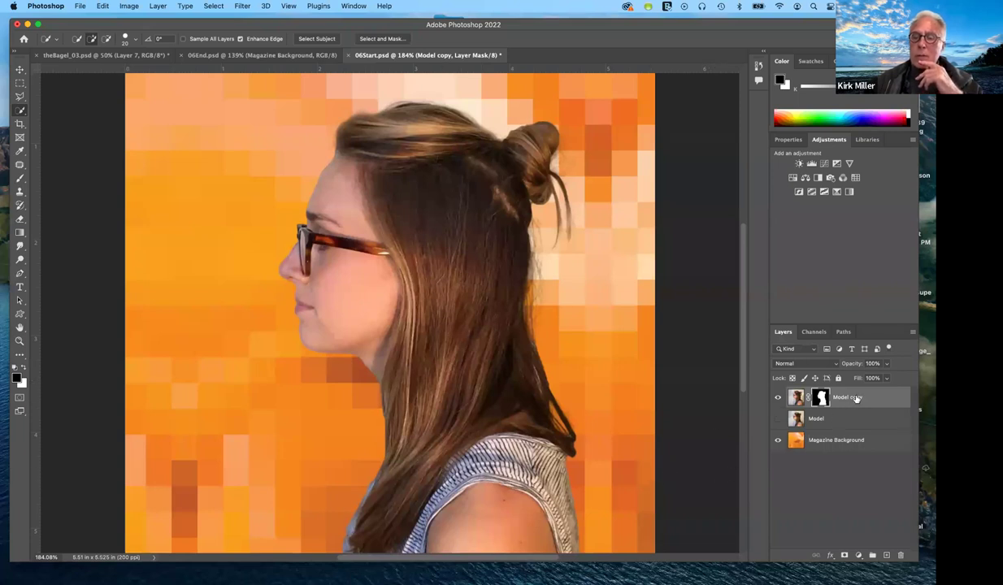
# - Duplicate the Model copy layer with the source layer hidden, and apply the layer mask on the duplicate
pyautogui.click(856, 398)
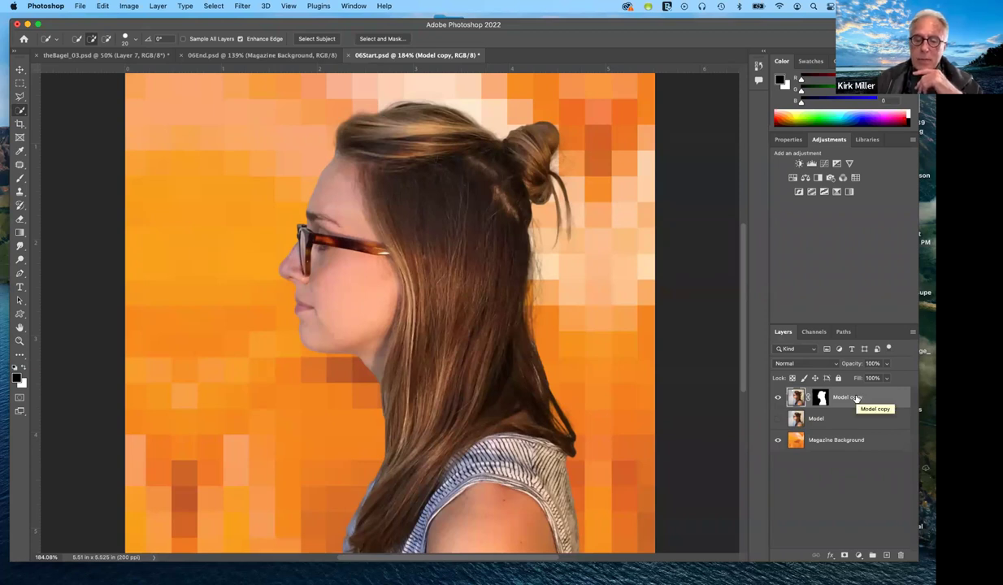
pyautogui.press('super+j')
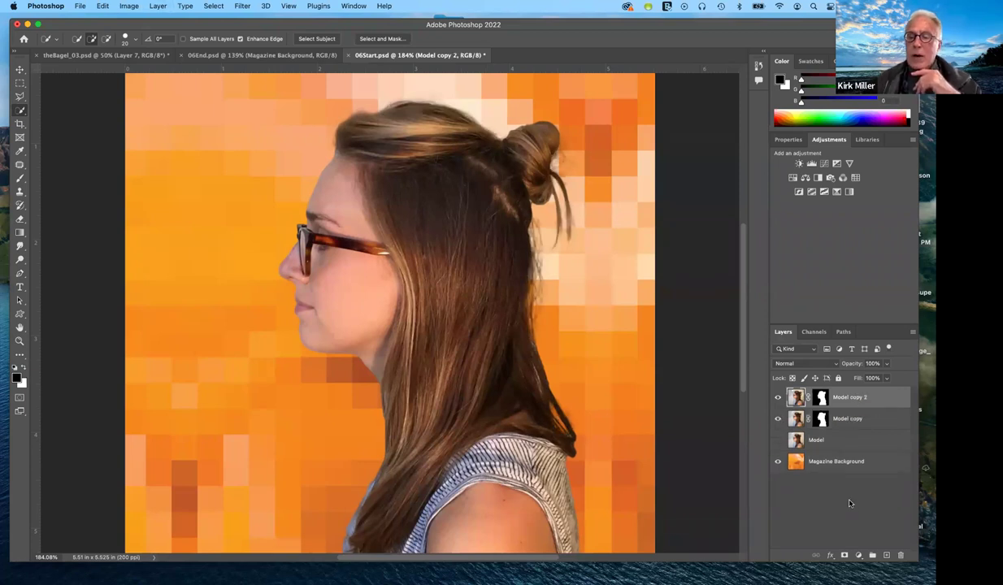
pyautogui.click(778, 419)
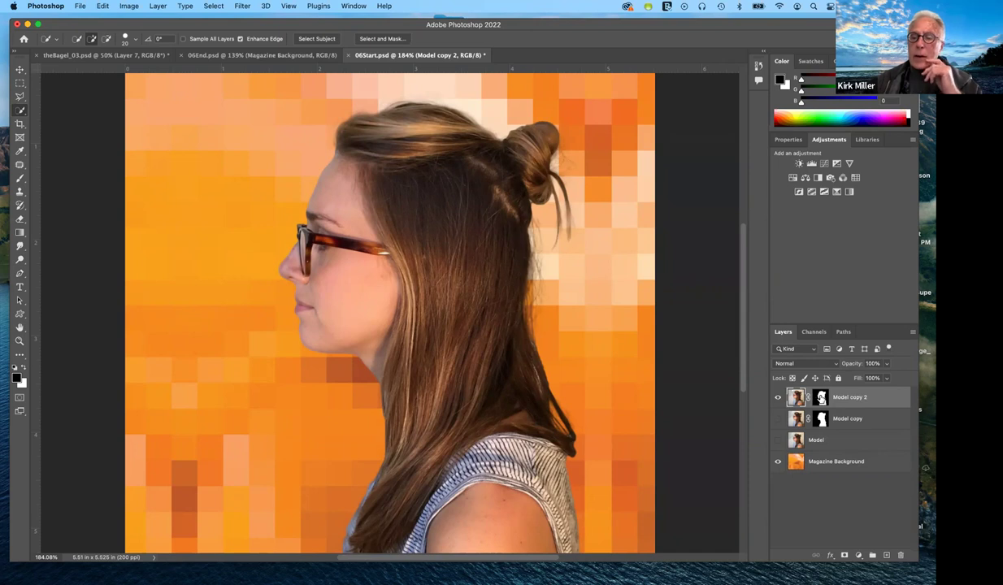
pyautogui.moveTo(820, 397); pyautogui.dragTo(900, 560)
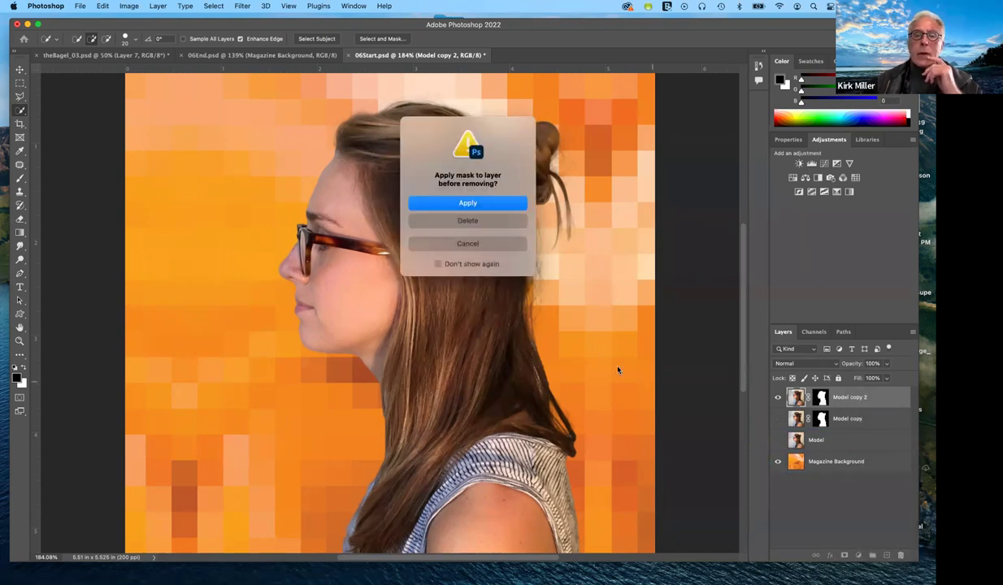
pyautogui.click(454, 197)
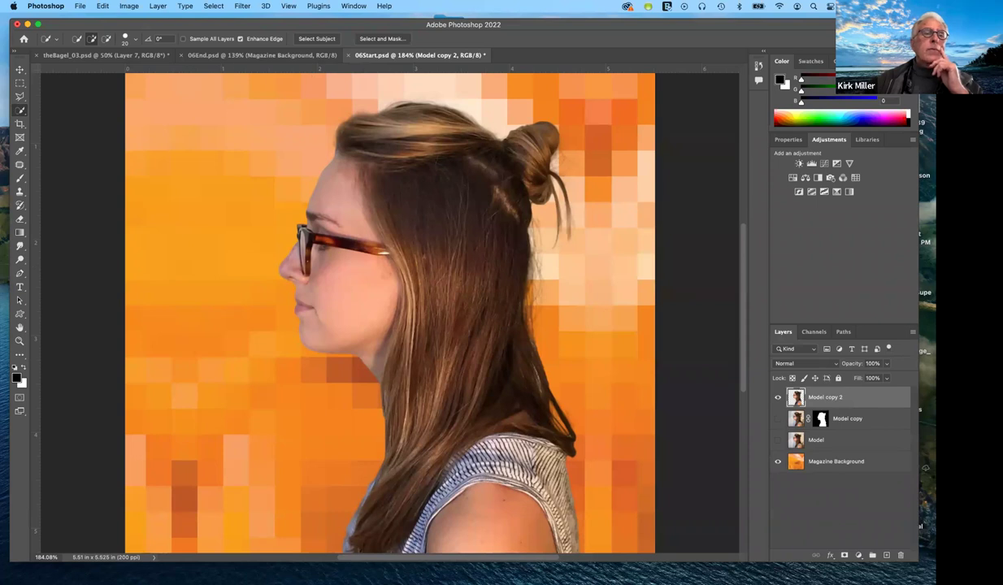
# - Start Puppet Warp on the Model copy 2 layer
pyautogui.click(104, 7)
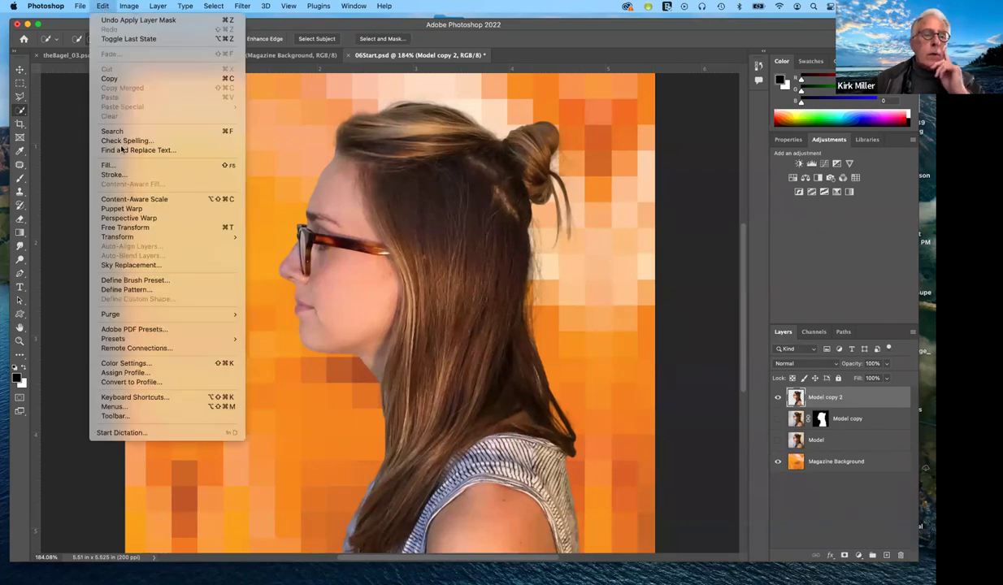
pyautogui.click(122, 210)
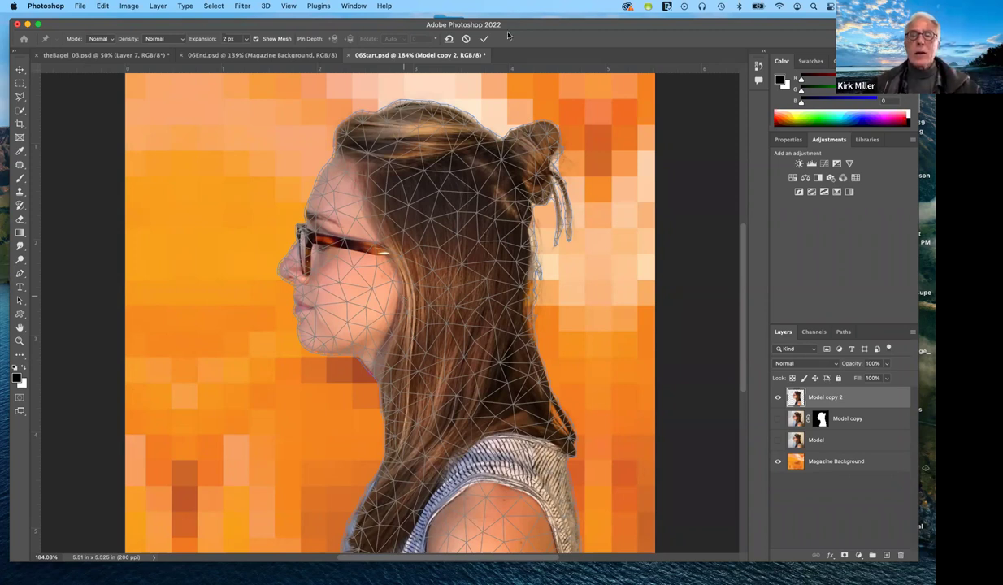
# - Try moving the woman with a single Puppet Warp pin on her bun, and delete that pin
pyautogui.moveTo(537, 126); pyautogui.dragTo(583, 147)
pyautogui.moveTo(536, 116); pyautogui.dragTo(534, 112)
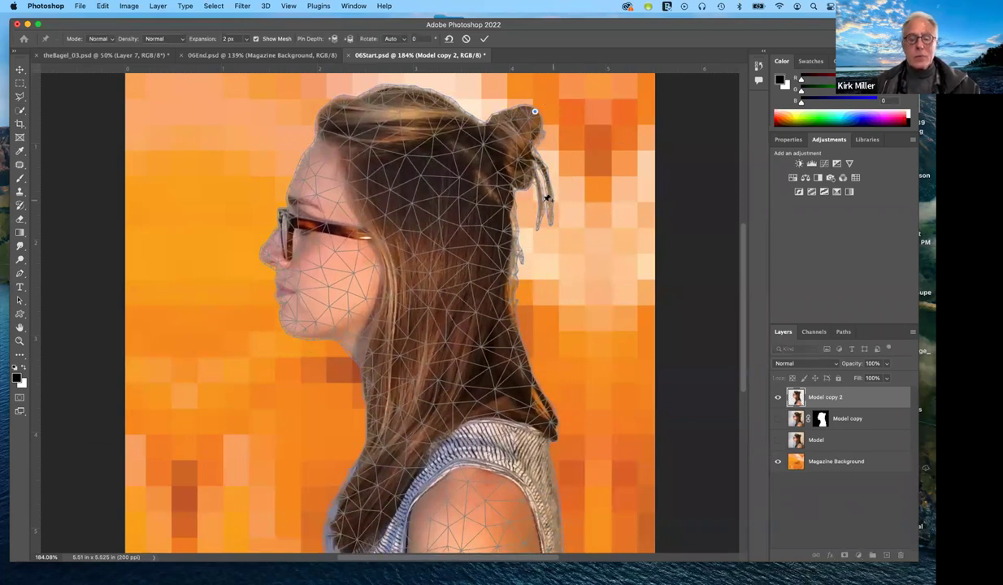
pyautogui.press('BackSpace')
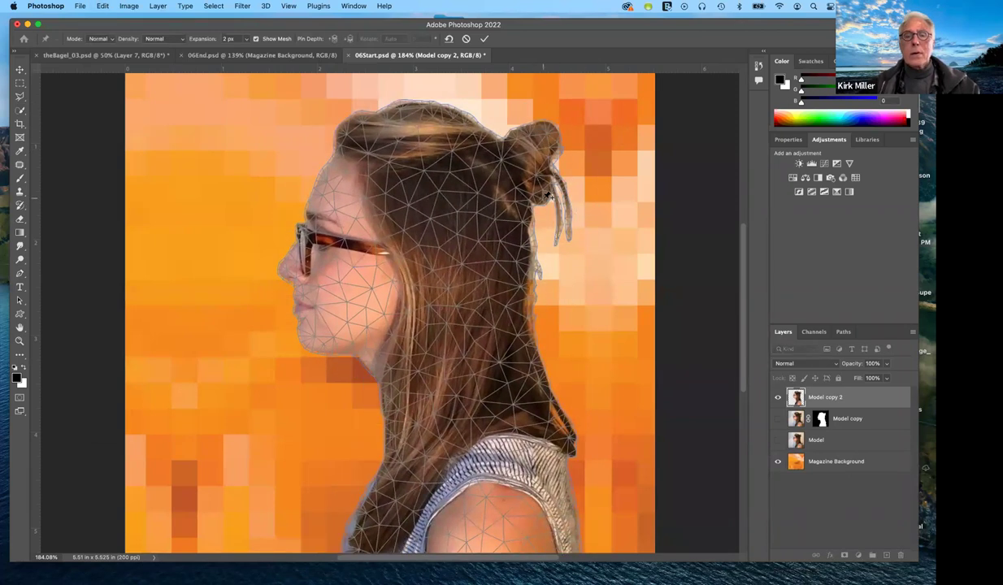
# - Anchor the woman's front edge with four Puppet Warp pins, from the chest up along the hanging hair to the neck
pyautogui.click(346, 534)
pyautogui.click(368, 490)
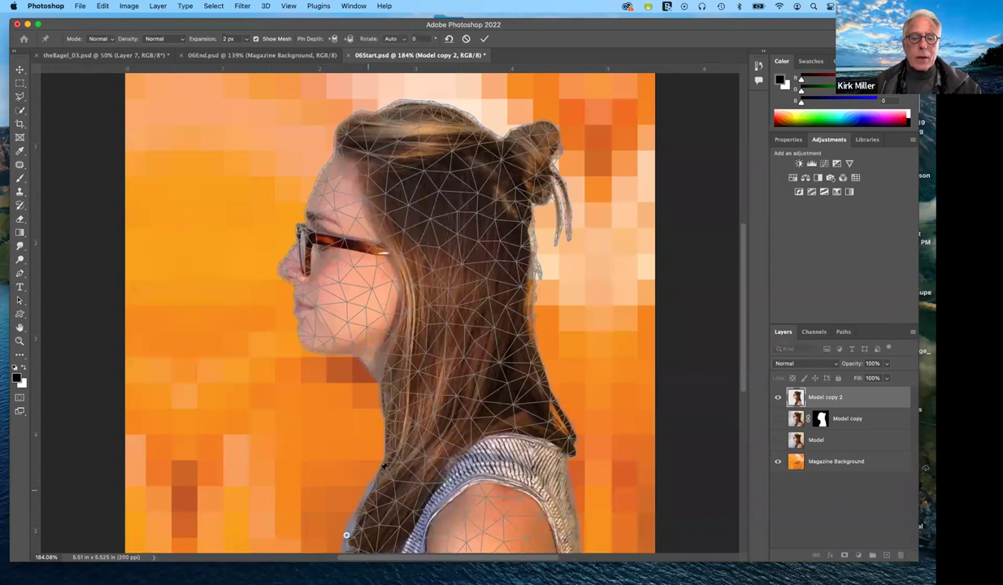
pyautogui.click(384, 455)
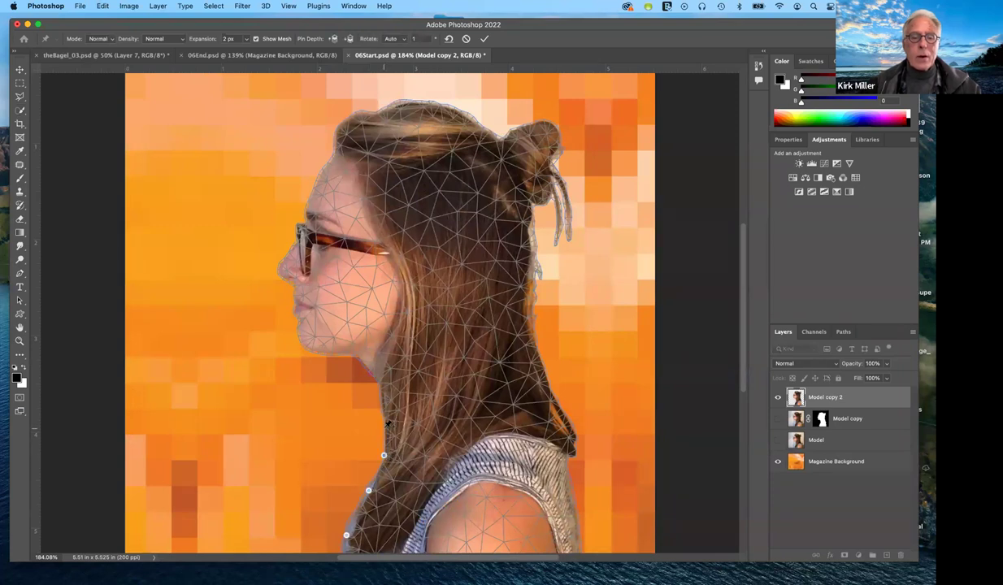
pyautogui.click(383, 422)
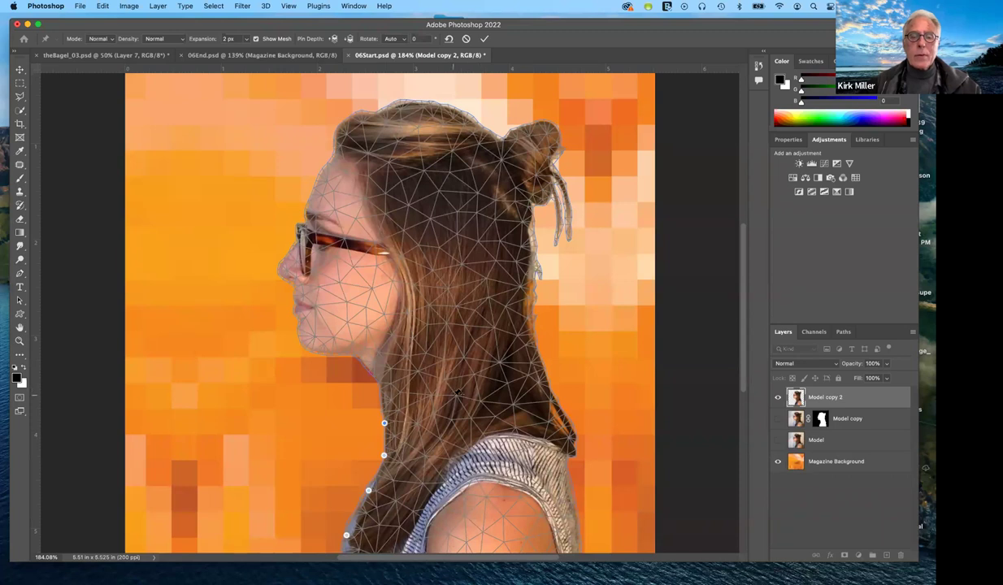
# - Anchor the woman with seven more Puppet Warp pins across the hair at neck level and down the back edge past the shoulder
pyautogui.click(454, 396)
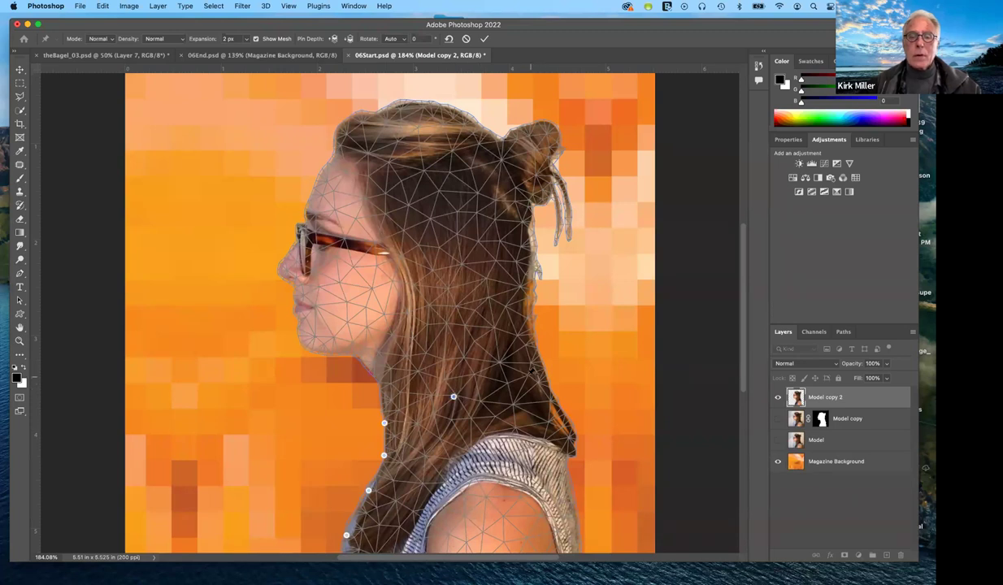
pyautogui.click(506, 384)
pyautogui.click(543, 370)
pyautogui.click(550, 399)
pyautogui.click(557, 429)
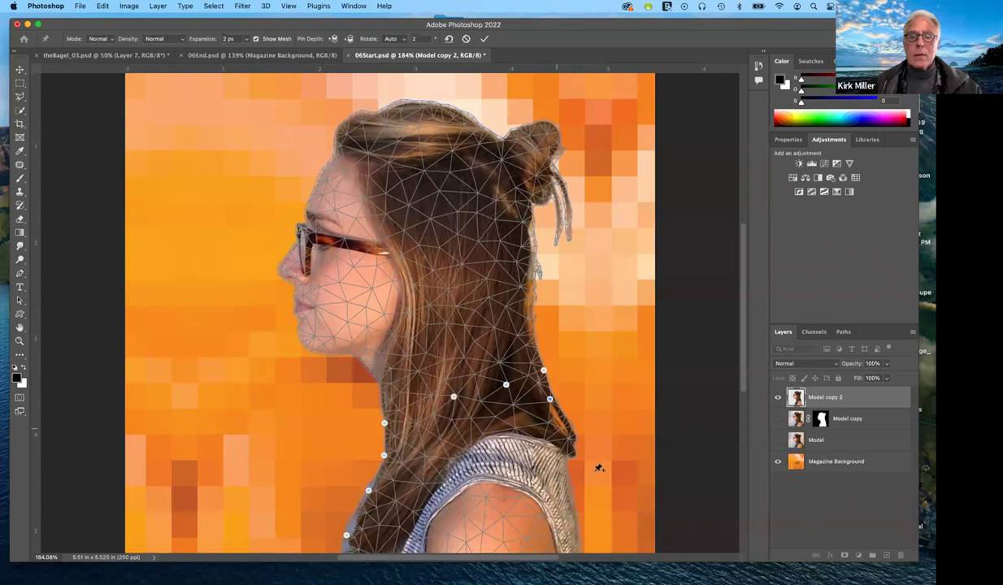
pyautogui.click(567, 484)
pyautogui.click(577, 534)
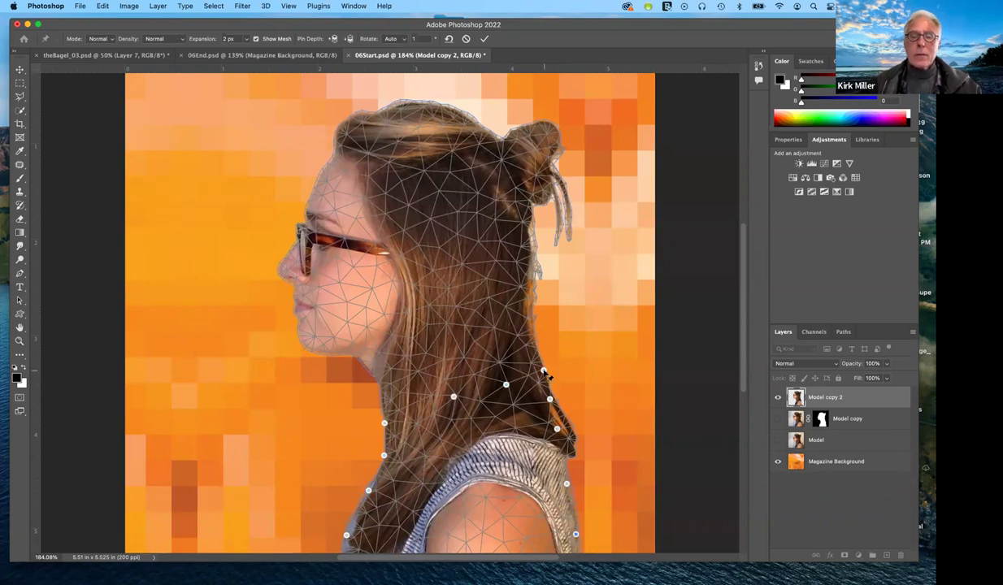
# - Tilt the woman's head back by rotating the pin at the back of the neck to 140 degrees, and commit the warp
pyautogui.click(543, 372)
pyautogui.keyDown('alt'); pyautogui.click(545, 371); pyautogui.keyUp('alt')
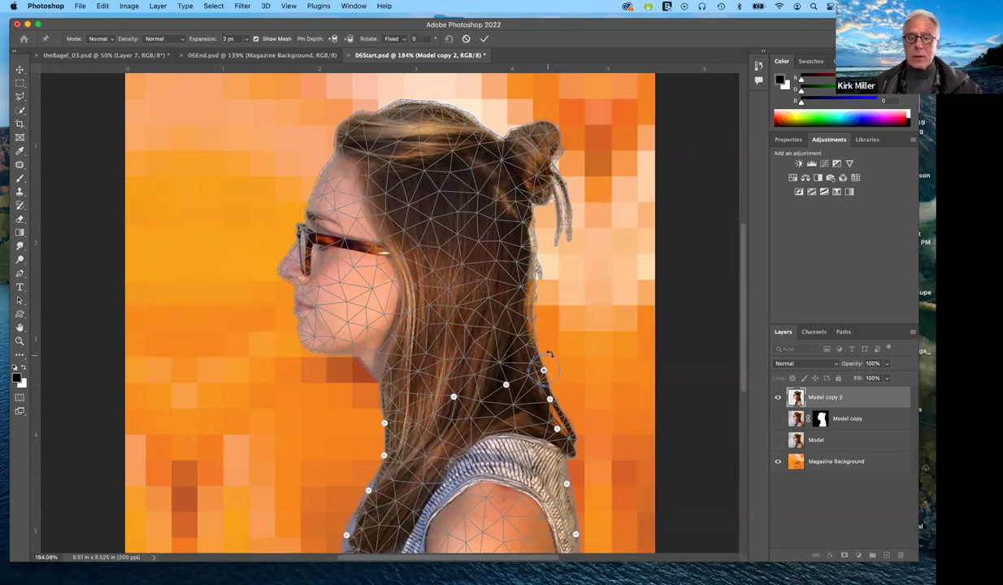
pyautogui.moveTo(541, 349); pyautogui.dragTo(662, 577)
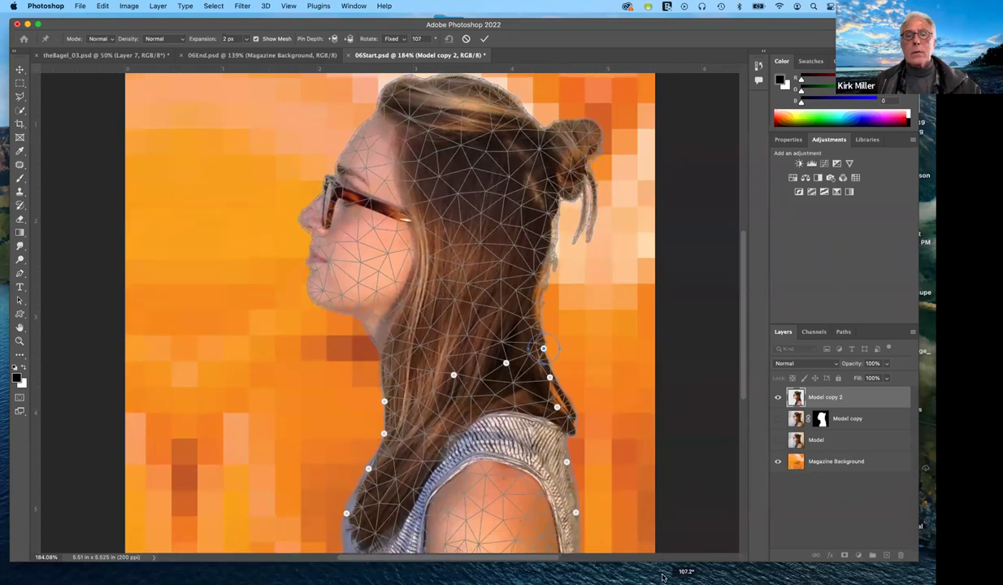
pyautogui.scroll(-1, 600, 331)
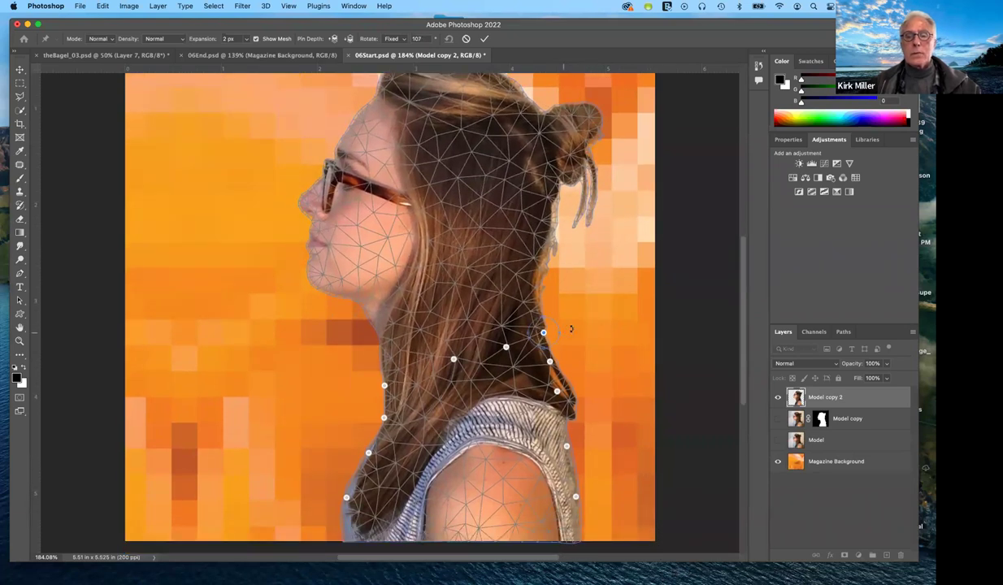
pyautogui.moveTo(571, 327); pyautogui.dragTo(586, 344)
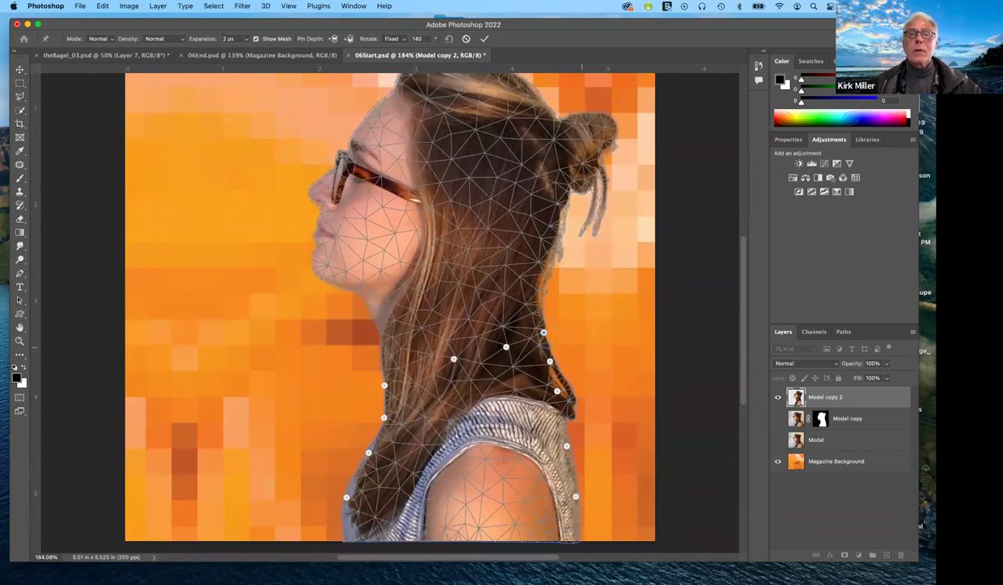
pyautogui.scroll(3, 549, 152)
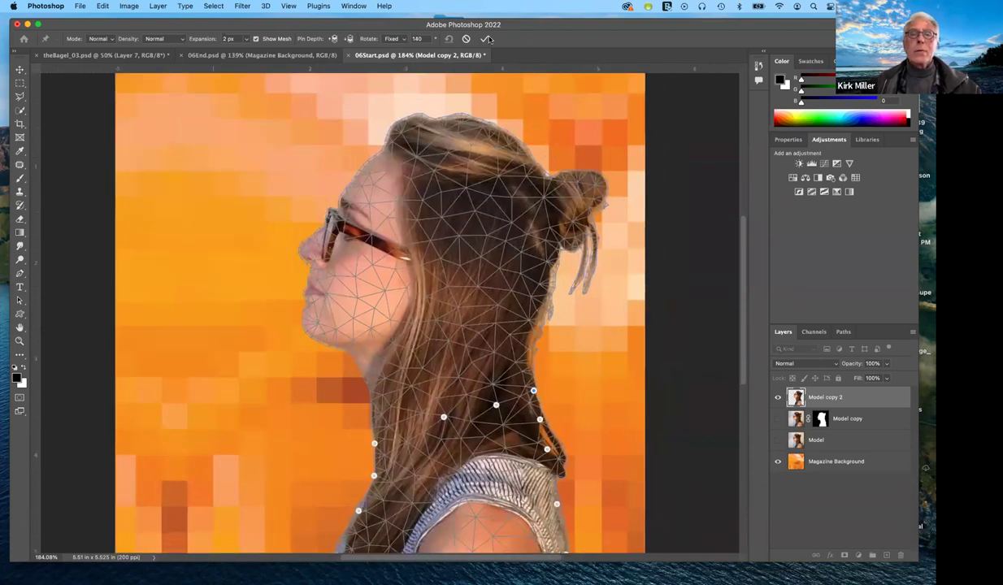
pyautogui.click(484, 39)
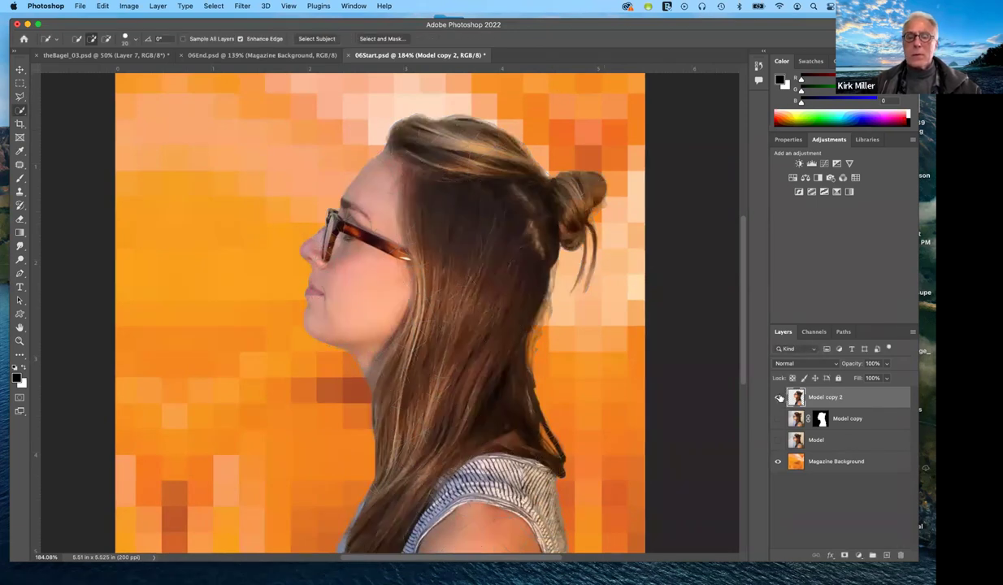
# - Compare the warped Model copy 2 layer with the unwarped Model copy layer by switching their visibility
pyautogui.click(779, 397)
pyautogui.click(779, 418)
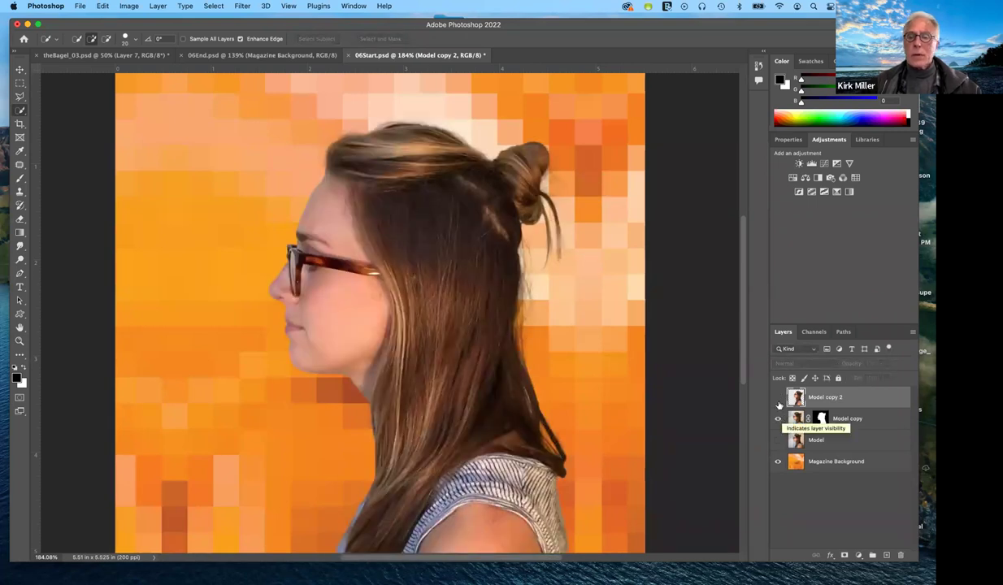
pyautogui.click(778, 398)
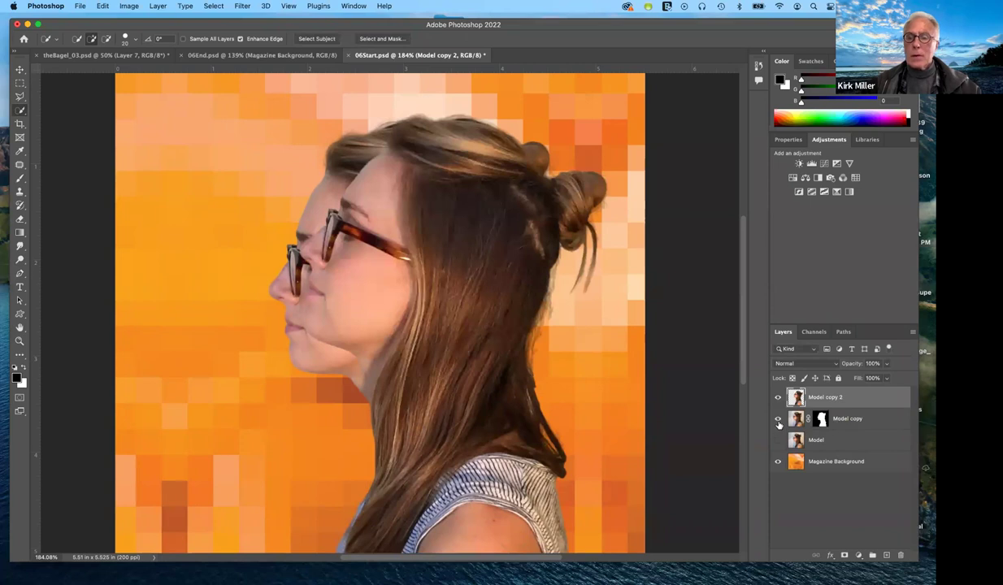
pyautogui.click(778, 421)
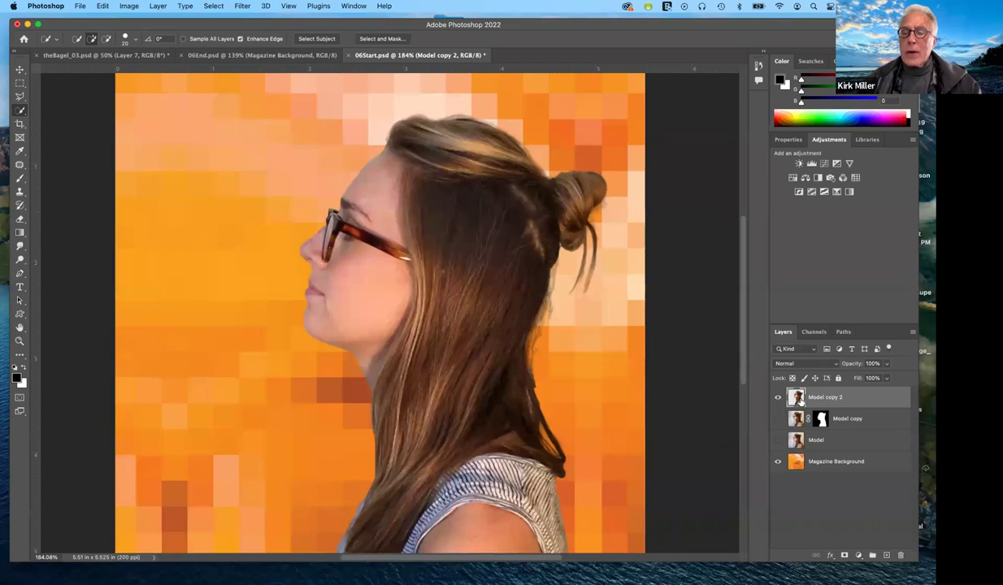
# - Duplicate the Model copy 2 layer, and fill the woman's selected silhouette on the duplicate with the black foreground color
pyautogui.moveTo(796, 397); pyautogui.dragTo(885, 554)
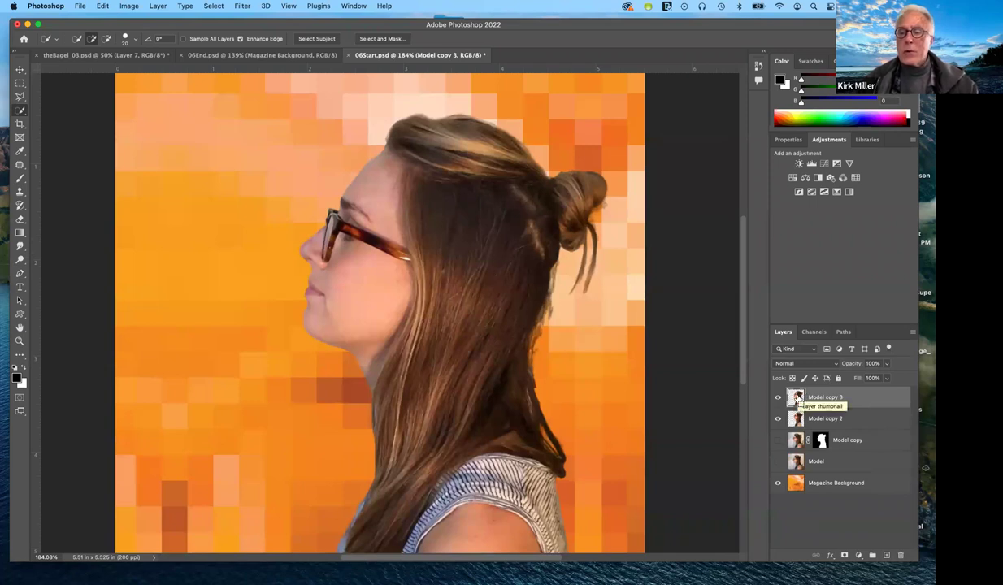
pyautogui.keyDown('super'); pyautogui.click(796, 396); pyautogui.keyUp('super')
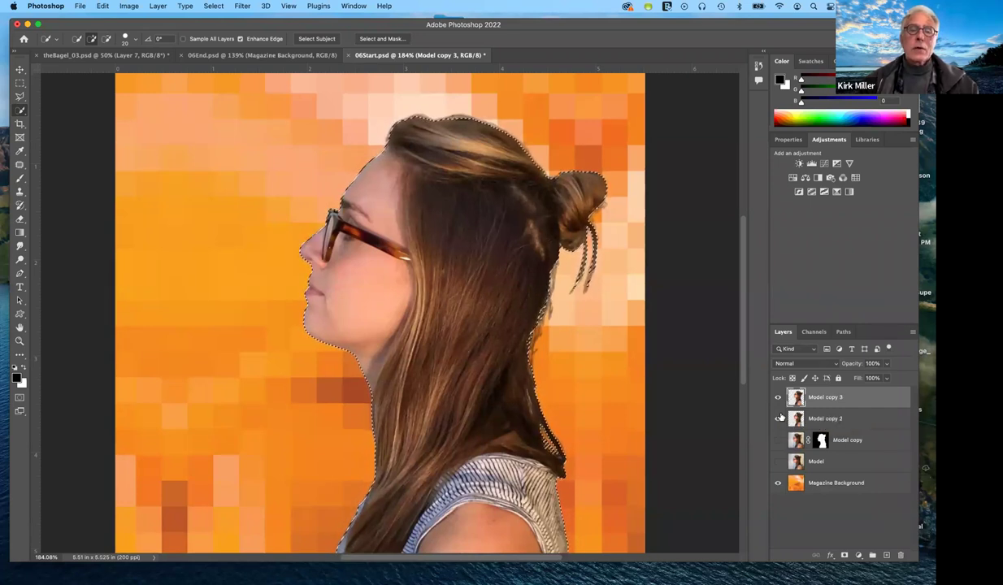
pyautogui.hotkey('alt', 'BackSpace')
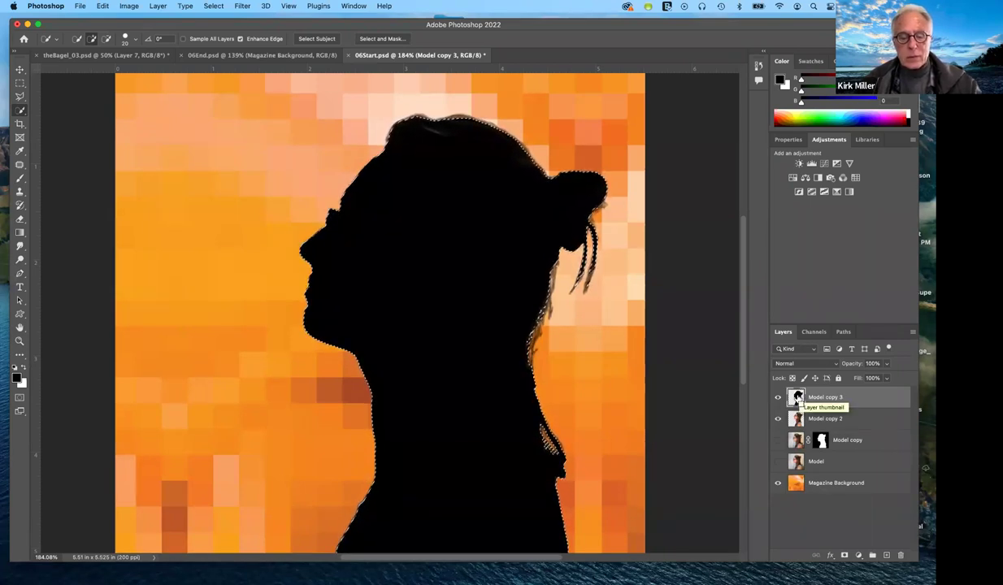
# - Deselect the silhouette and place the Model copy 3 layer below Model copy 2
pyautogui.press('super+d')
pyautogui.moveTo(798, 397); pyautogui.dragTo(798, 419)
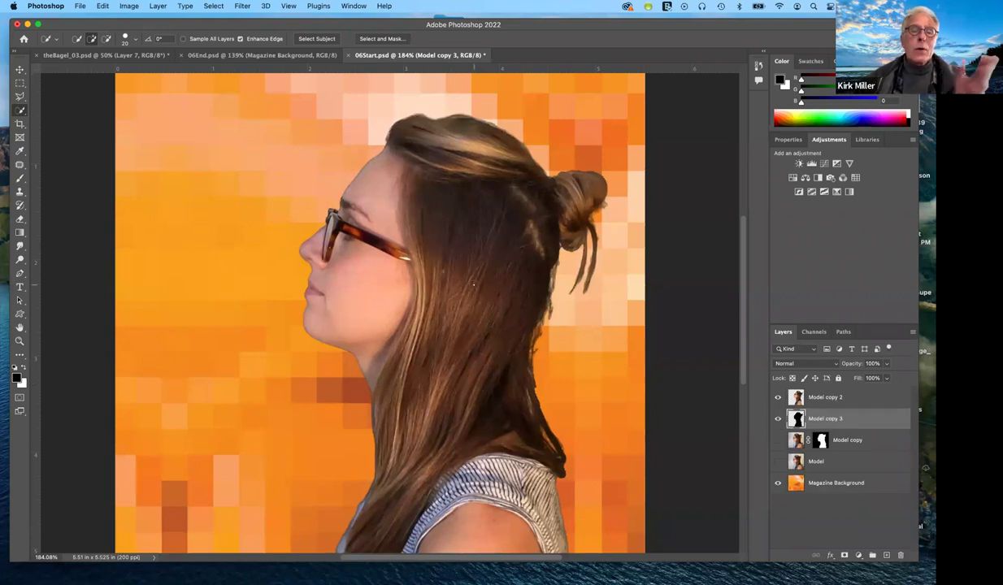
# - Skew the black silhouette horizontally by about 13 degrees so it leans out ahead of the face, and lower its layer opacity to about 34%
pyautogui.click(102, 5)
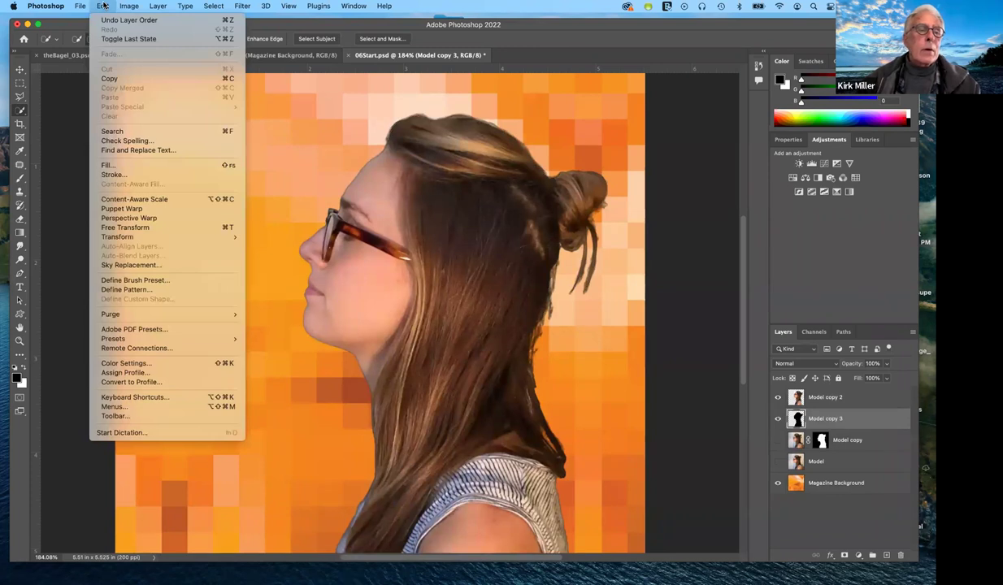
pyautogui.moveTo(166, 234)
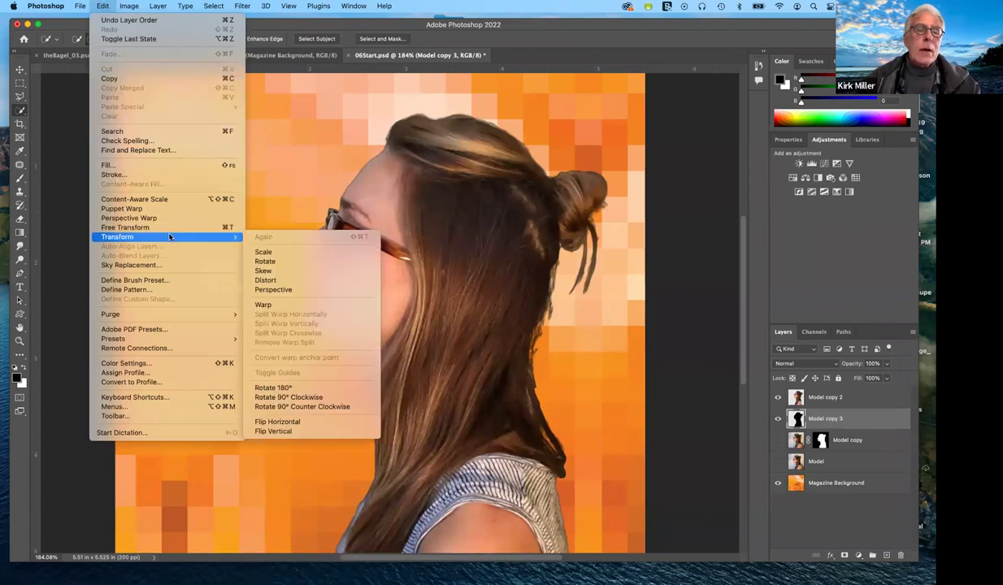
pyautogui.click(280, 274)
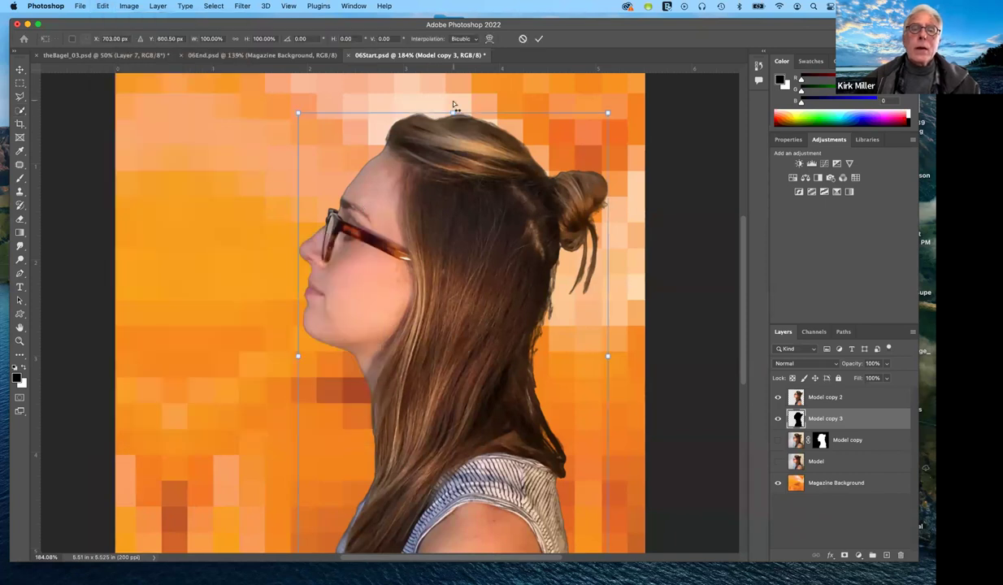
pyautogui.moveTo(453, 115); pyautogui.dragTo(339, 136)
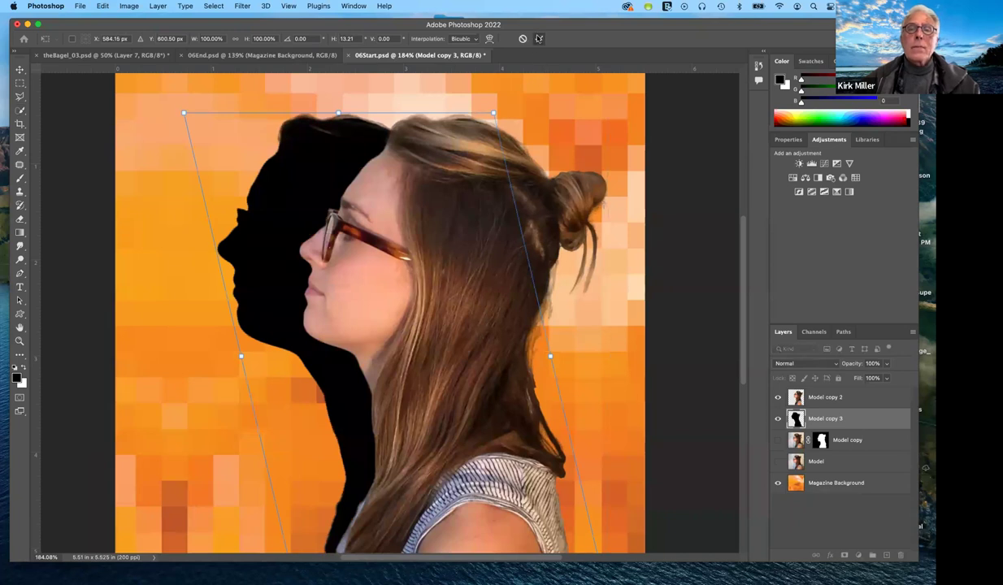
pyautogui.press('Return')
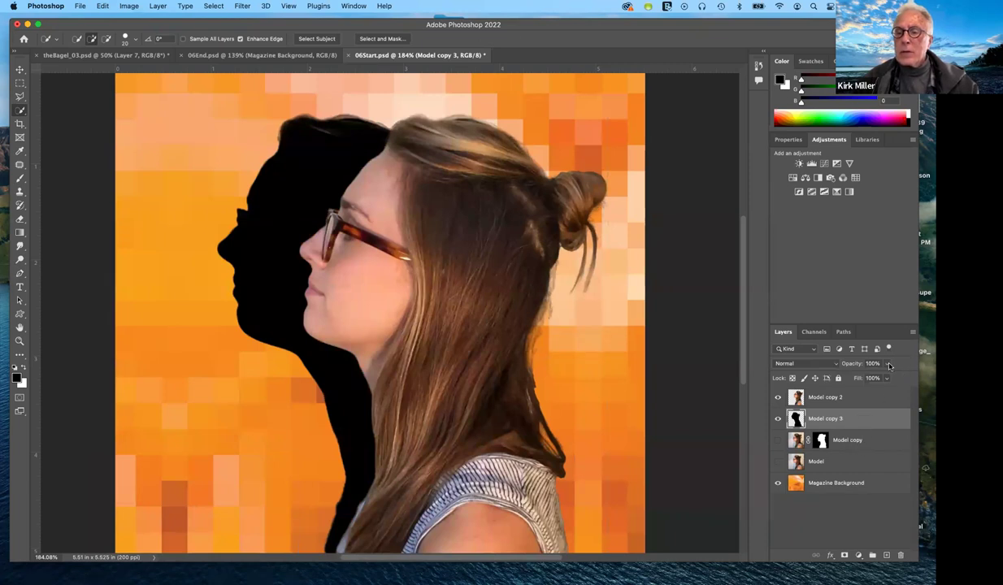
pyautogui.moveTo(889, 368); pyautogui.dragTo(855, 379)
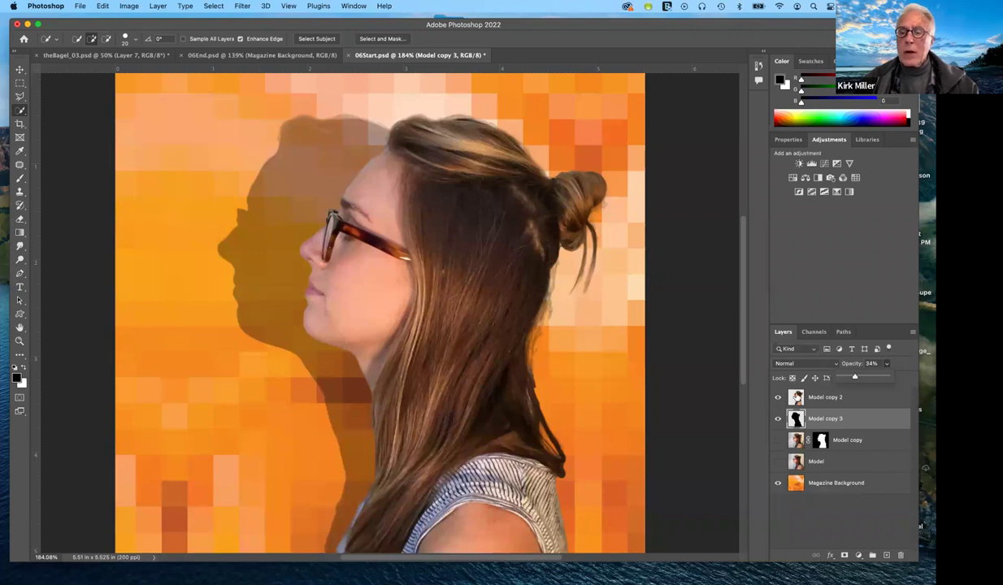
# - Select the woman's glasses on the Model copy 2 layer with the Object Selection tool
pyautogui.click(825, 397)
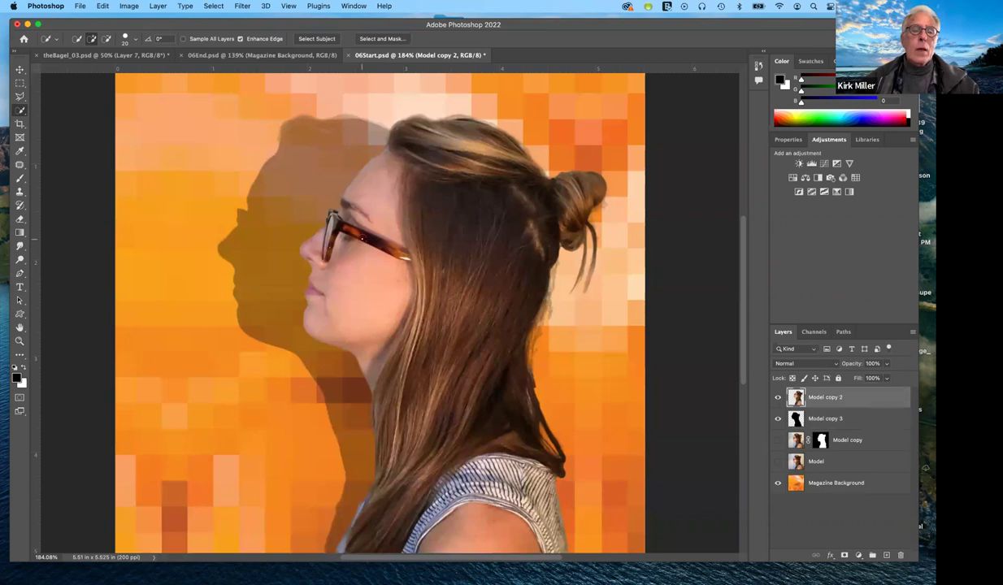
pyautogui.scroll(6, 362, 238)
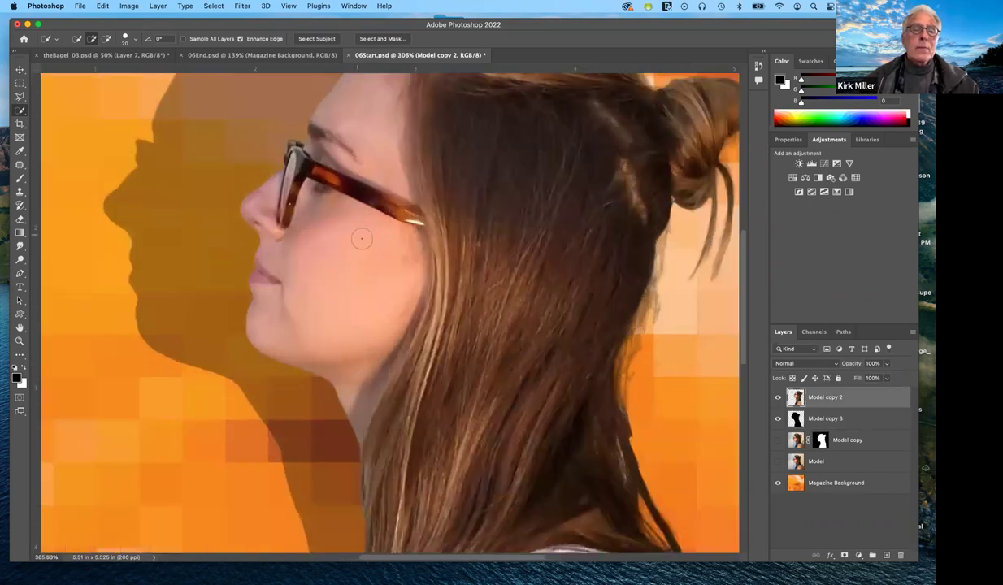
pyautogui.scroll(4, 362, 238)
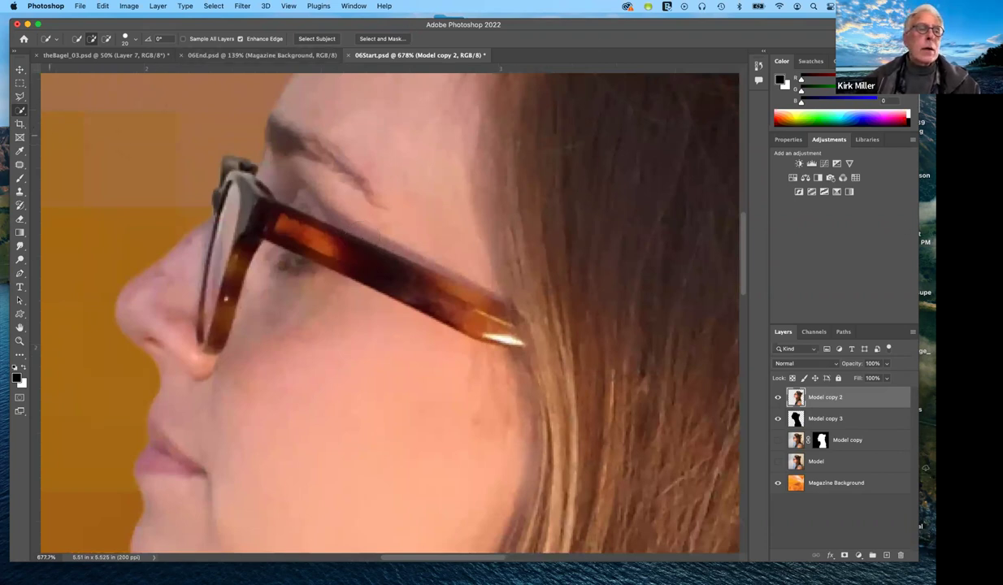
pyautogui.rightClick(21, 110)
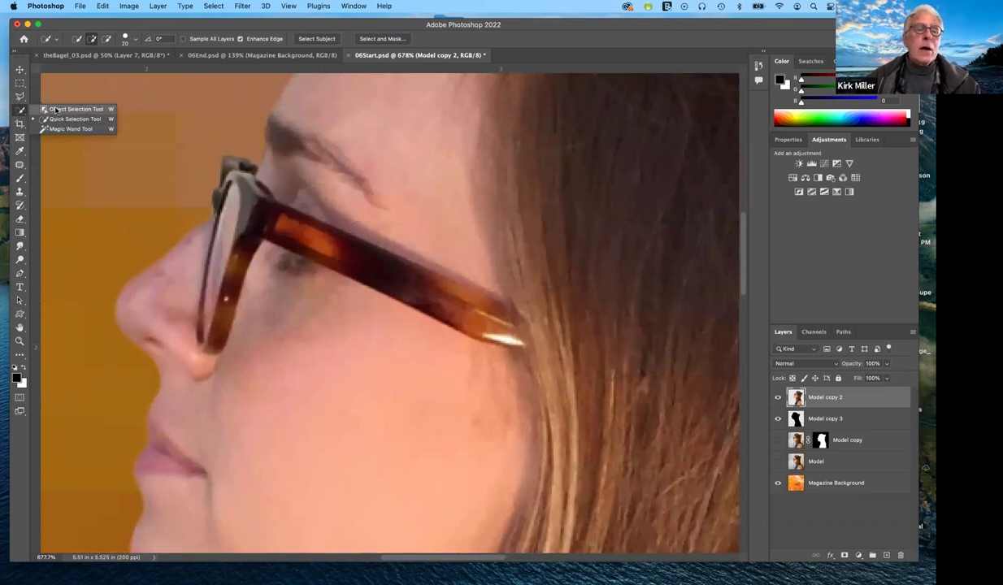
pyautogui.click(56, 109)
pyautogui.moveTo(178, 141); pyautogui.dragTo(536, 367)
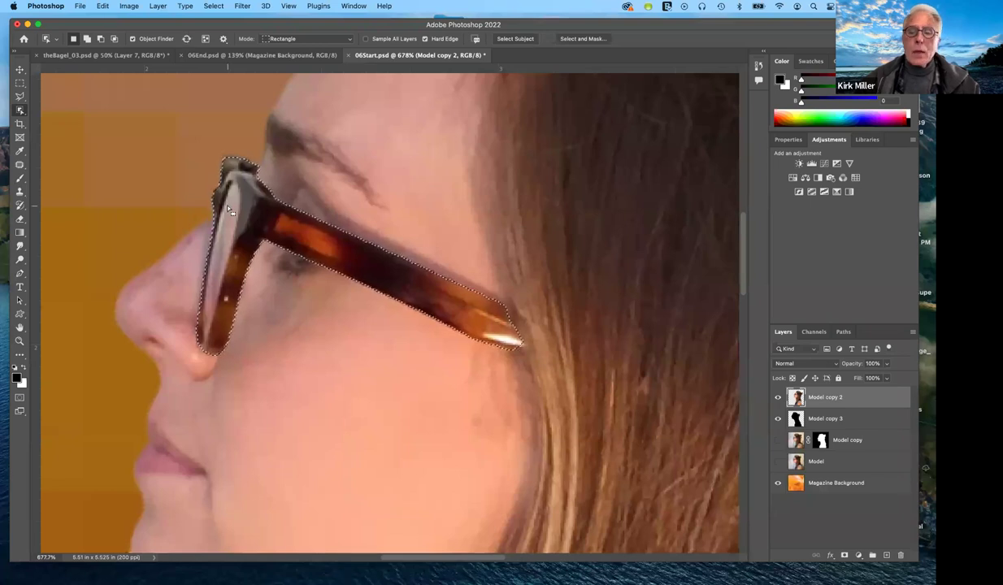
# - Subtract the lens area inside the frame from the glasses selection with a small Quick Selection brush
pyautogui.click(20, 109)
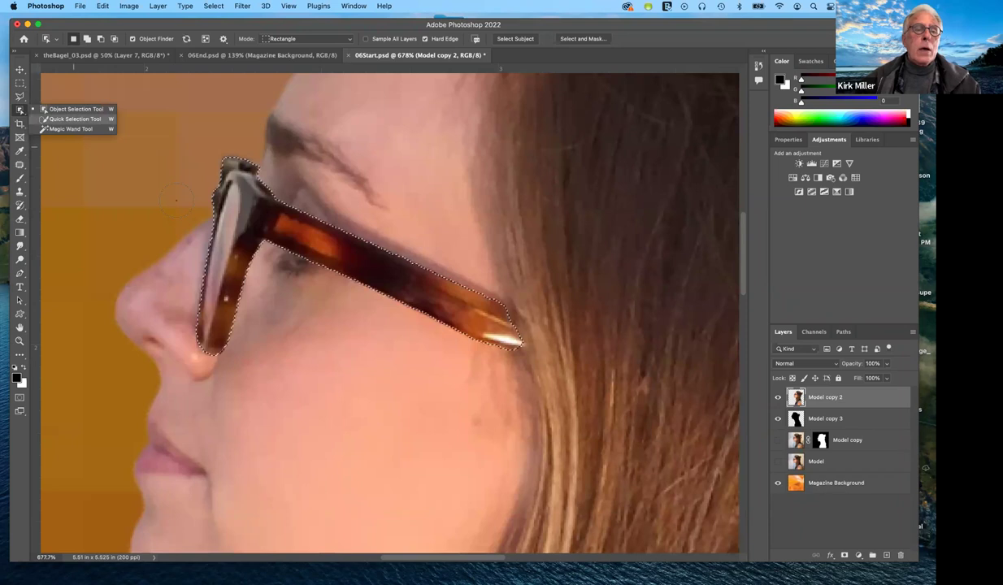
pyautogui.click(73, 118)
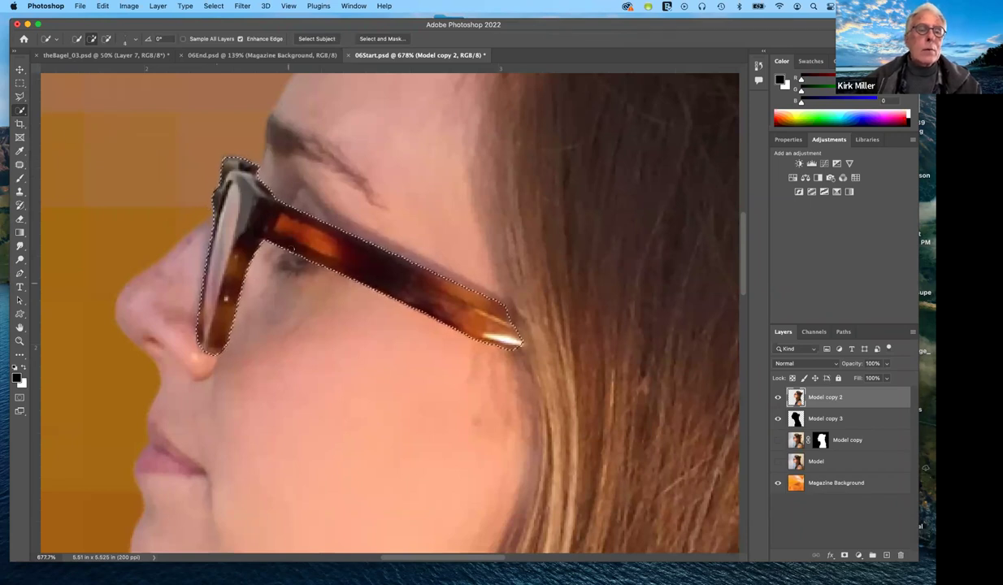
pyautogui.scroll(-3, 291, 248)
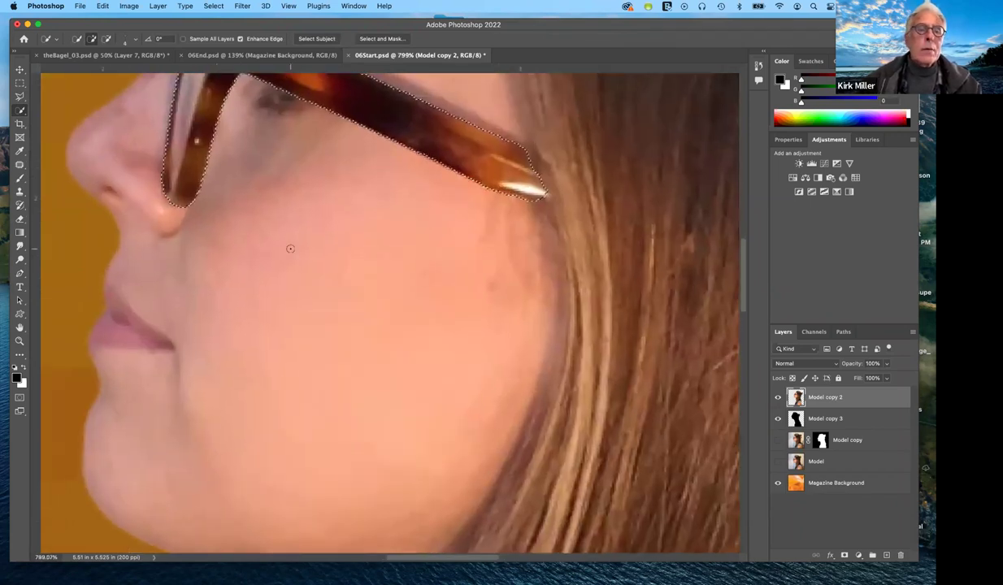
pyautogui.scroll(5, 290, 248)
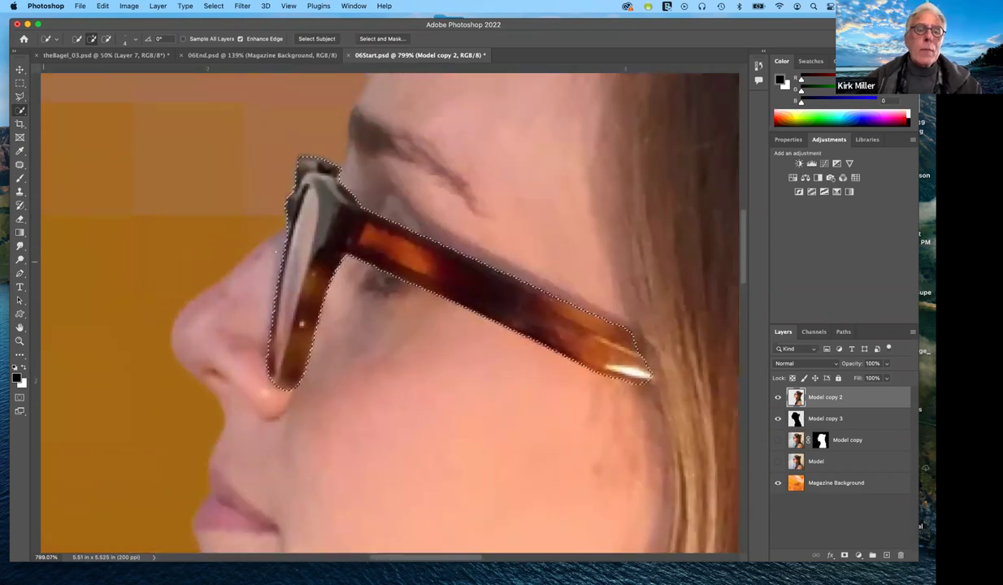
pyautogui.press('alt')
pyautogui.press('alt')
pyautogui.press('alt')
pyautogui.keyDown('alt'); pyautogui.click(304, 214); pyautogui.keyUp('alt')
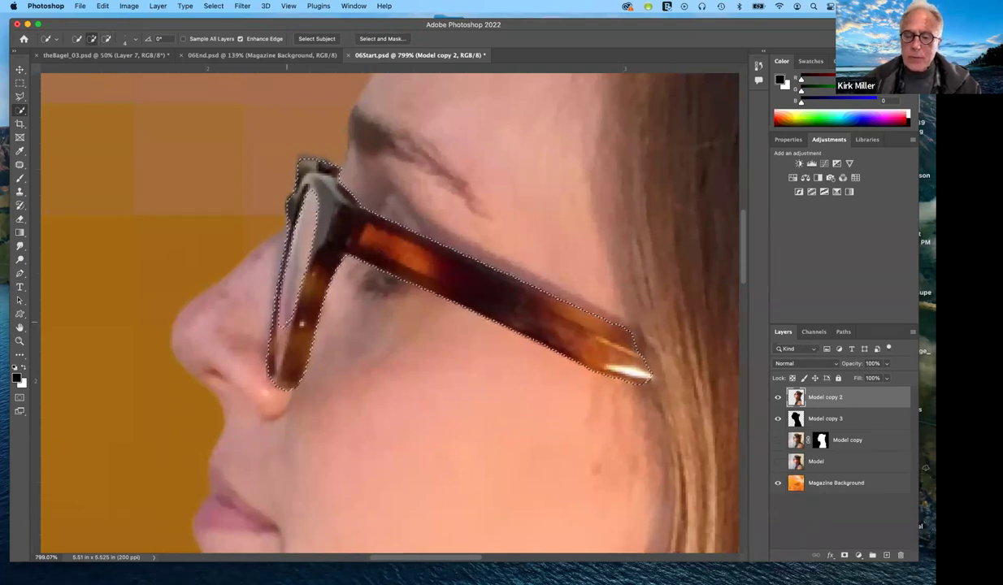
pyautogui.keyDown('alt'); pyautogui.click(301, 324); pyautogui.keyUp('alt')
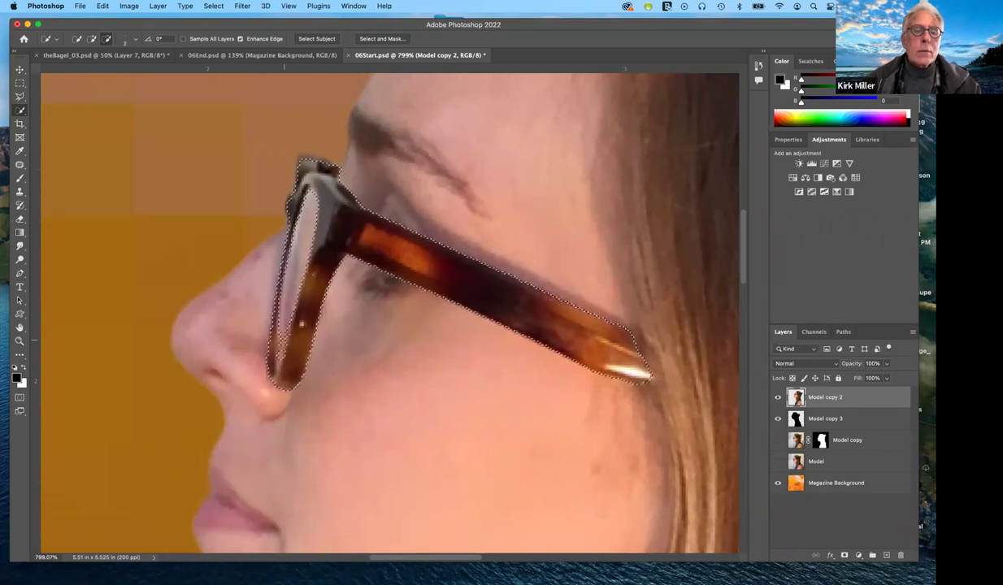
pyautogui.press('alt')
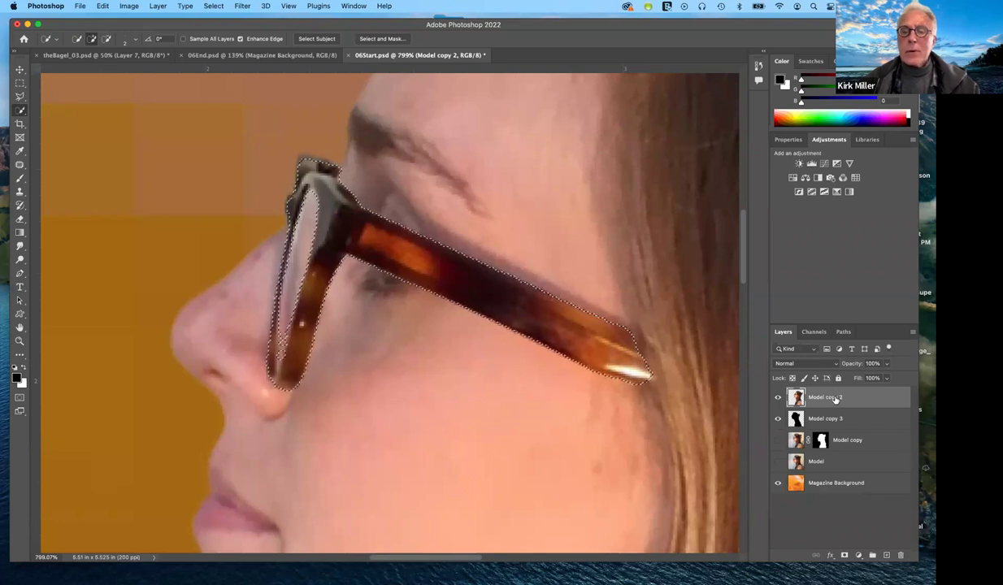
# - Add a new empty layer above Model copy 2 and pick a dark green foreground color
pyautogui.click(888, 555)
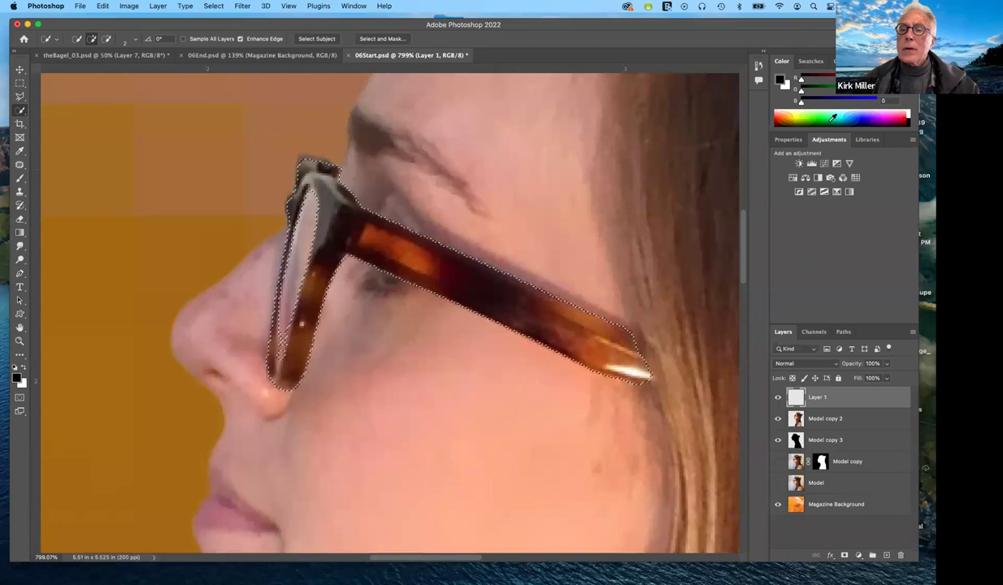
pyautogui.click(833, 119)
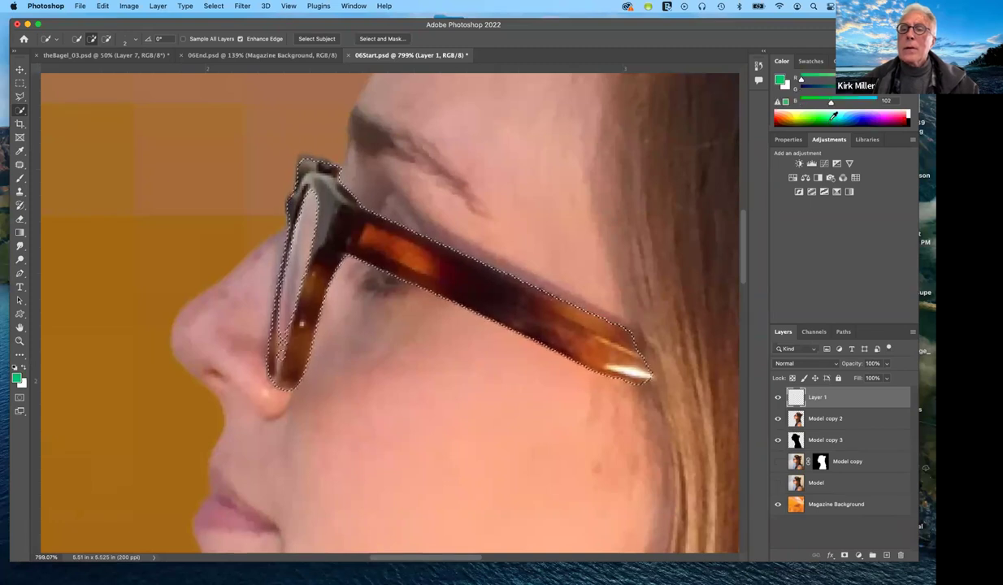
pyautogui.click(833, 119)
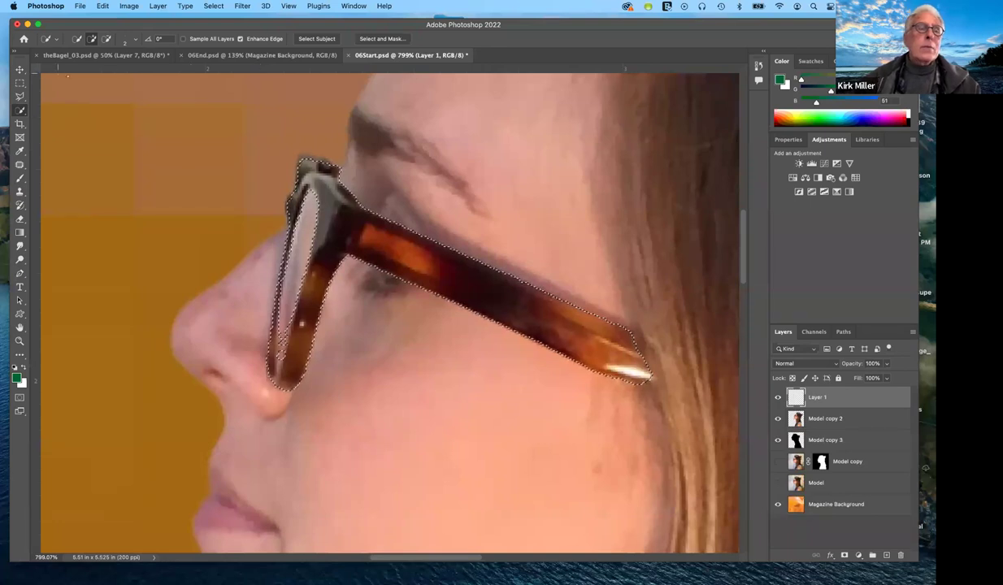
# - Try the Brush tool on the glasses, undo the dotted stroke, and choose the Hard Round tip from General Brushes
pyautogui.click(19, 179)
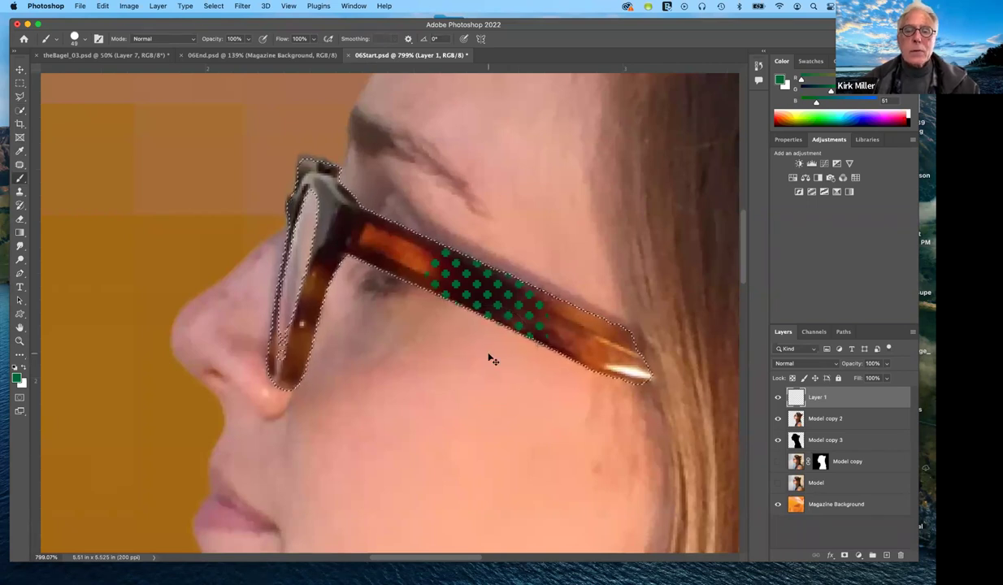
pyautogui.press('super+z')
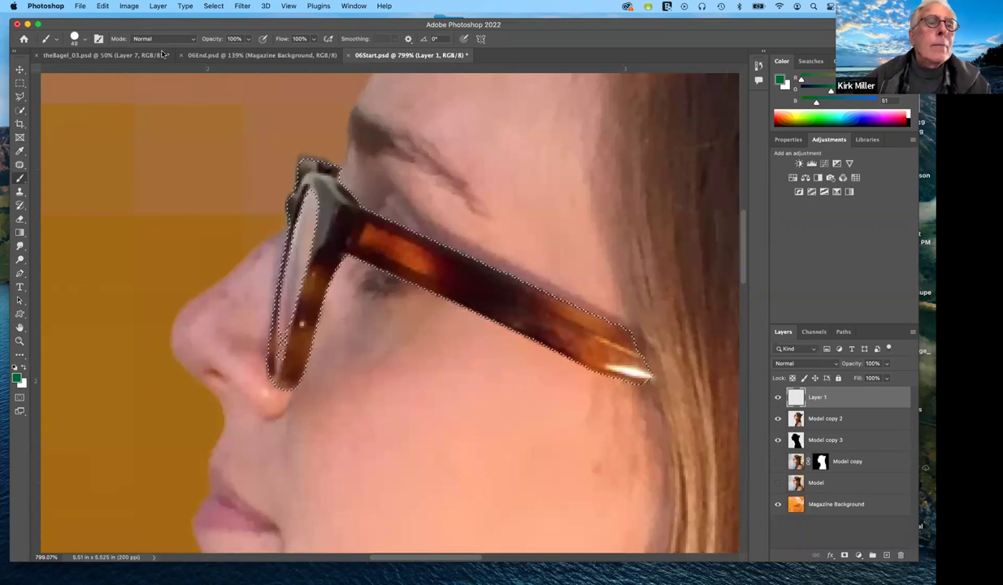
pyautogui.click(74, 39)
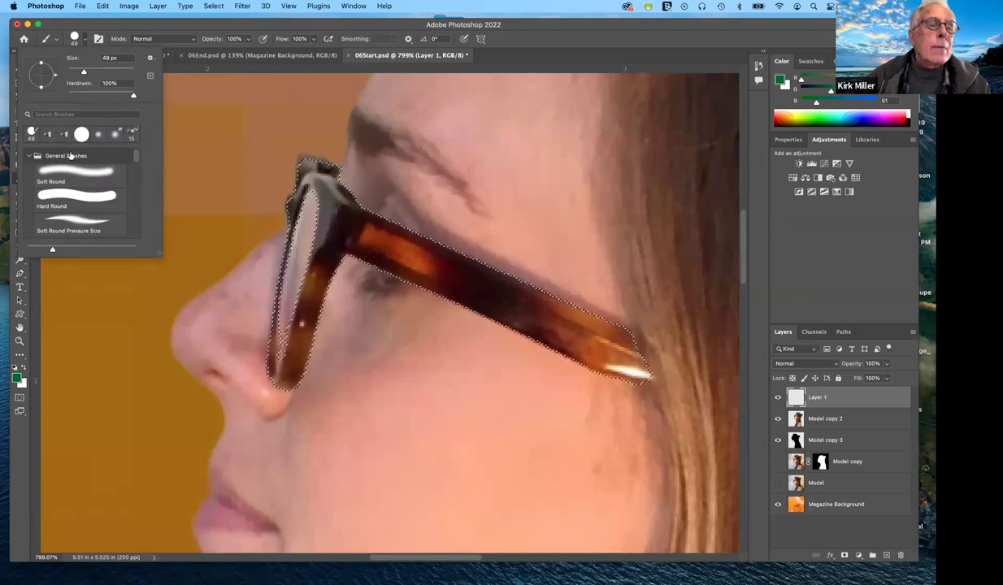
pyautogui.click(71, 170)
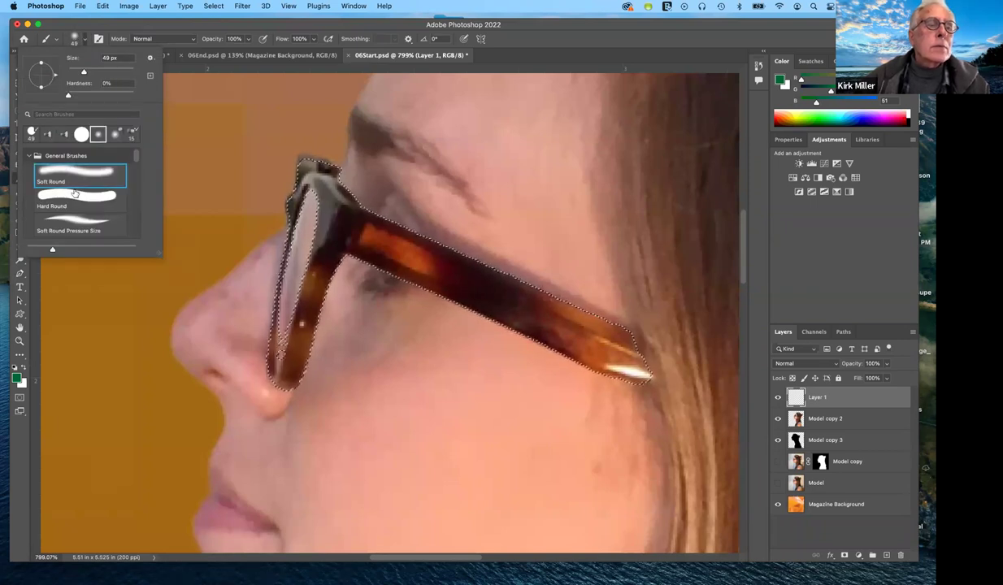
pyautogui.click(78, 199)
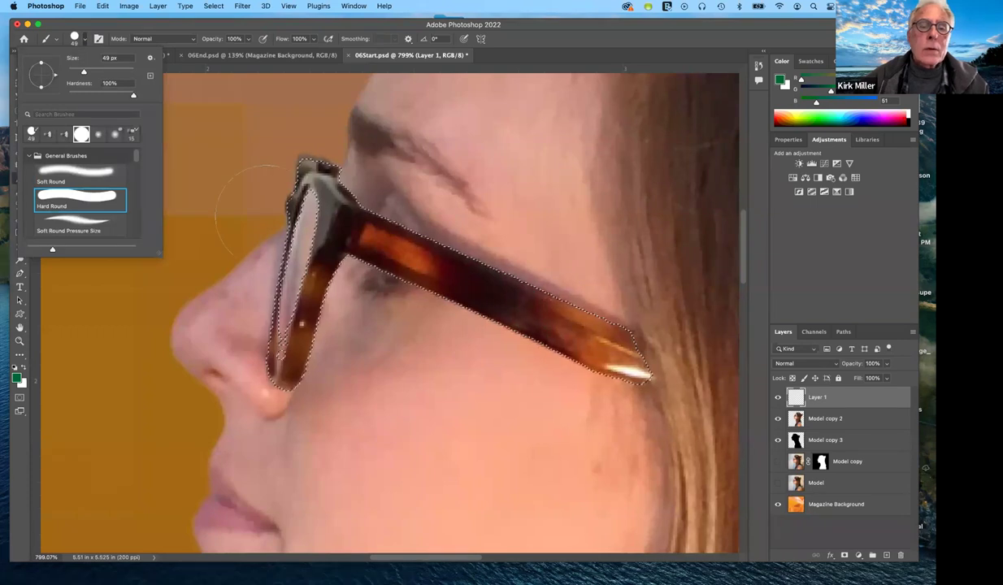
# - Paint a trial green stroke over the front part of the glasses' arm and undo it
pyautogui.moveTo(370, 238); pyautogui.dragTo(439, 262)
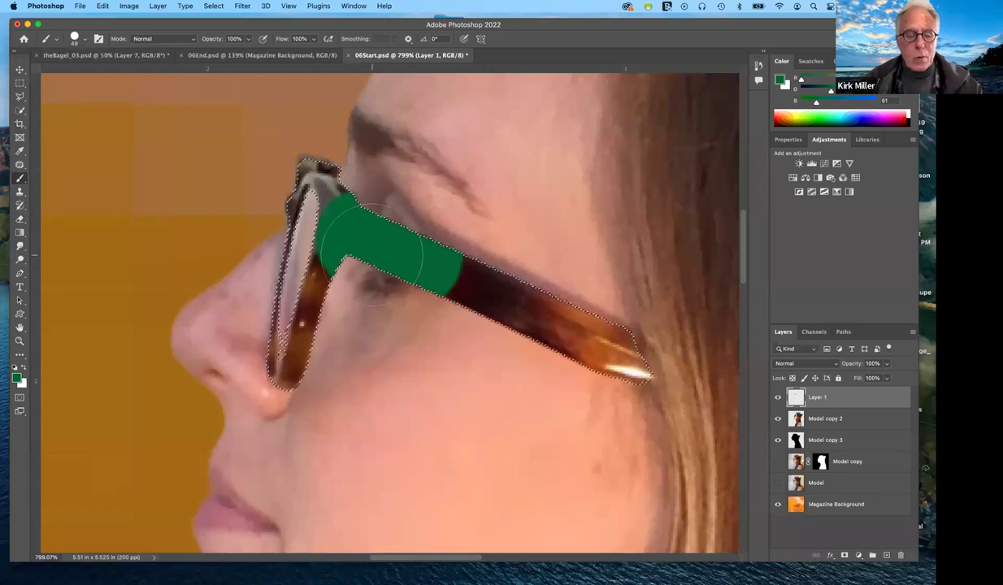
pyautogui.press('super+z')
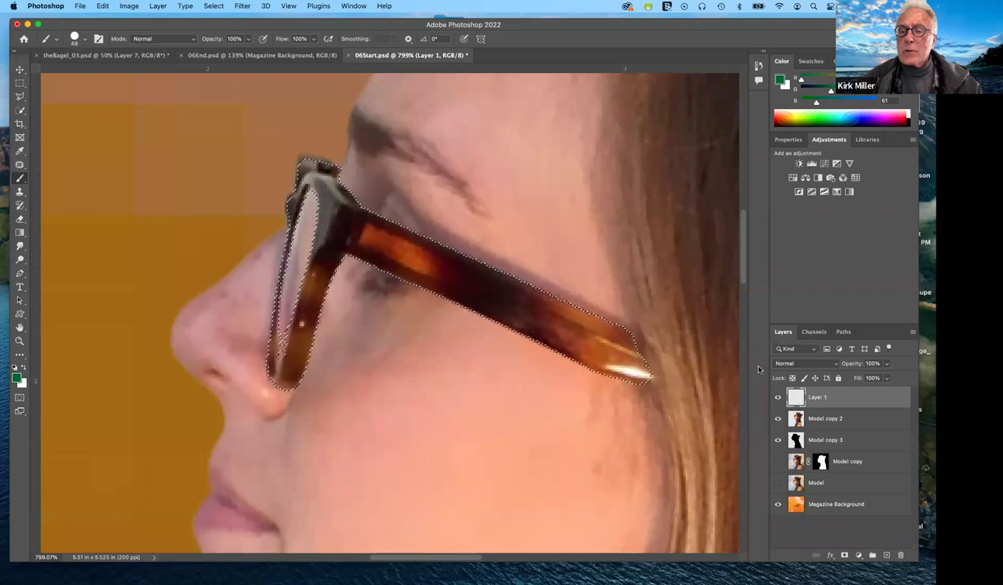
# - Set Layer 1's blend mode to Color, paint the whole selected glasses frame dark green, and deselect it
pyautogui.click(824, 366)
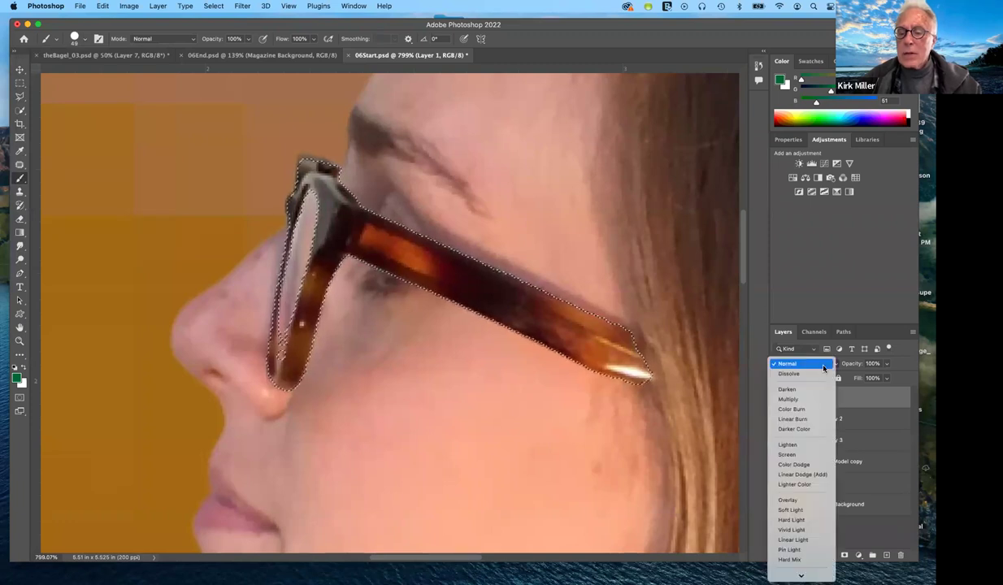
pyautogui.moveTo(821, 572)
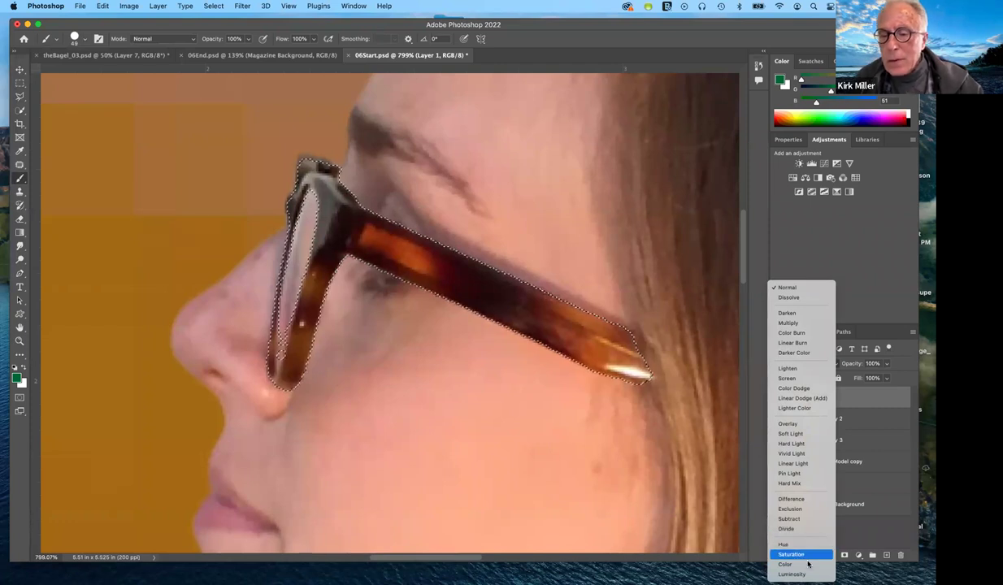
pyautogui.click(807, 564)
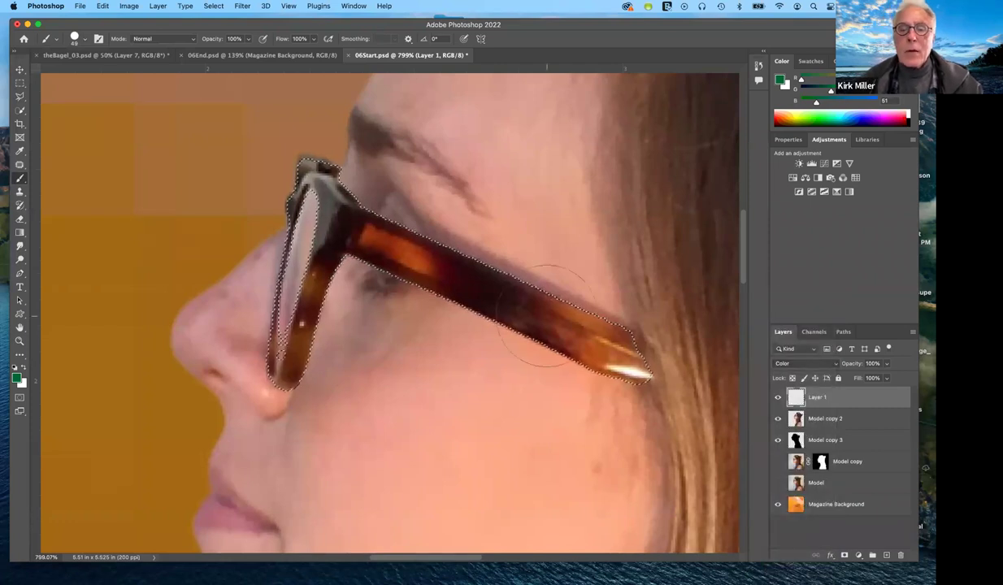
pyautogui.moveTo(638, 362)
pyautogui.mouseDown()
pyautogui.moveTo(557, 333)
pyautogui.moveTo(400, 277)
pyautogui.moveTo(336, 233)
pyautogui.moveTo(310, 187)
pyautogui.moveTo(293, 208)
pyautogui.mouseUp()
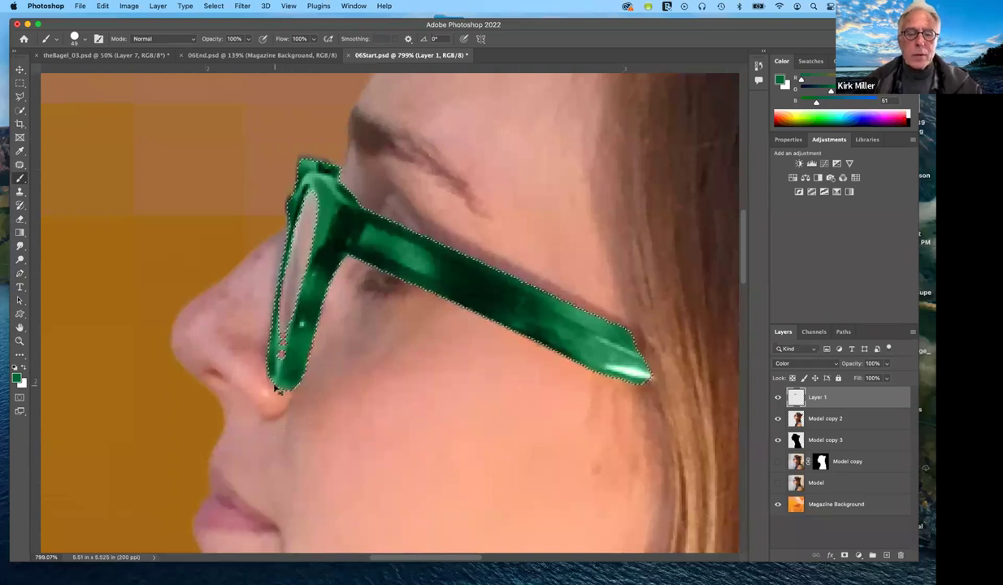
pyautogui.press('super+d')
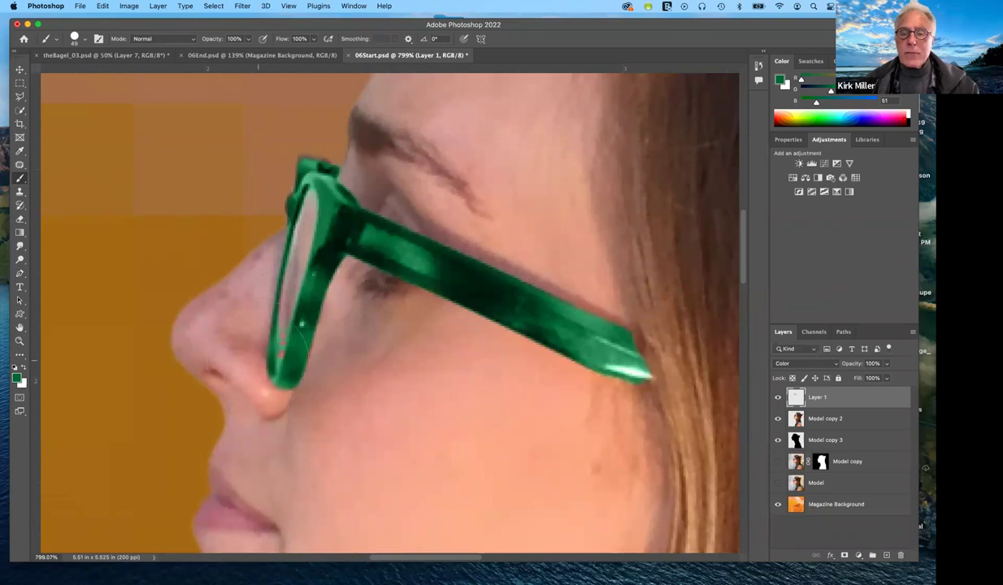
# - Compare the glasses with and without the green tint by toggling Layer 1's visibility
pyautogui.click(778, 398)
pyautogui.click(778, 398)
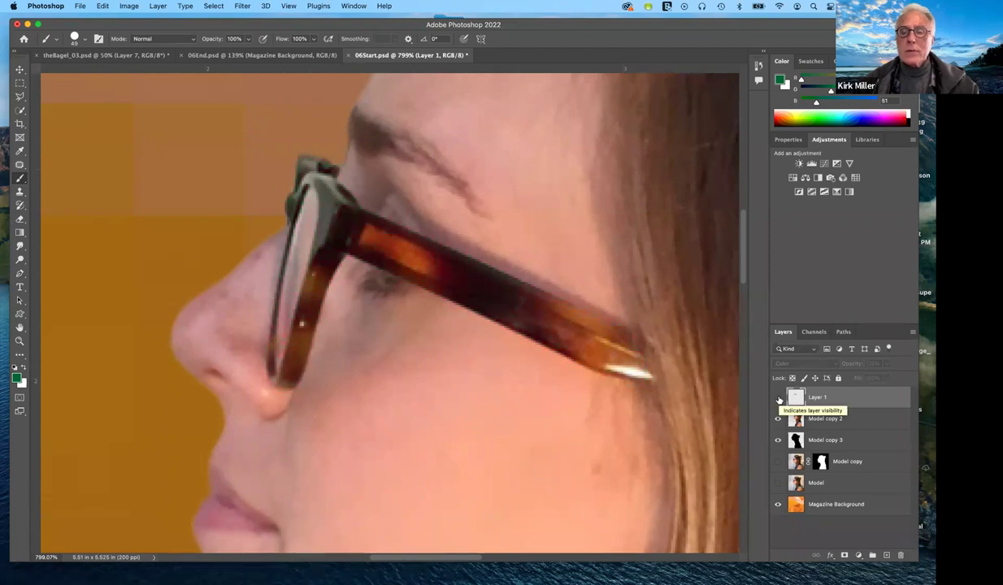
# - Compare the glasses with Layer 1 on and off once more, leave it shown, and view the whole composition at 100%
pyautogui.click(778, 398)
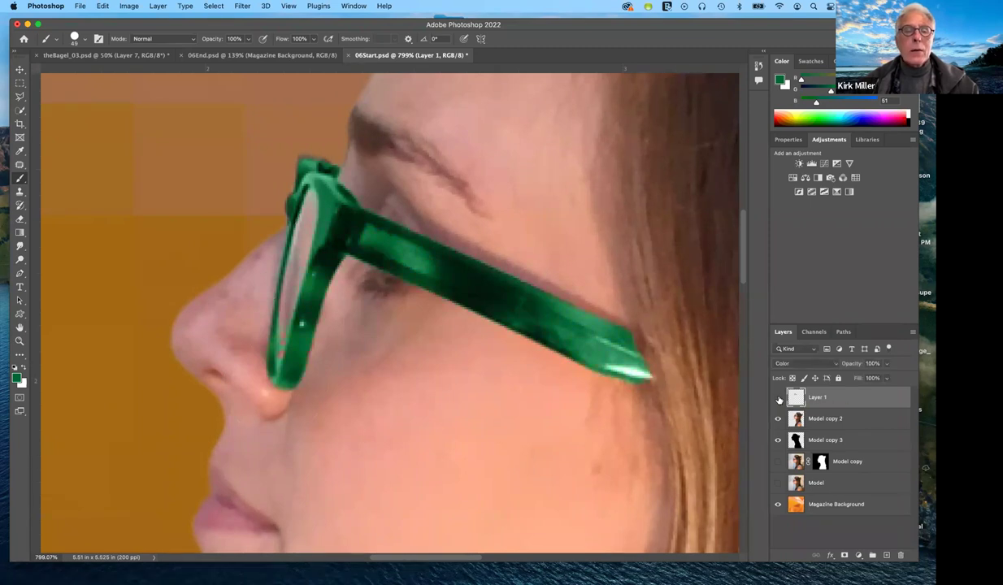
pyautogui.click(778, 397)
pyautogui.click(778, 397)
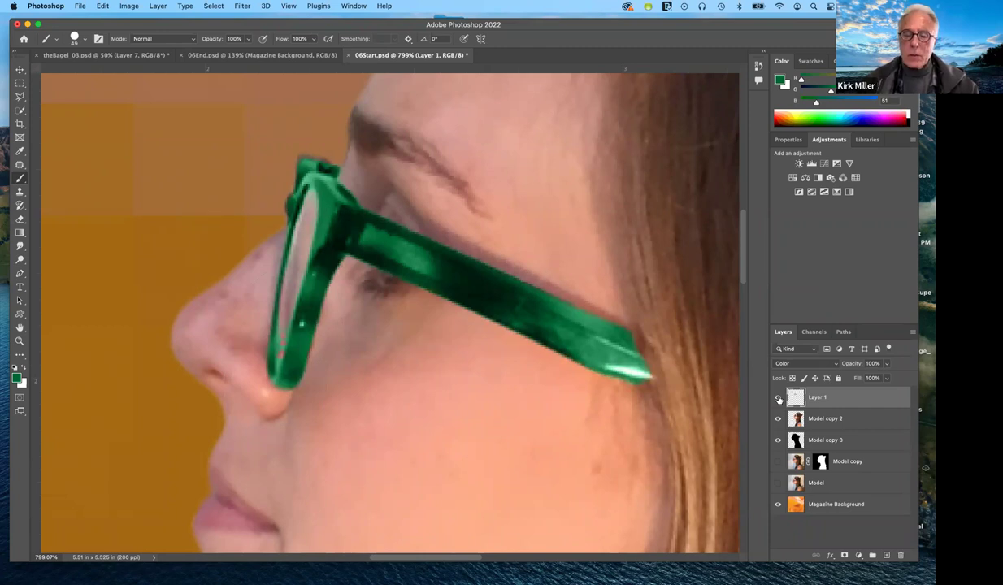
pyautogui.press('super+minus')
pyautogui.press('super+minus')
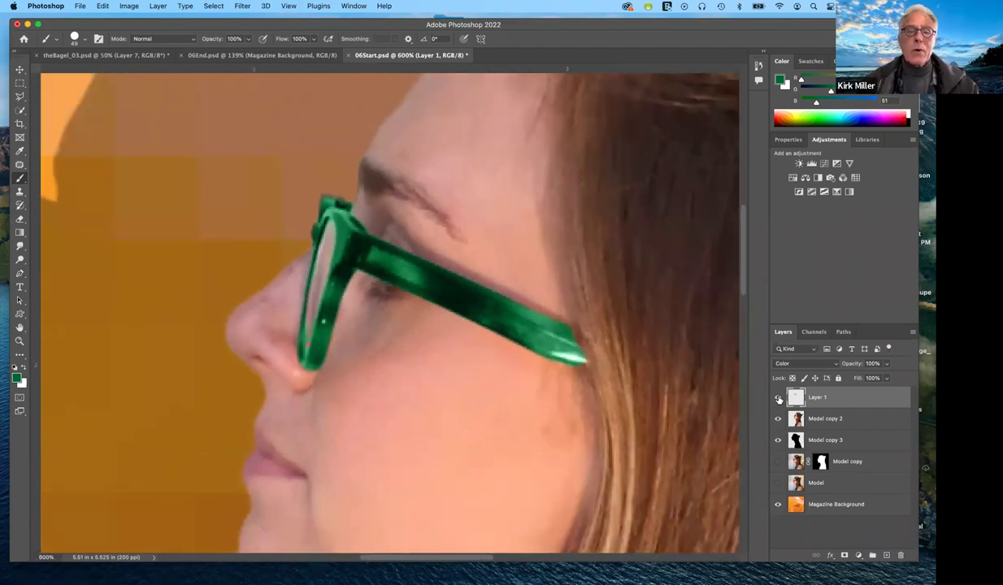
pyautogui.press('super+minus')
pyautogui.press('super+minus')
pyautogui.press('super+minus')
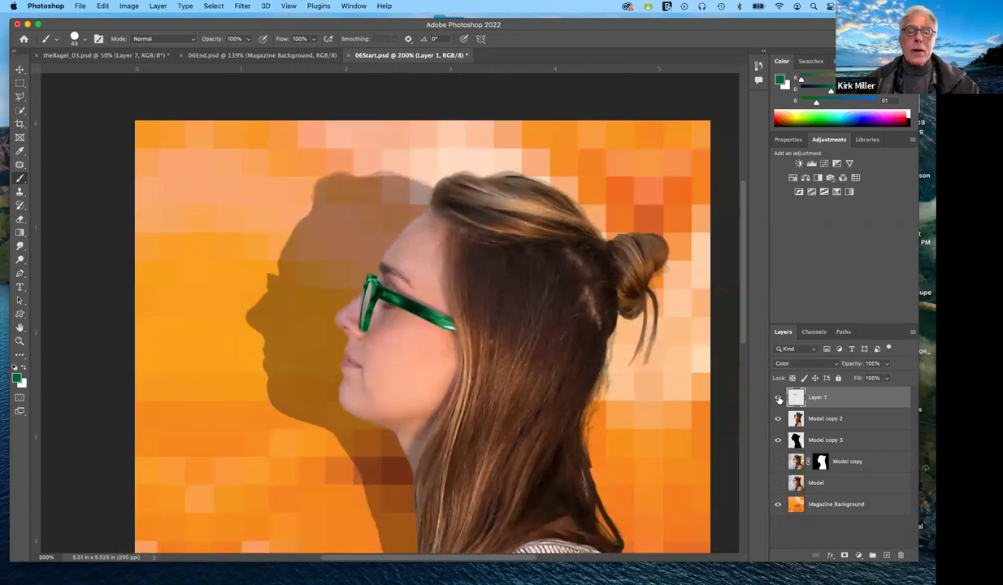
pyautogui.press('super+minus')
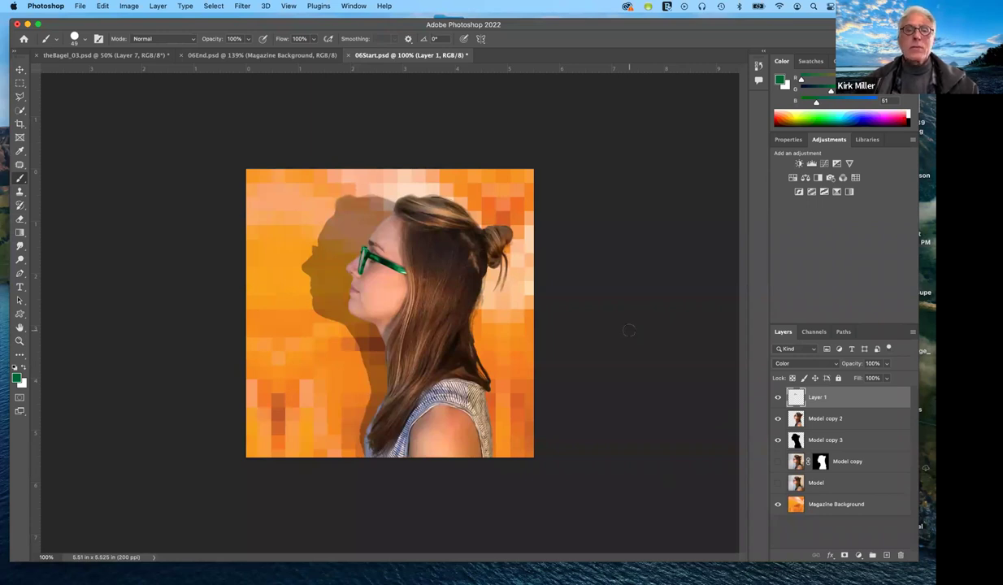
# - In theBagel_03.psd, move the Black & White 1 adjustment layer directly above Layer 11 and make it visible
pyautogui.click(129, 58)
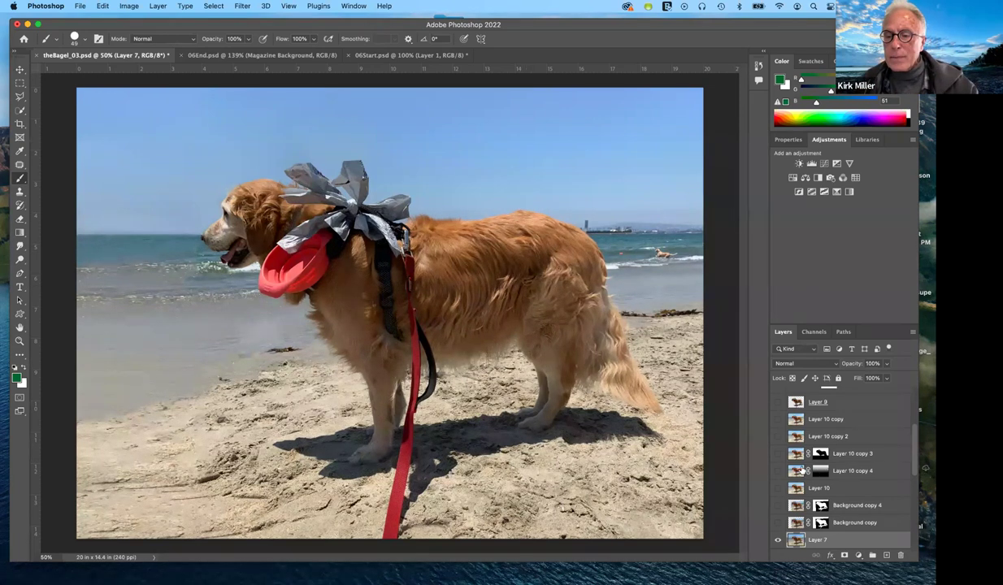
pyautogui.scroll(3, 798, 454)
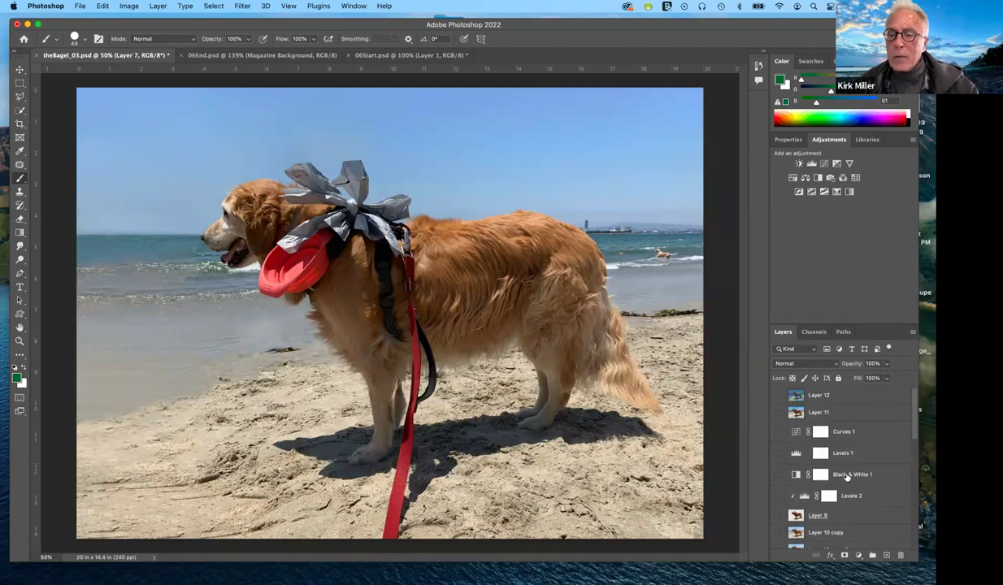
pyautogui.click(780, 474)
pyautogui.click(781, 476)
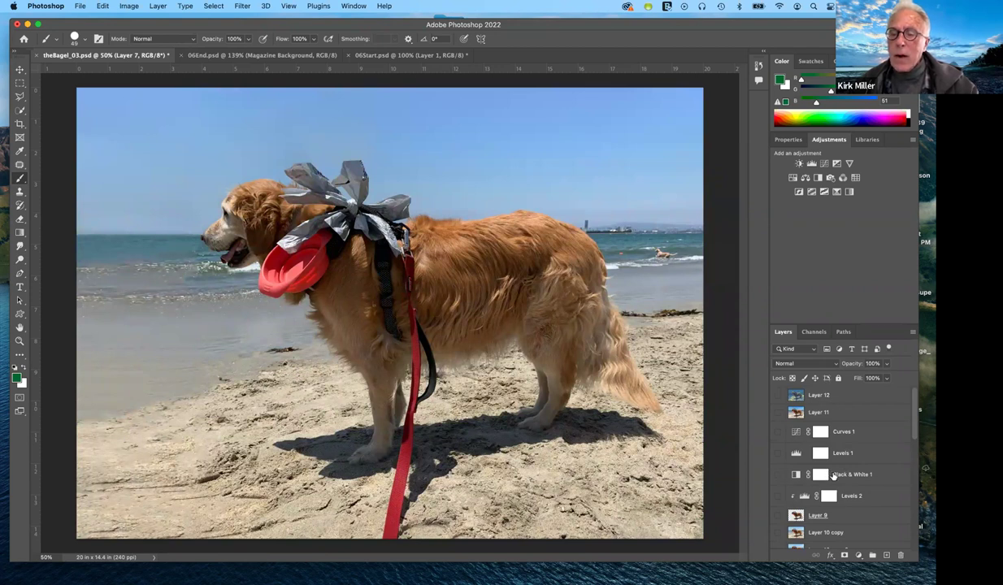
pyautogui.moveTo(833, 476); pyautogui.dragTo(829, 403)
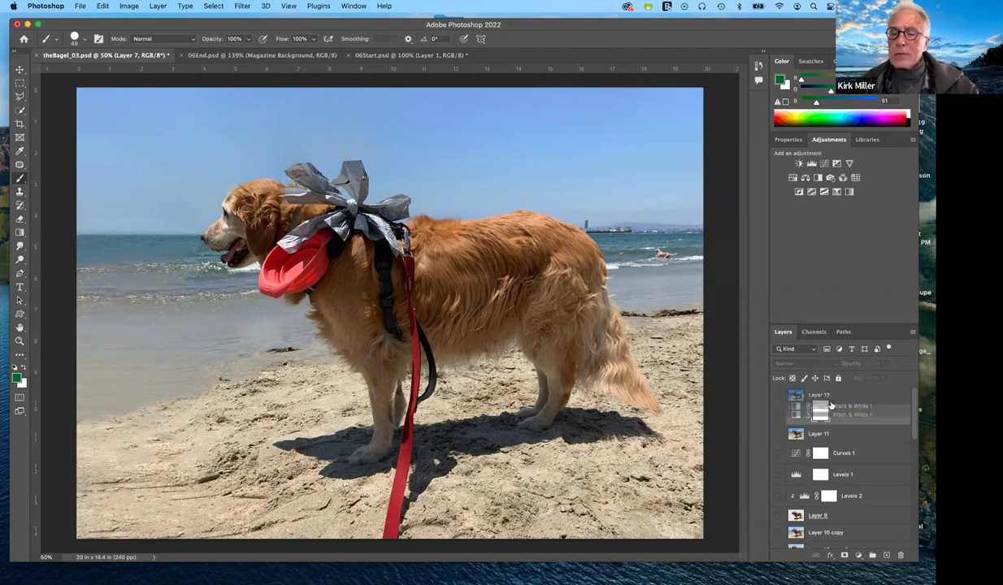
pyautogui.click(778, 414)
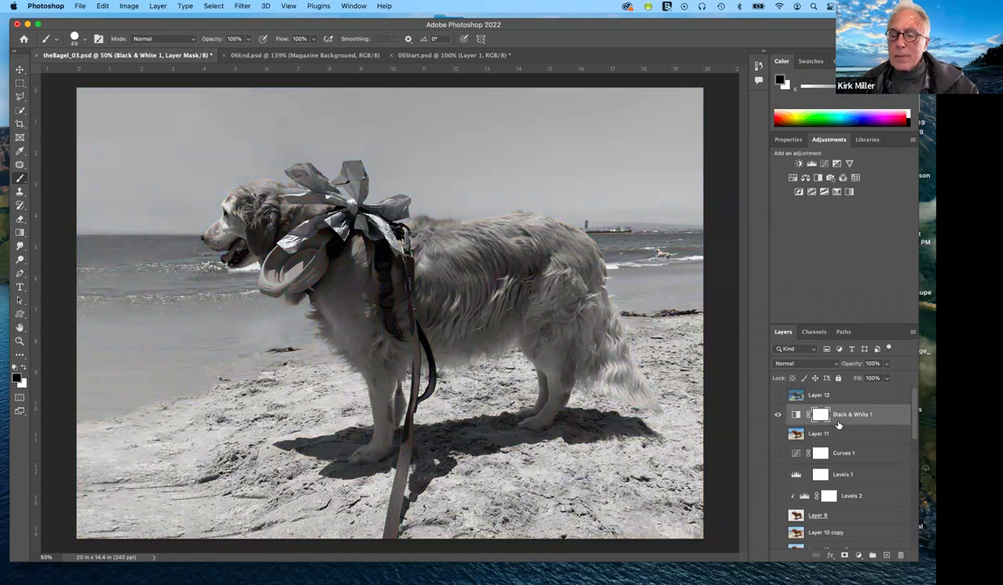
# - Move Black & White 1 directly above Layer 9, clip it to Layer 9 only, and make Layer 9 visible
pyautogui.moveTo(842, 416); pyautogui.dragTo(822, 515)
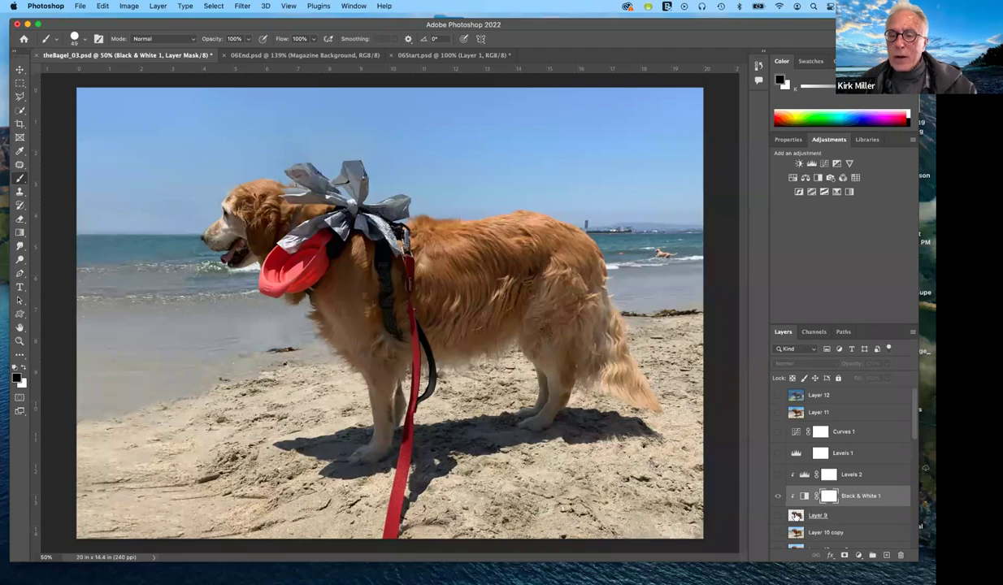
pyautogui.keyDown('alt'); pyautogui.click(845, 505); pyautogui.keyUp('alt')
pyautogui.keyDown('alt'); pyautogui.click(846, 505); pyautogui.keyUp('alt')
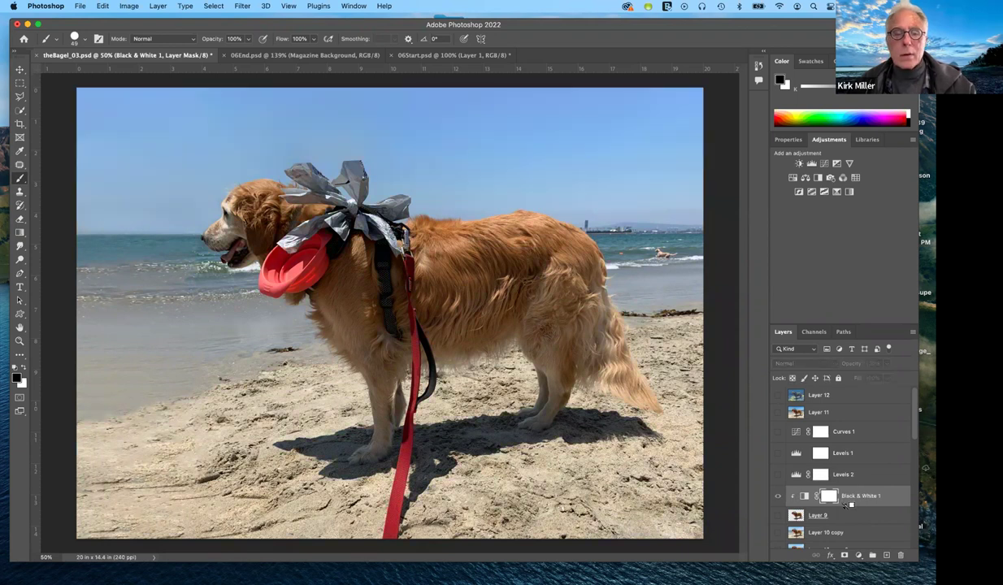
pyautogui.click(779, 516)
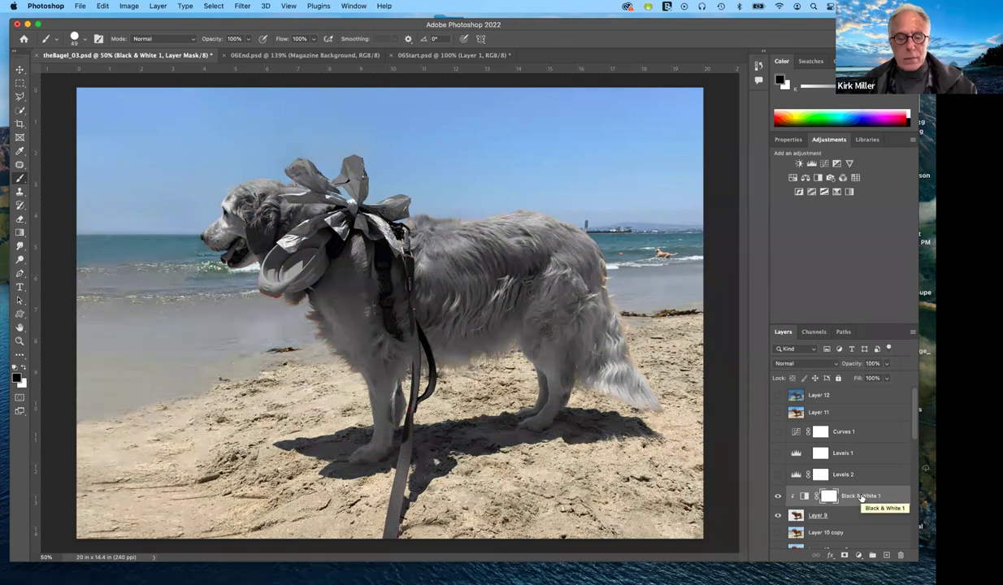
# - Release Black & White 1 from Layer 9, move it back above Layer 11, and clip it to Layer 11
pyautogui.press('super+BackSpace')
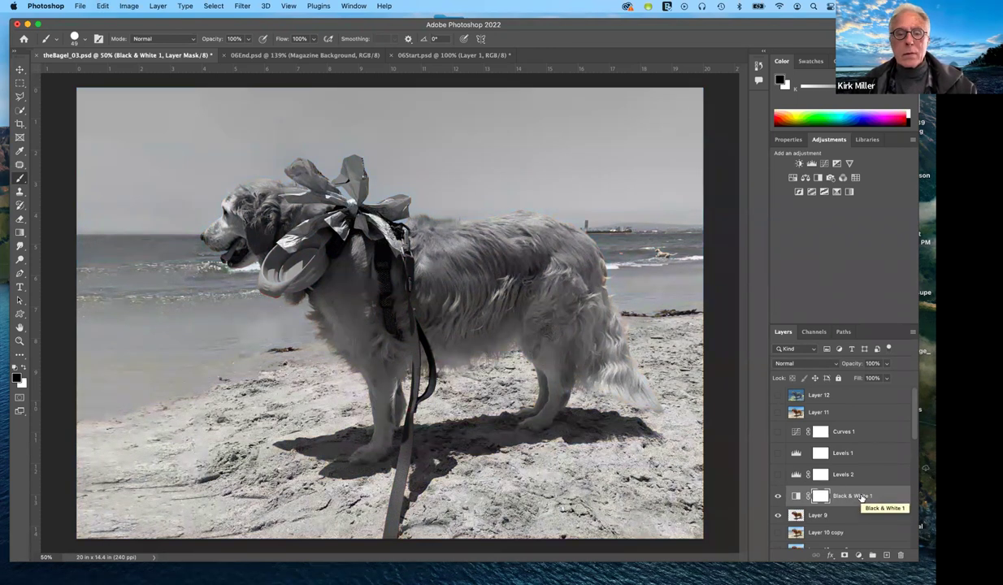
pyautogui.moveTo(863, 498); pyautogui.dragTo(839, 395)
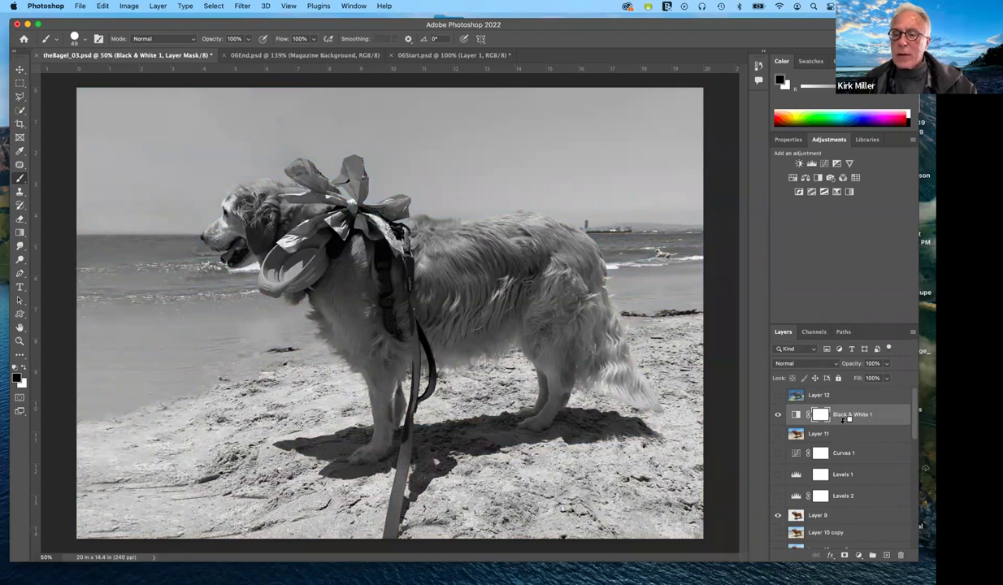
pyautogui.keyDown('alt'); pyautogui.click(833, 424); pyautogui.keyUp('alt')
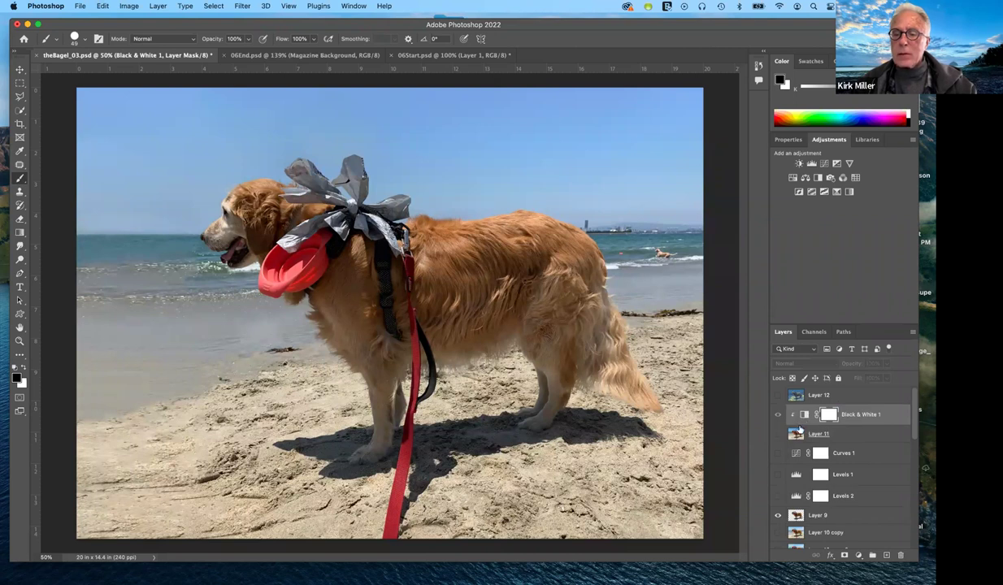
# - Move Layer 9 above Black & White 1 and show Layer 11 with its clipped adjustment, keeping the dog in color
pyautogui.click(824, 517)
pyautogui.moveTo(824, 517); pyautogui.dragTo(826, 411)
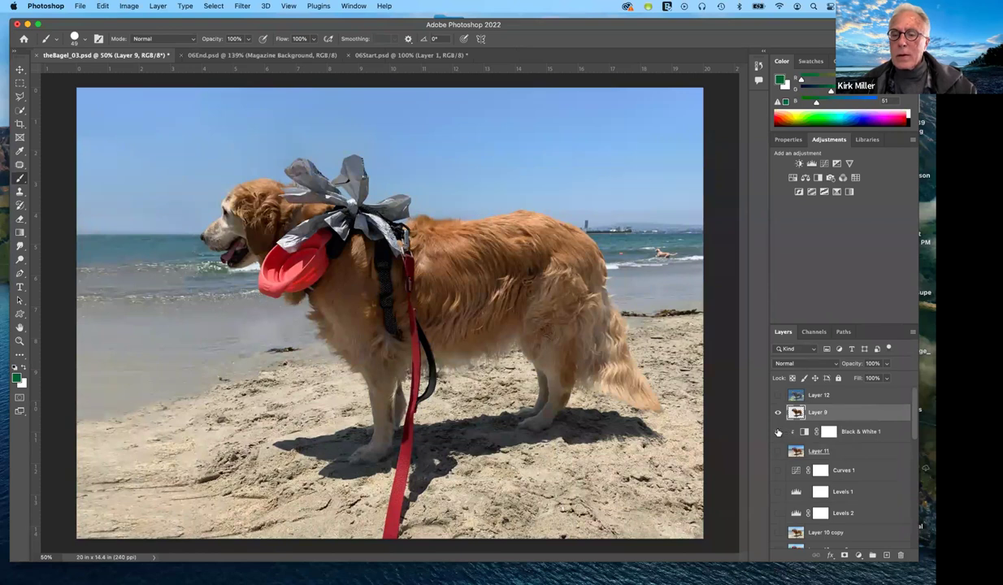
pyautogui.moveTo(778, 433); pyautogui.dragTo(778, 452)
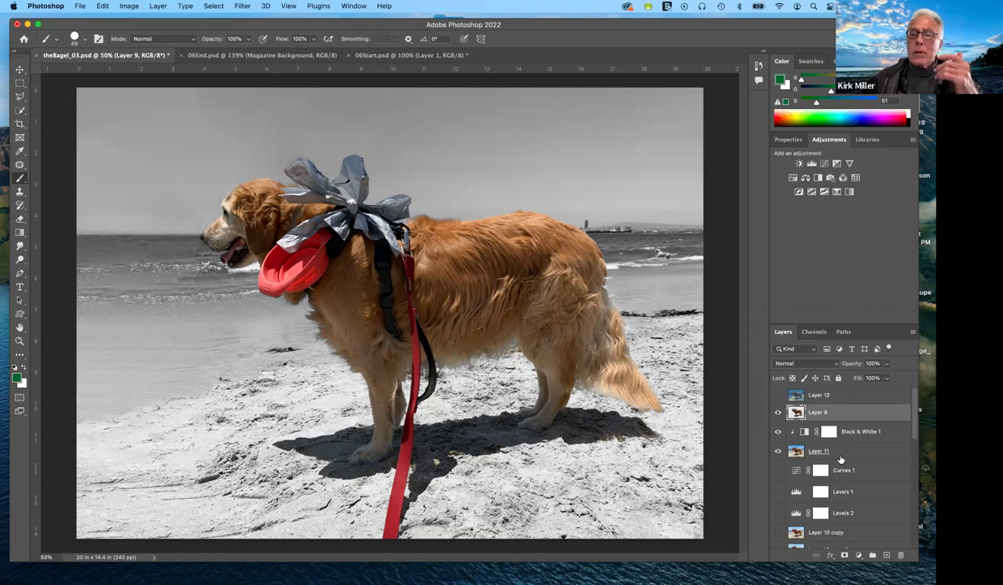
# - Look over the layer stack and 06Start.psd, return to theBagel_03.psd, and preview the painterly Layer 12 before hiding it
pyautogui.scroll(-3, 813, 445)
pyautogui.scroll(2, 845, 456)
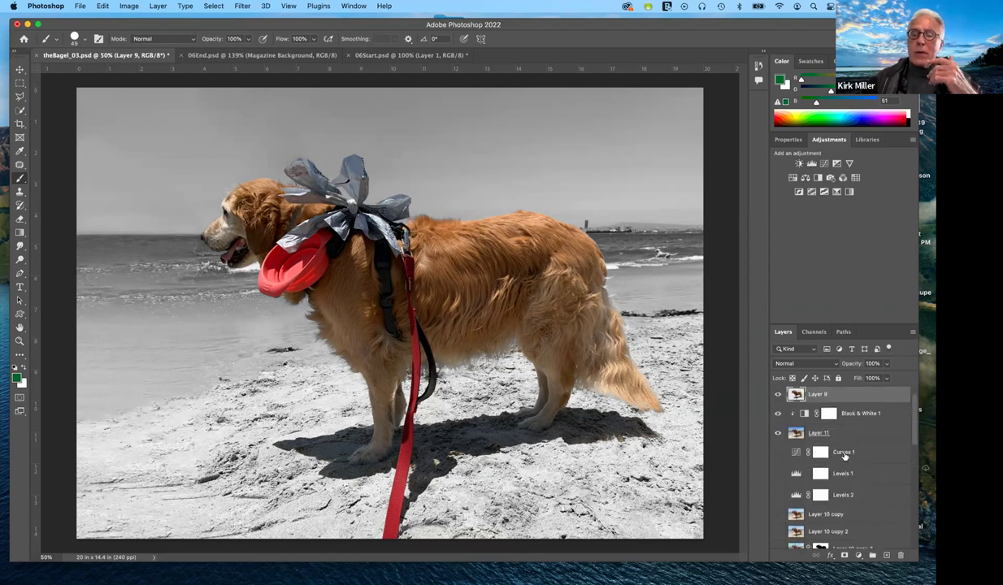
pyautogui.scroll(-2, 844, 458)
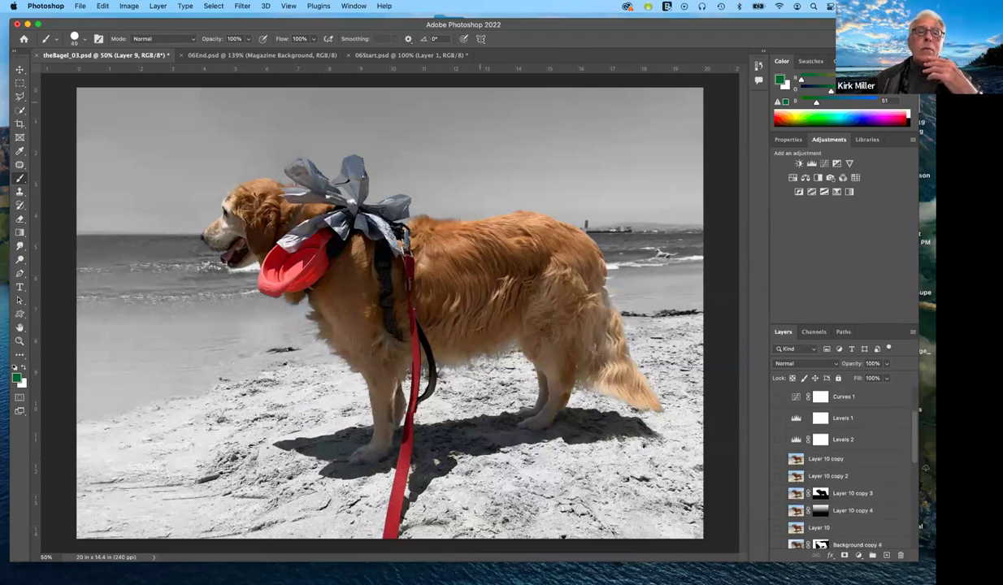
pyautogui.click(396, 56)
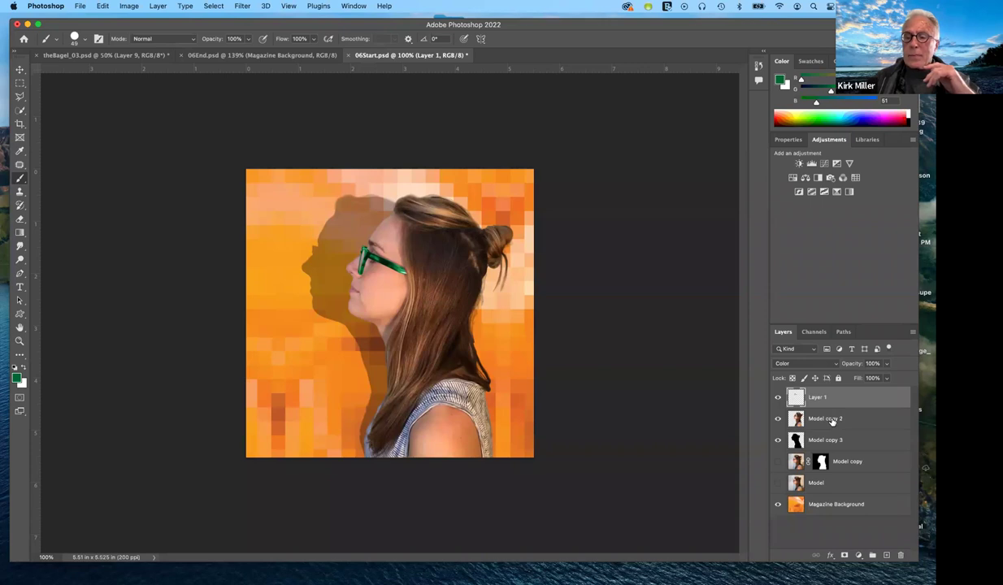
pyautogui.click(130, 54)
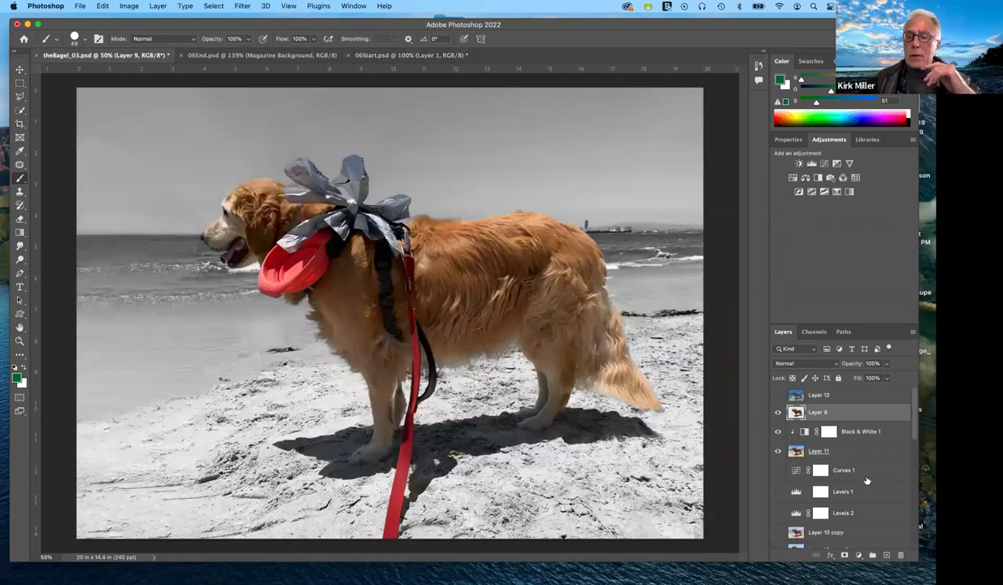
pyautogui.click(778, 395)
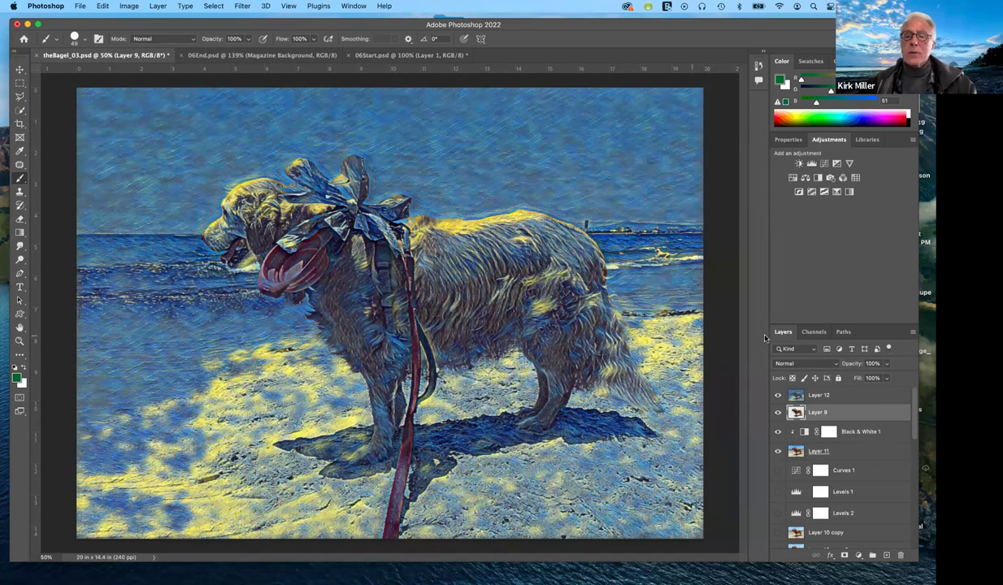
pyautogui.click(778, 396)
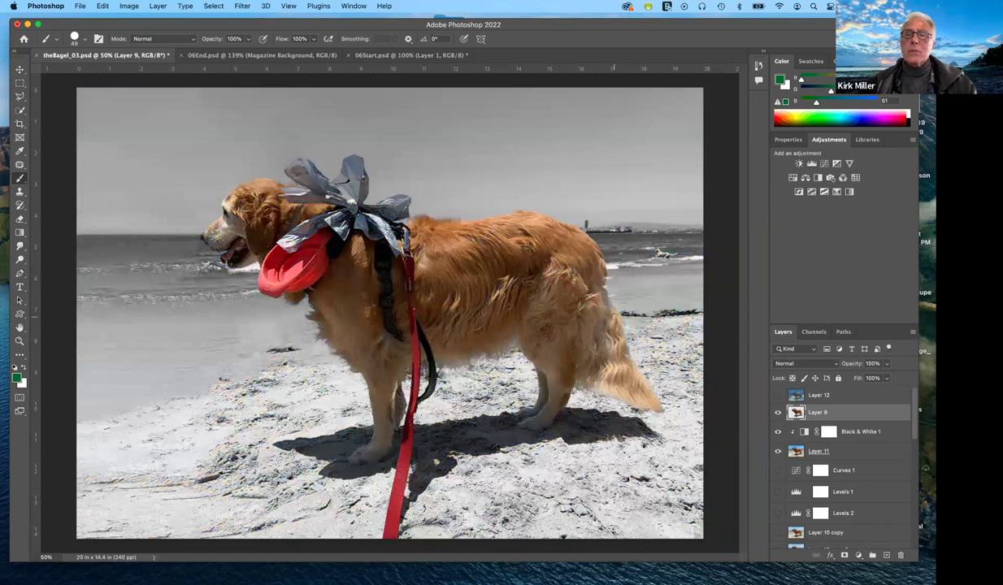